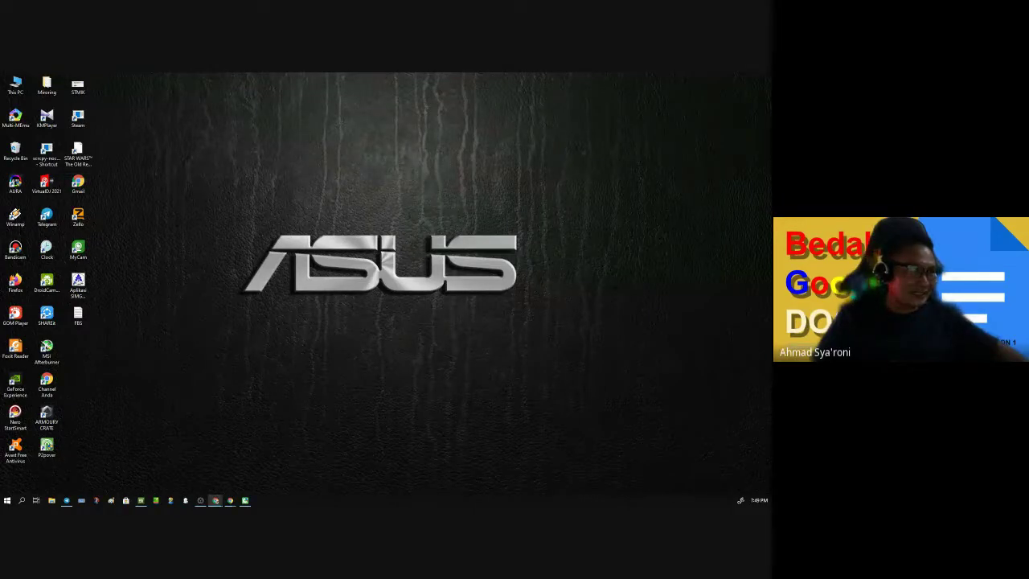
Switch to Gmail, open Google Meet from the Google apps and dismiss the extension's activation prompt
drag(0, 119, 230, 74)
click(681, 130)
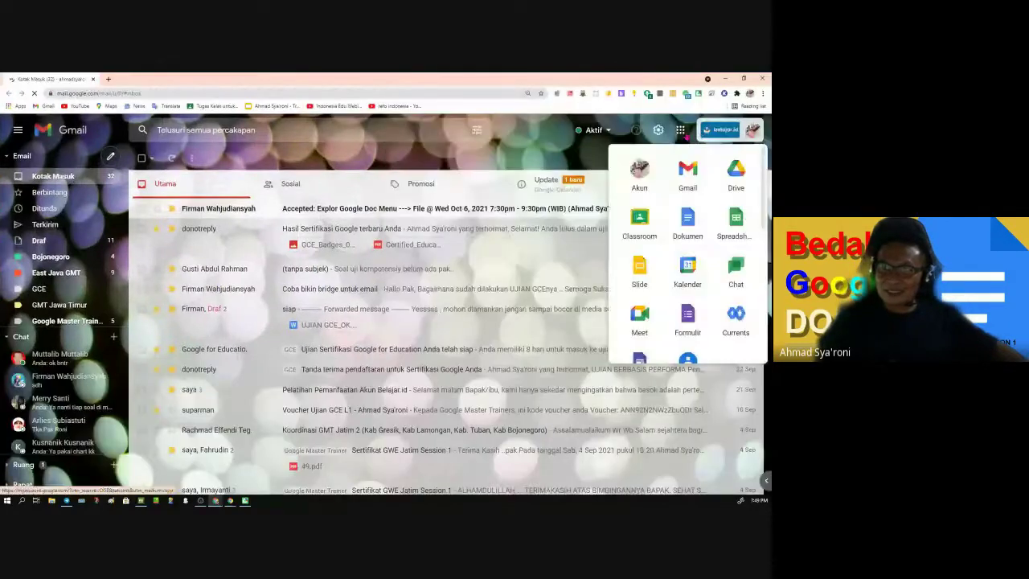
click(641, 315)
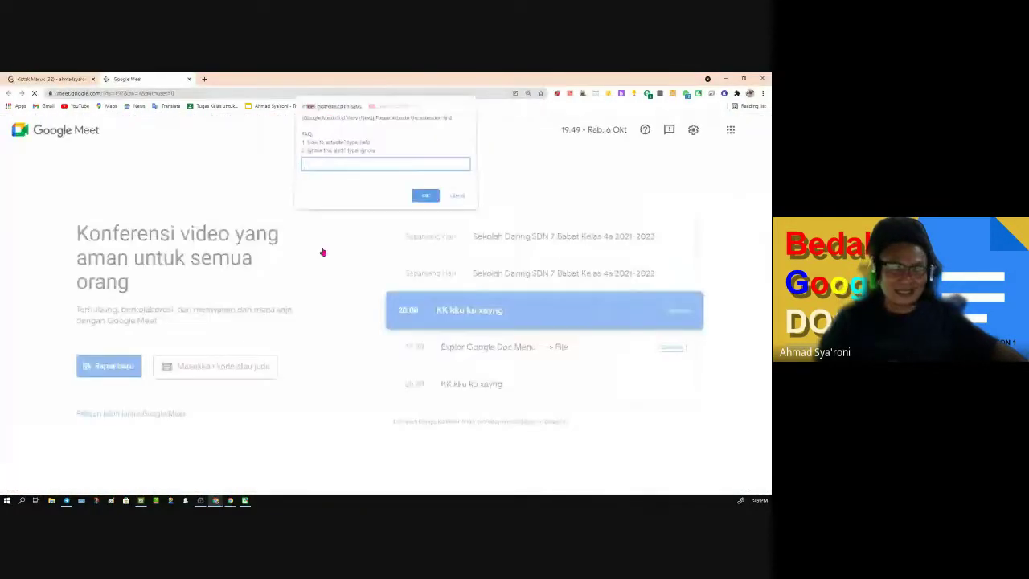
click(423, 198)
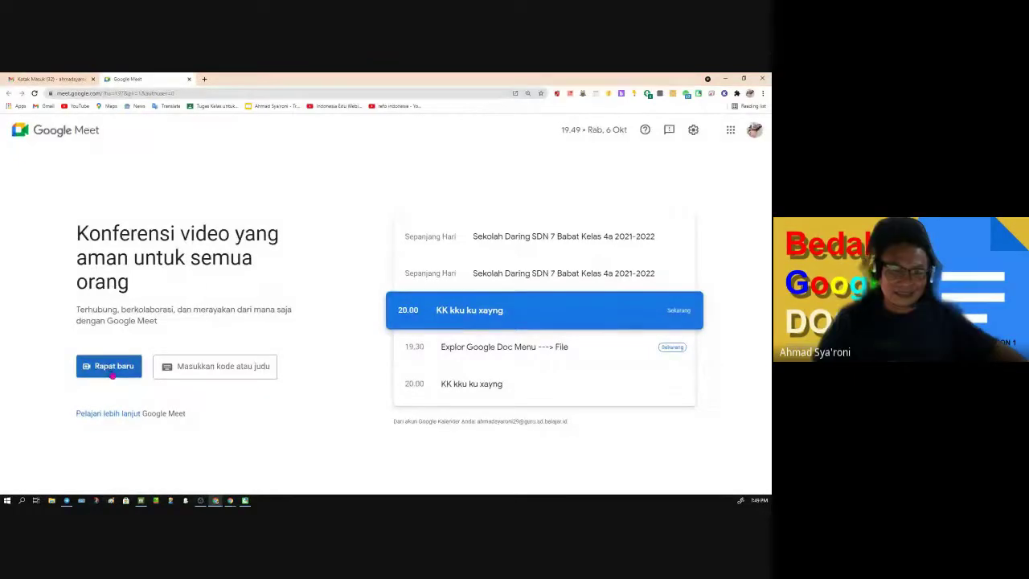
Start a new instant meeting and dismiss the extension prompt and the meeting-ready information
click(103, 366)
click(141, 390)
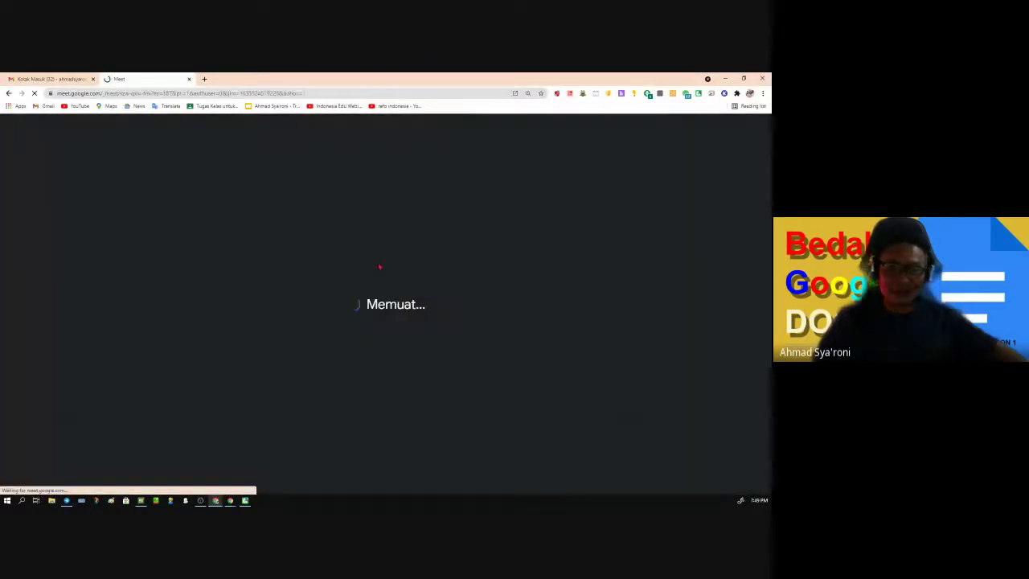
click(423, 197)
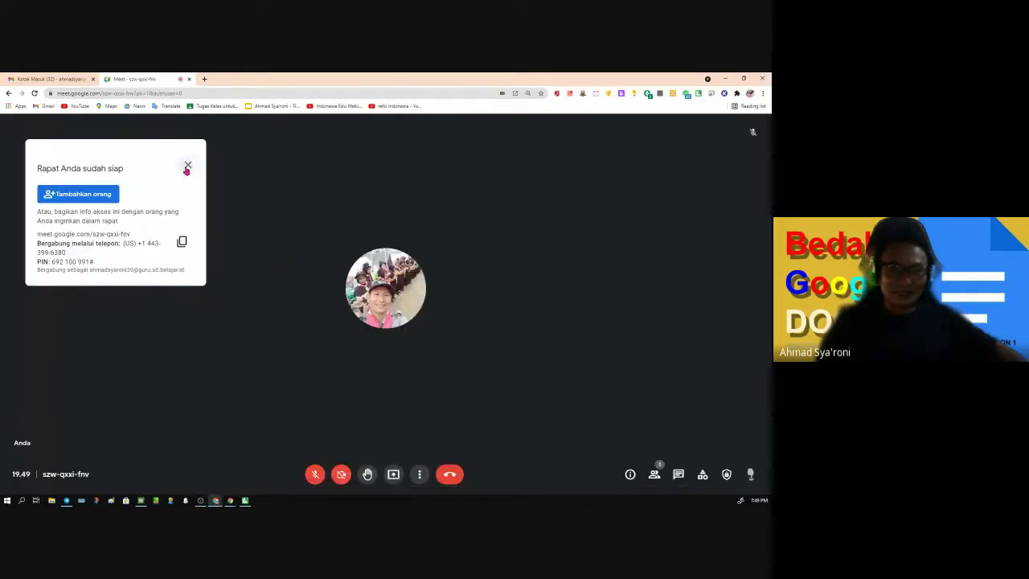
click(188, 163)
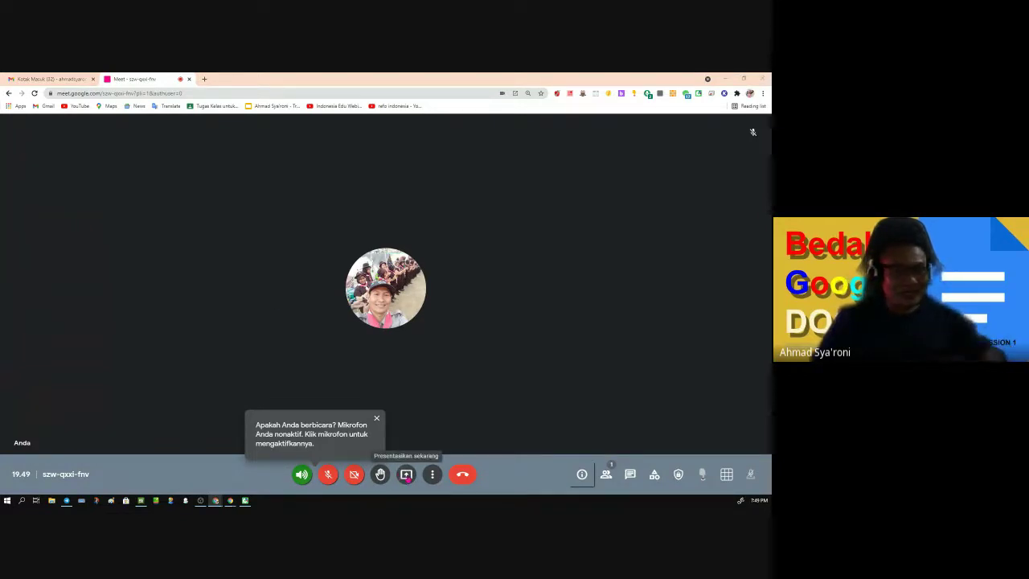
Present the entire Screen 2 to the meeting and ignore the infinity mirror warning
click(406, 474)
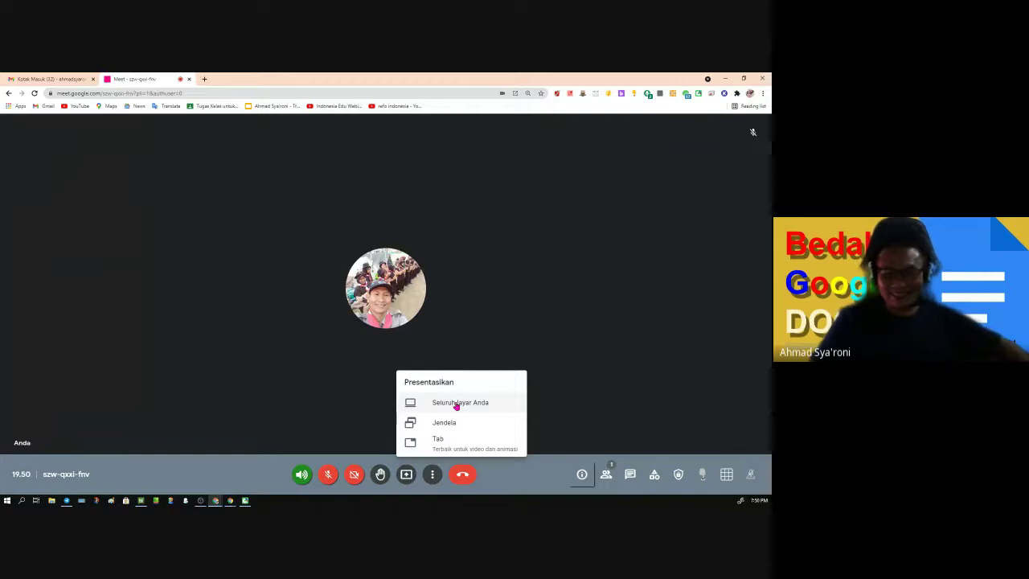
click(456, 404)
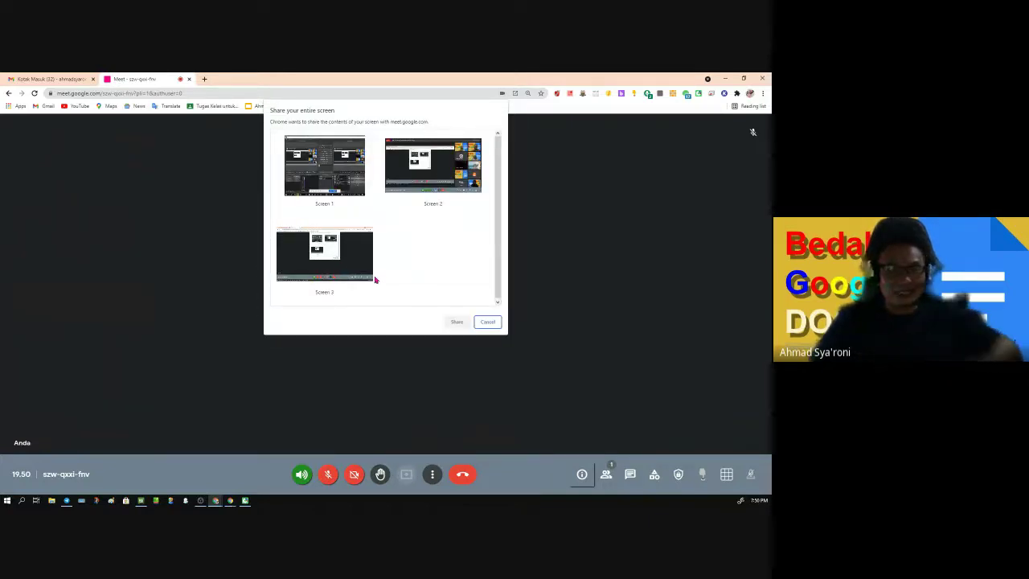
click(442, 173)
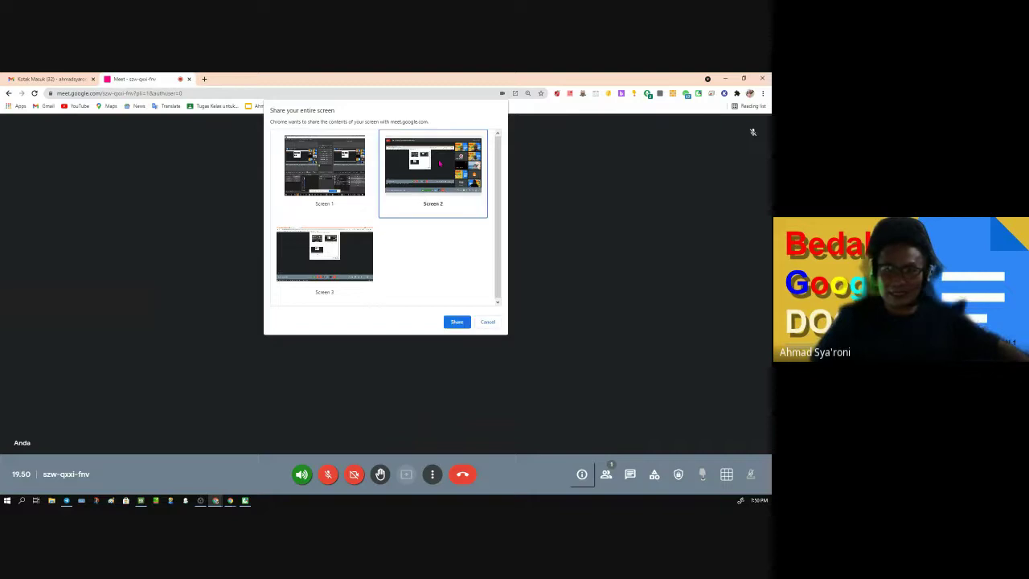
click(455, 322)
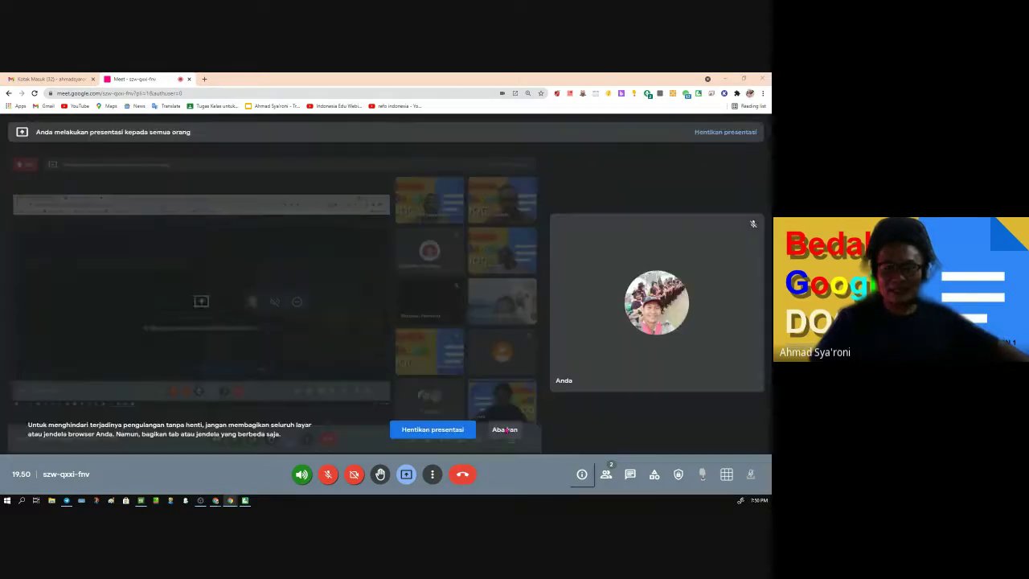
click(505, 429)
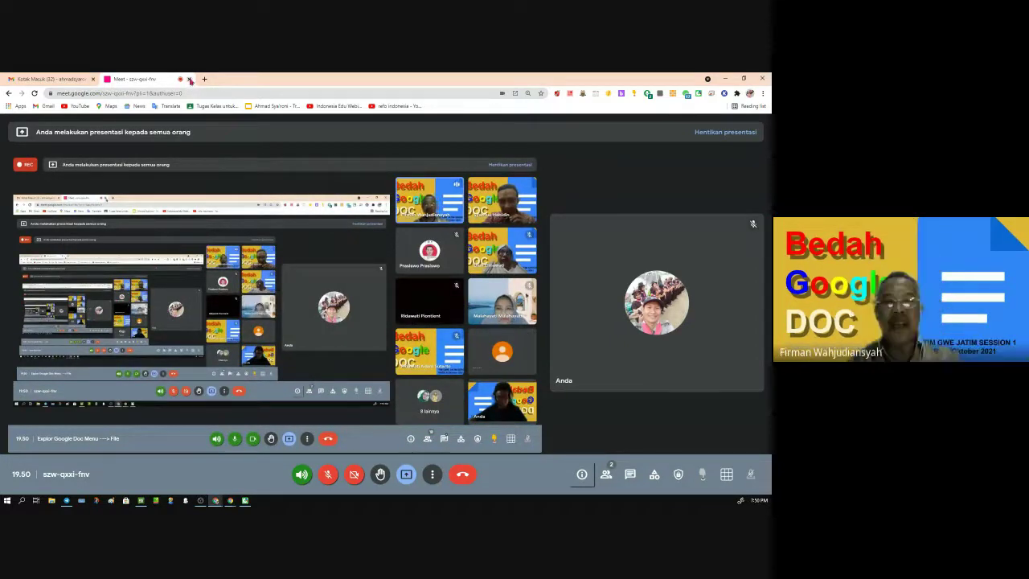
Stop presenting the screen in the meeting
click(406, 475)
click(426, 449)
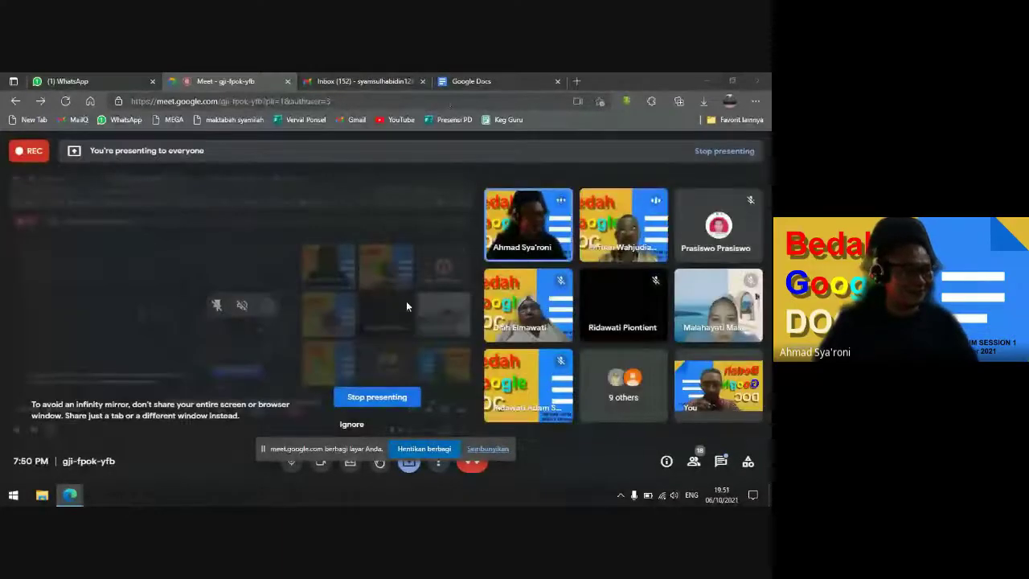
Switch to Google Docs and create a blank document
click(500, 81)
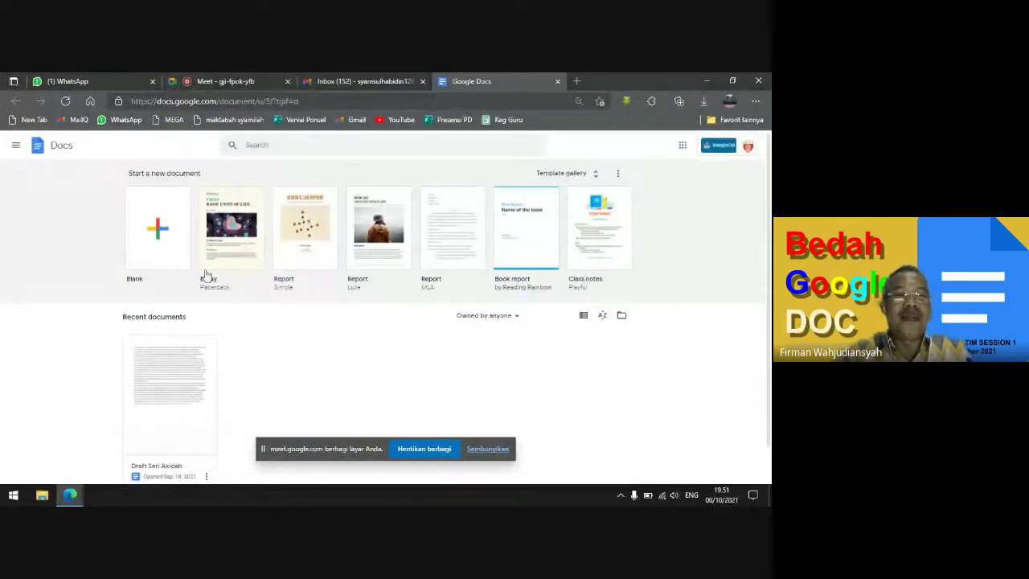
click(159, 231)
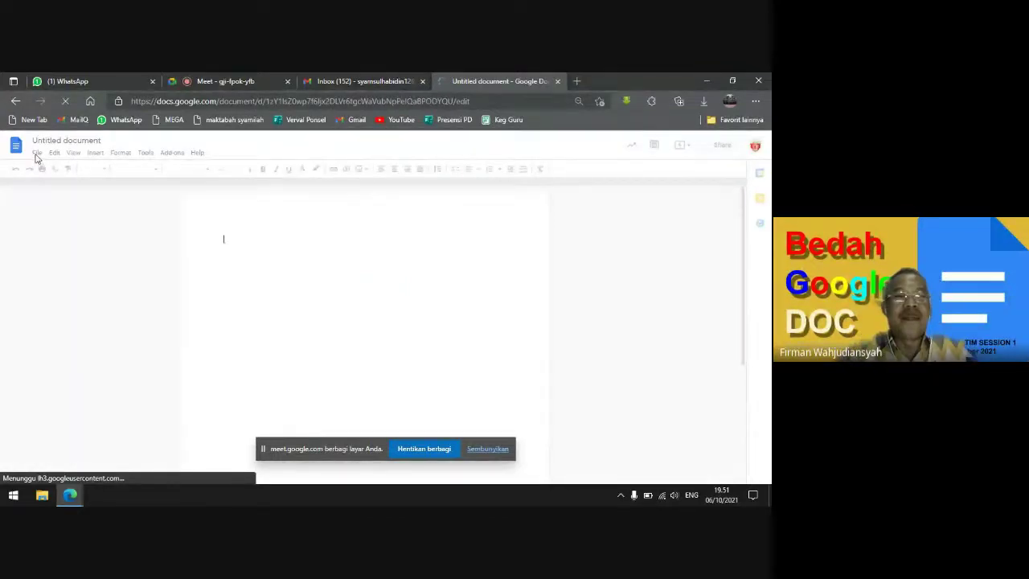
Examine the file commands available for the untitled document, along with its add-ons and view options
click(37, 152)
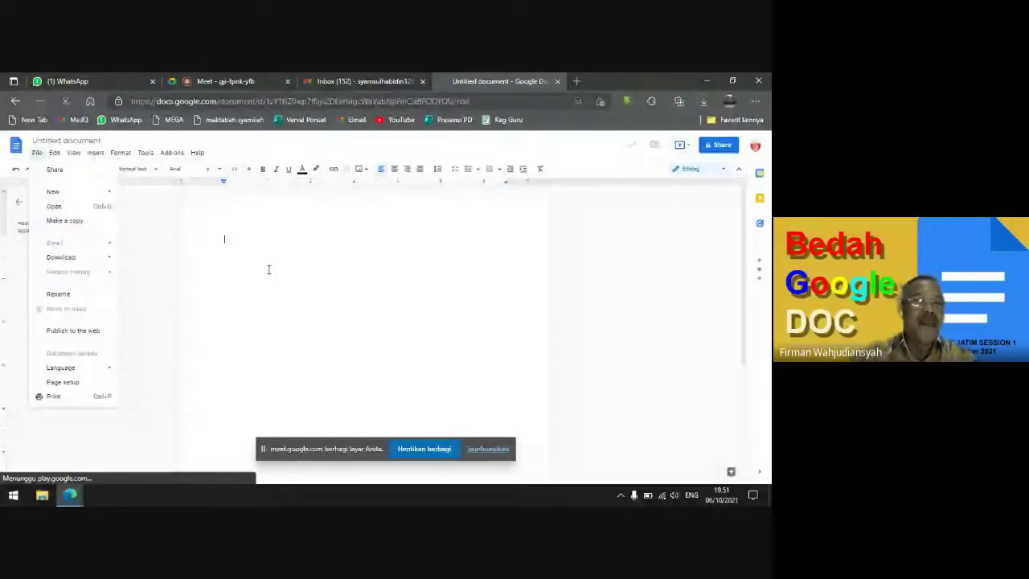
click(608, 279)
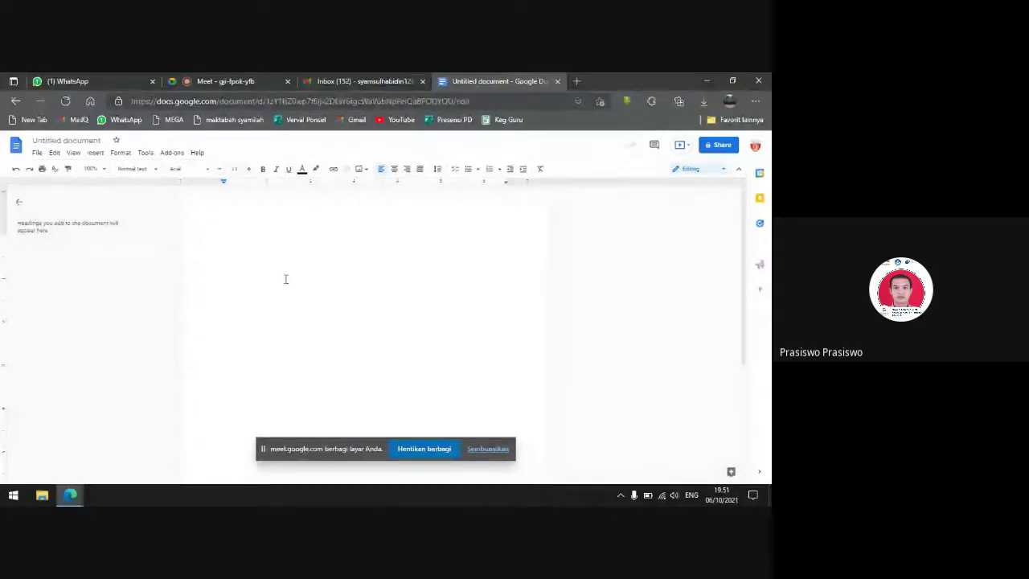
click(37, 154)
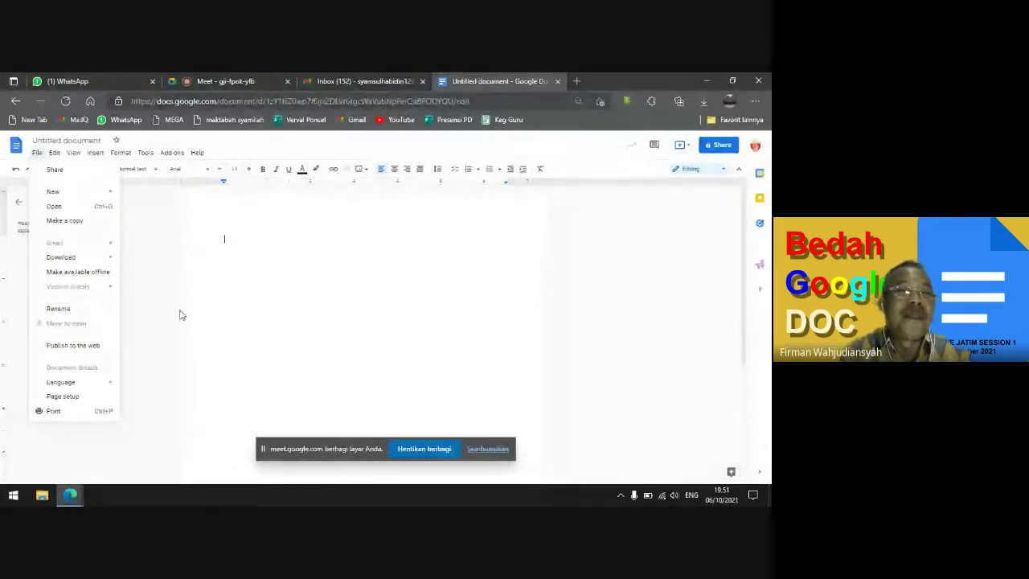
mouse_move(172, 153)
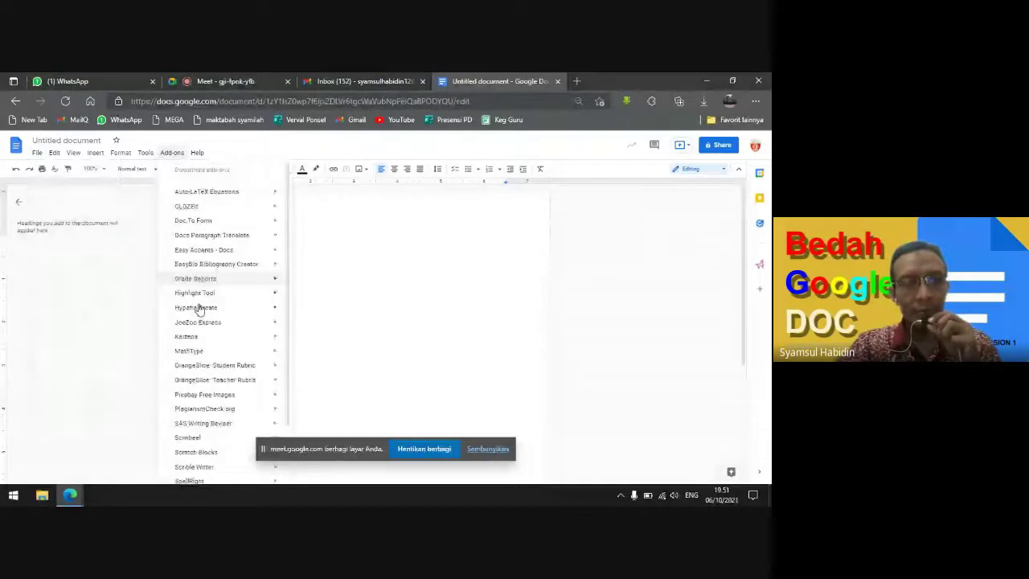
mouse_move(39, 154)
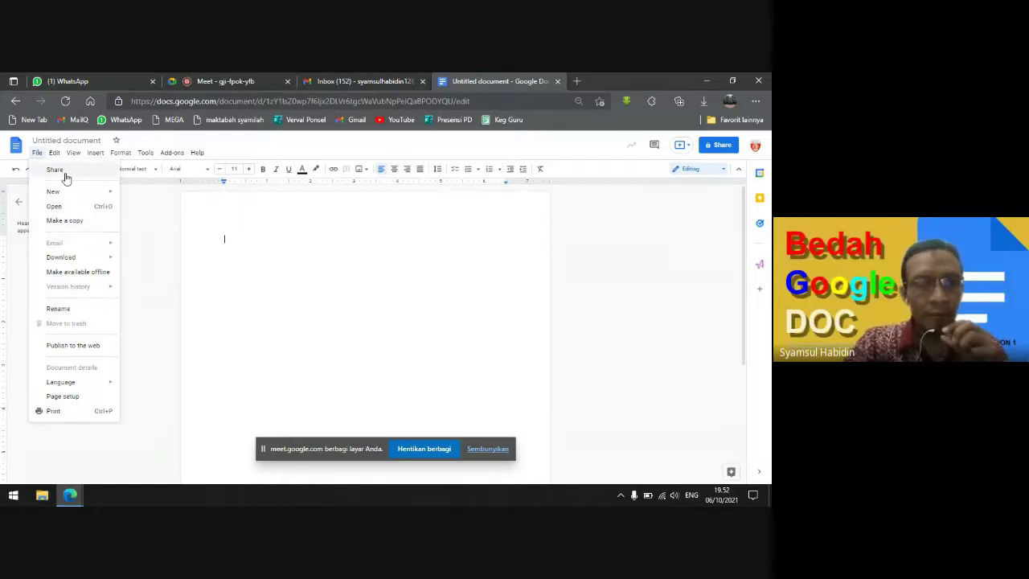
mouse_move(75, 198)
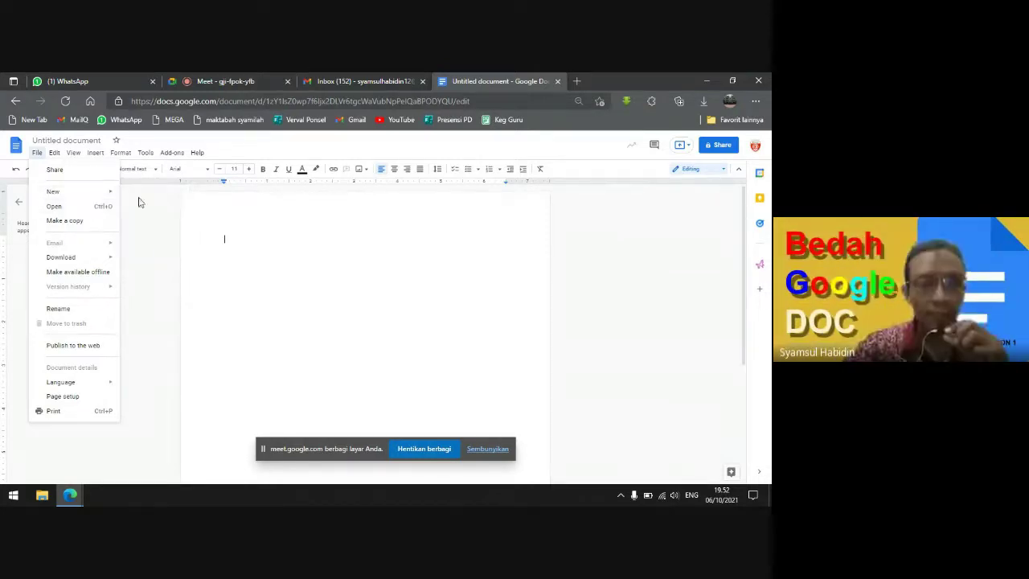
mouse_move(109, 195)
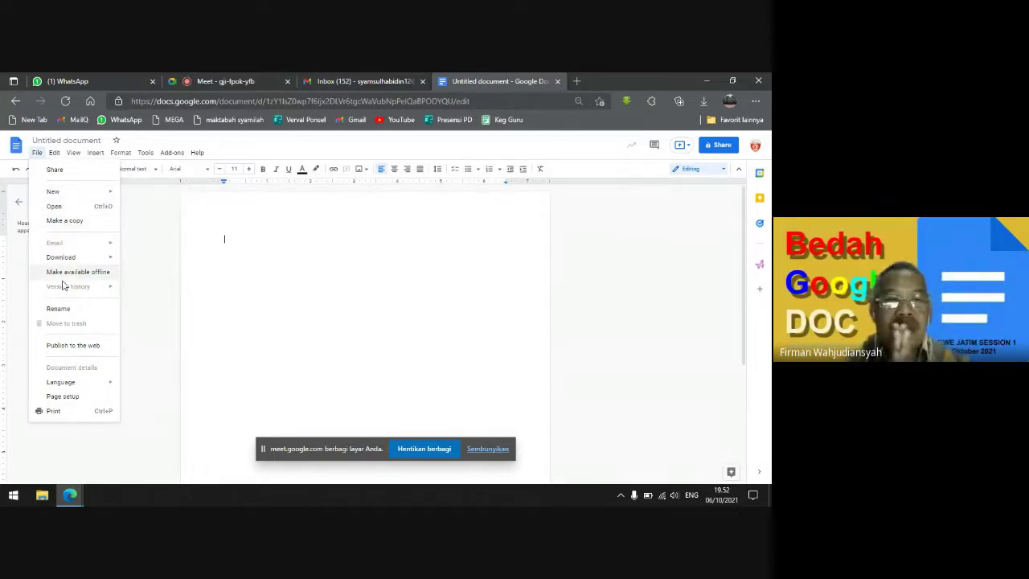
mouse_move(68, 264)
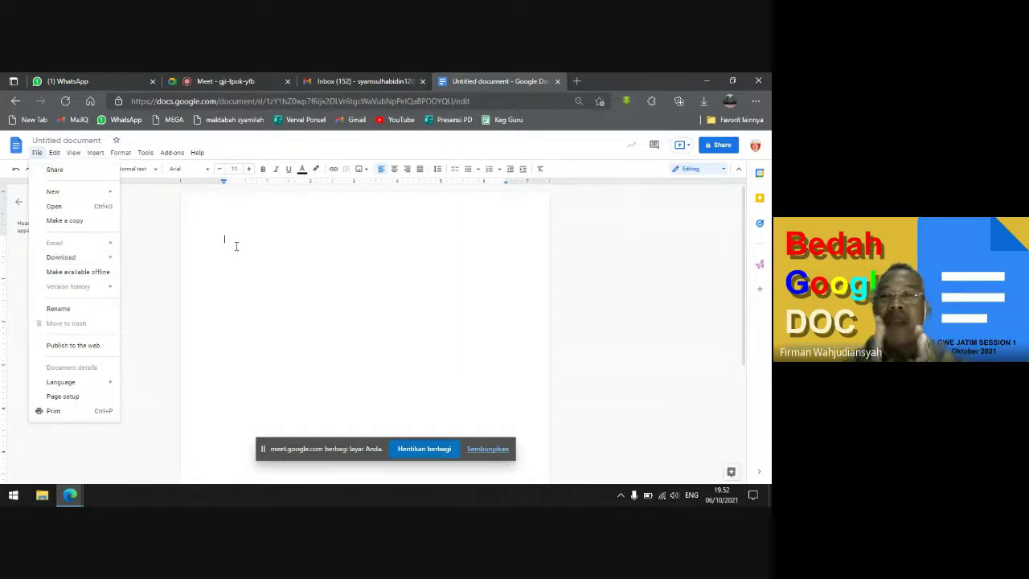
mouse_move(95, 152)
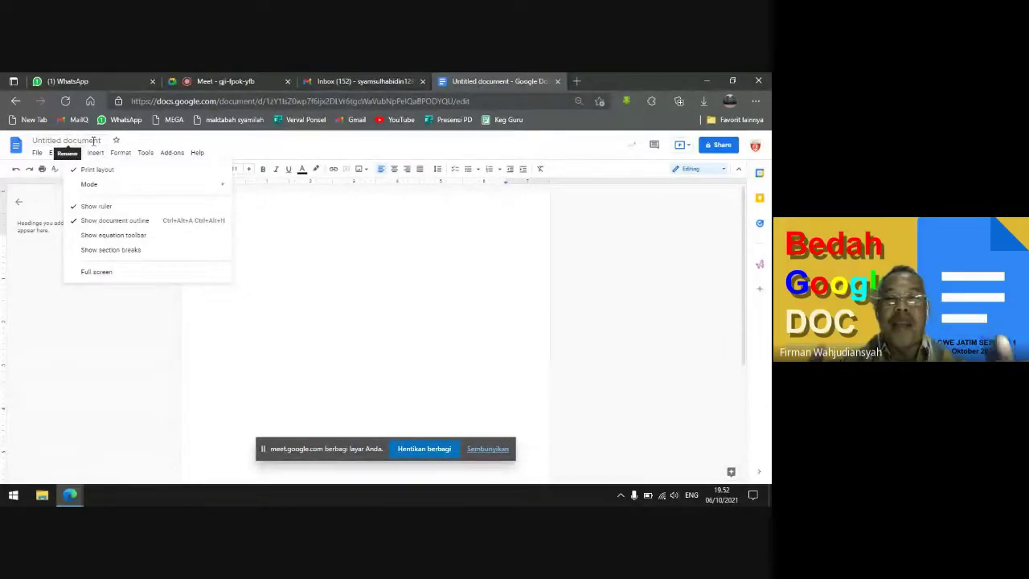
Rename the untitled document as "Latihan Google Doc Pertemuan 1"
click(80, 140)
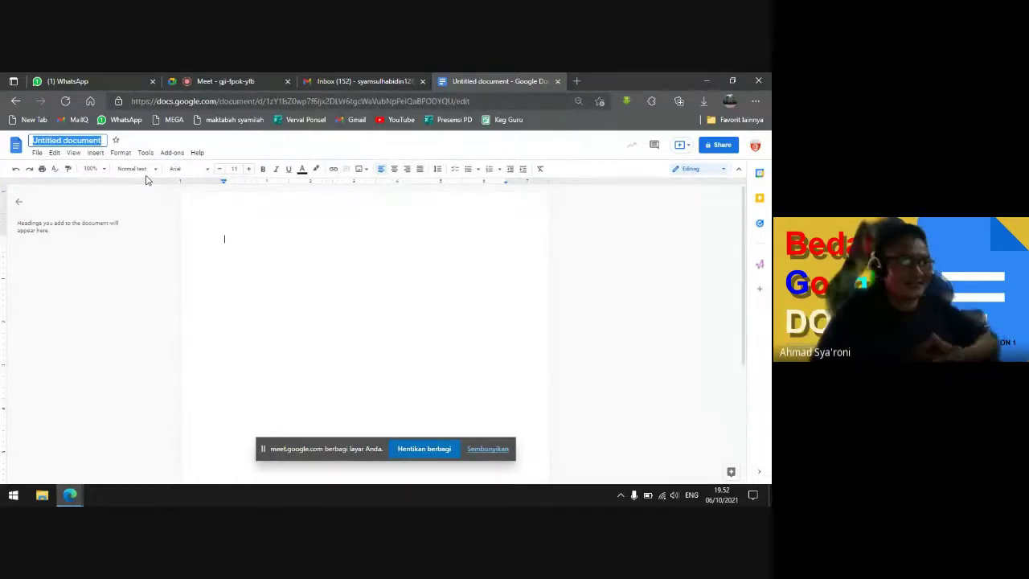
text(Latihan)
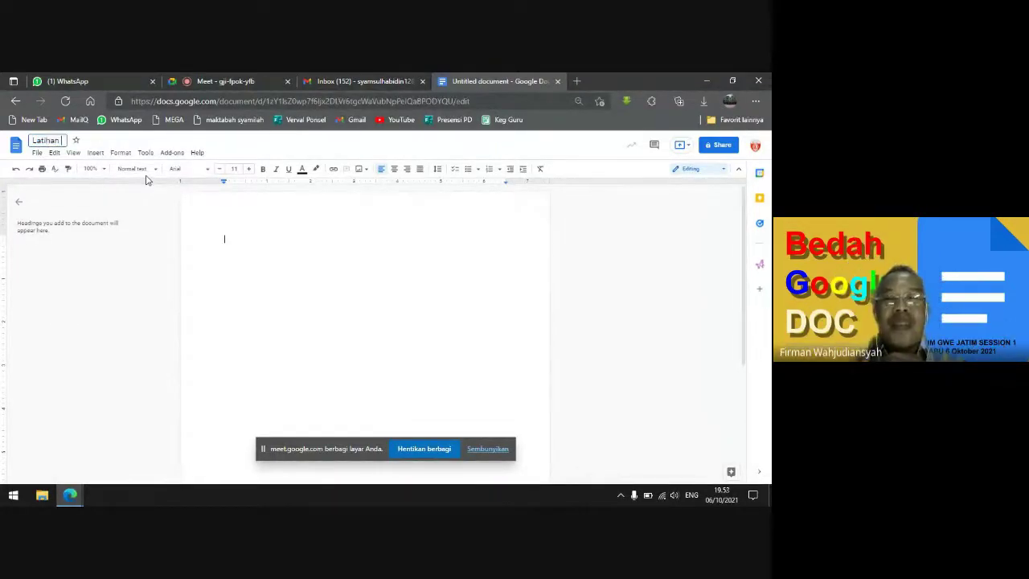
text( Google)
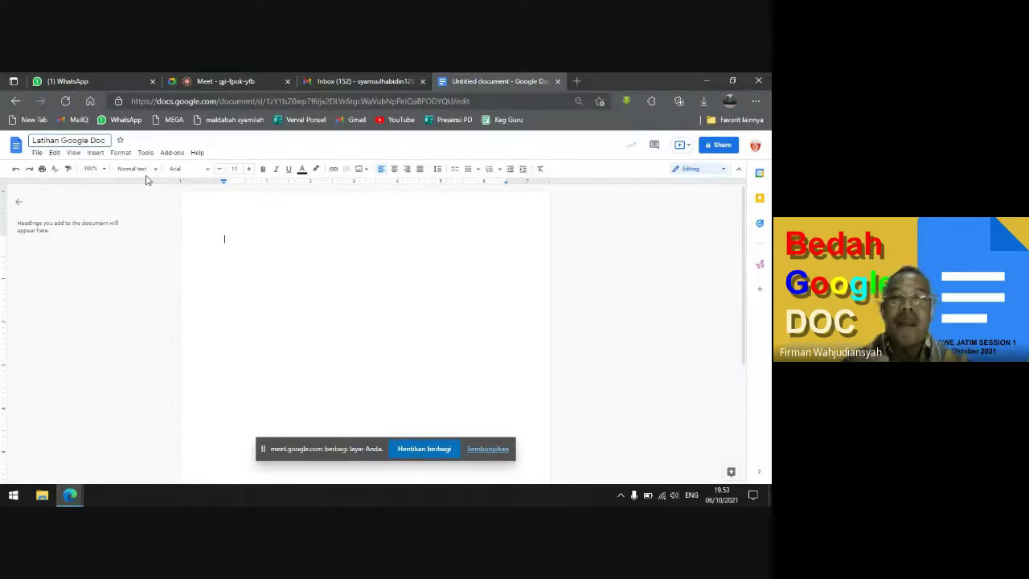
text(Doc F)
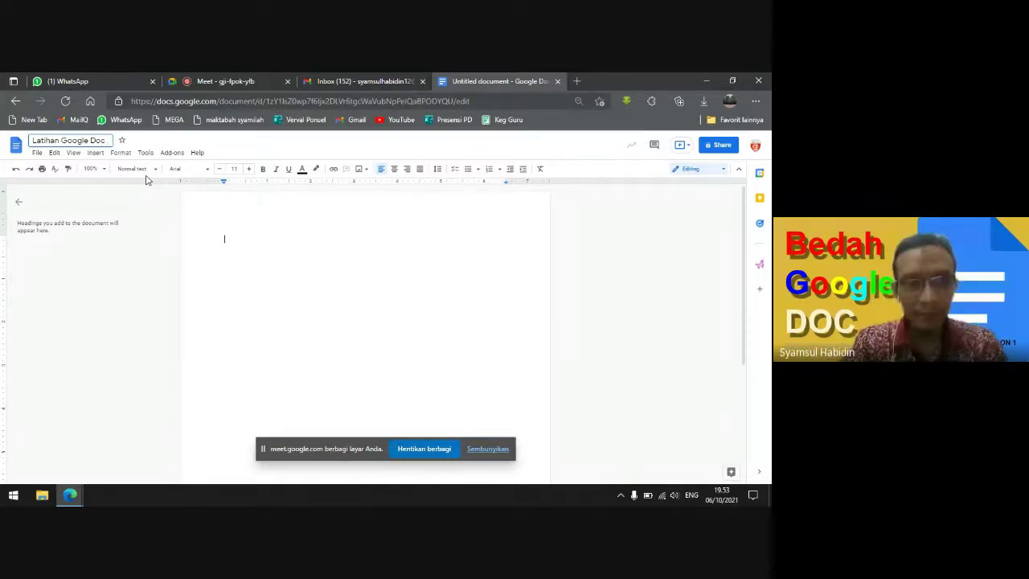
text(ertemuan 1)
key(Return)
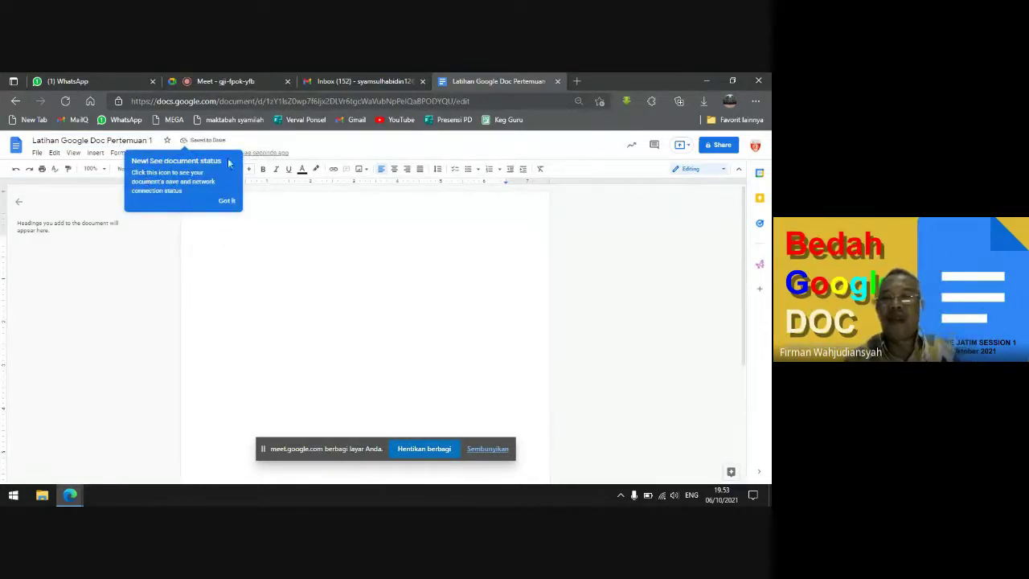
Write the opening line "Selamat bergabung berikut nama-nama peserta." in the document body and start a new line below it
text(Selamat bergabung)
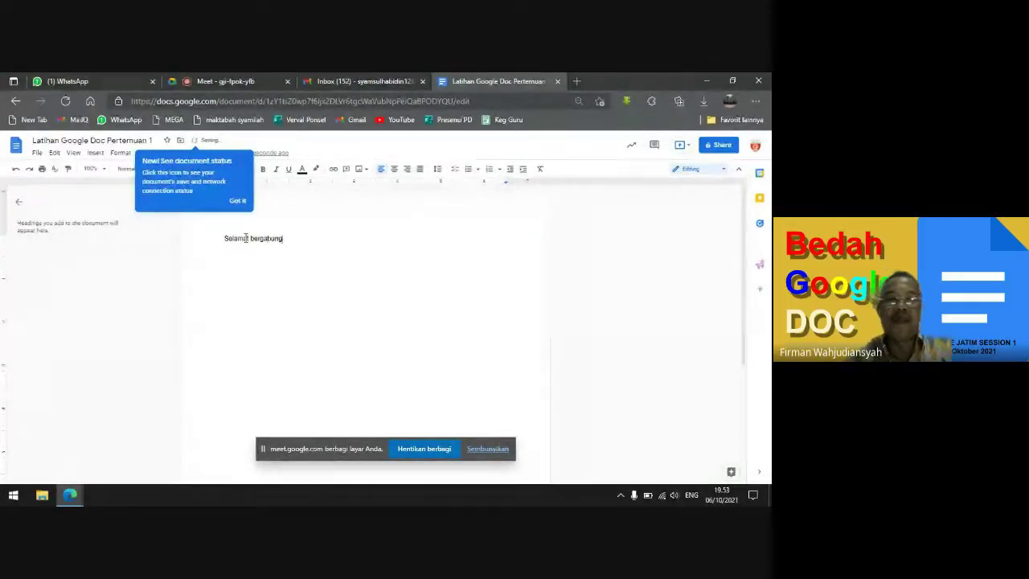
text( berikut nama-na)
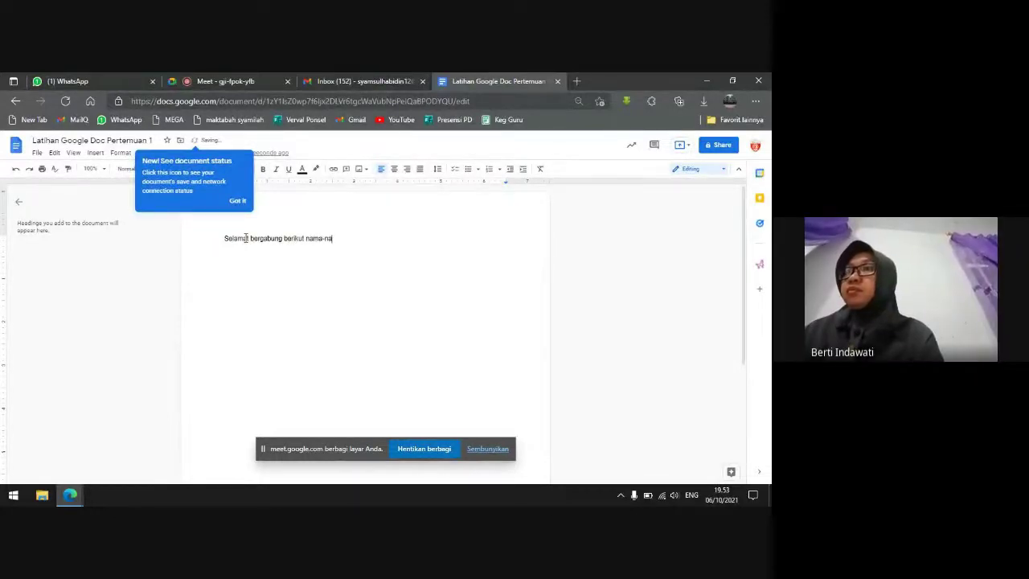
text(ma peserta.)
key(Return)
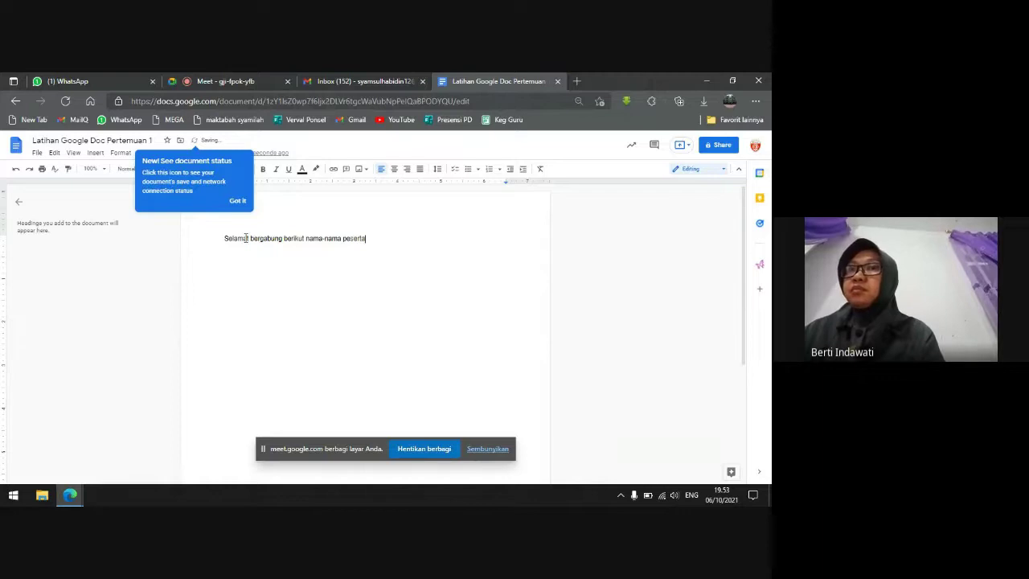
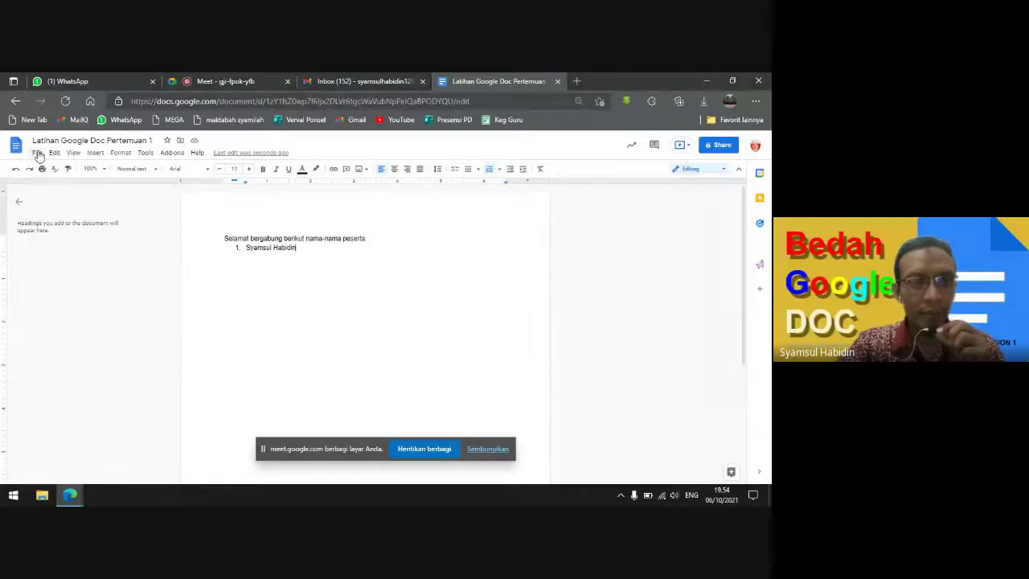
click(37, 153)
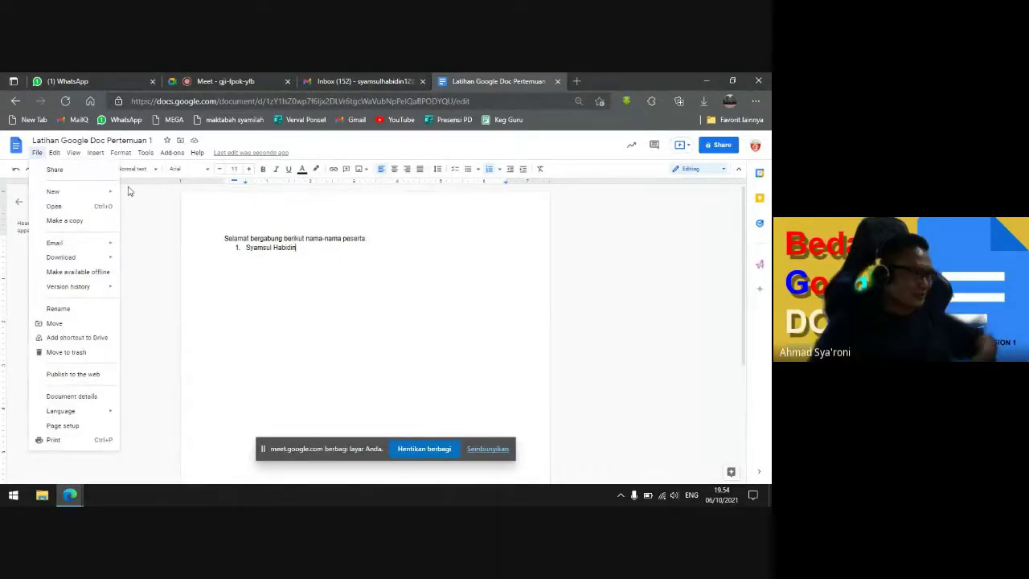
mouse_move(37, 153)
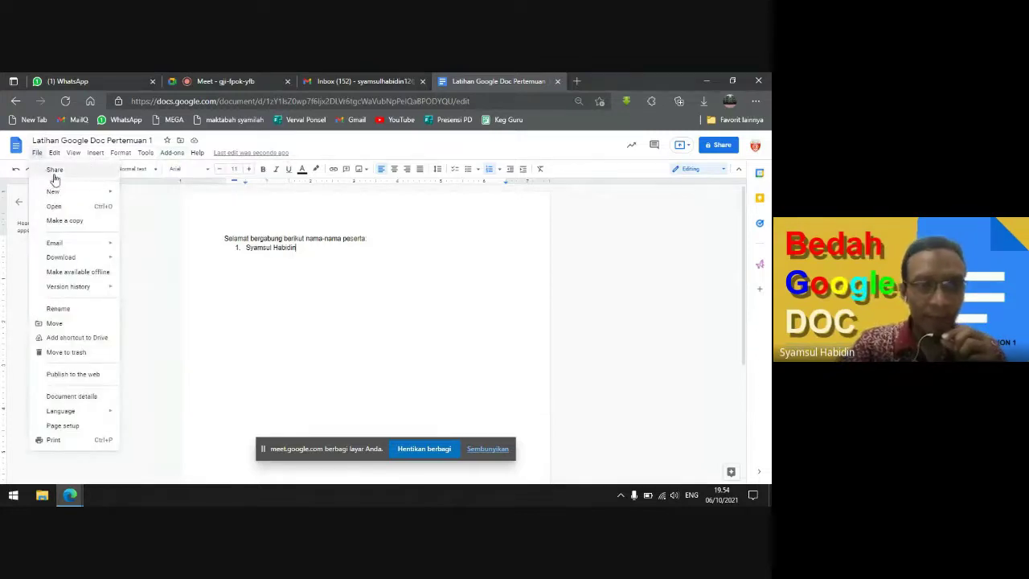
click(55, 172)
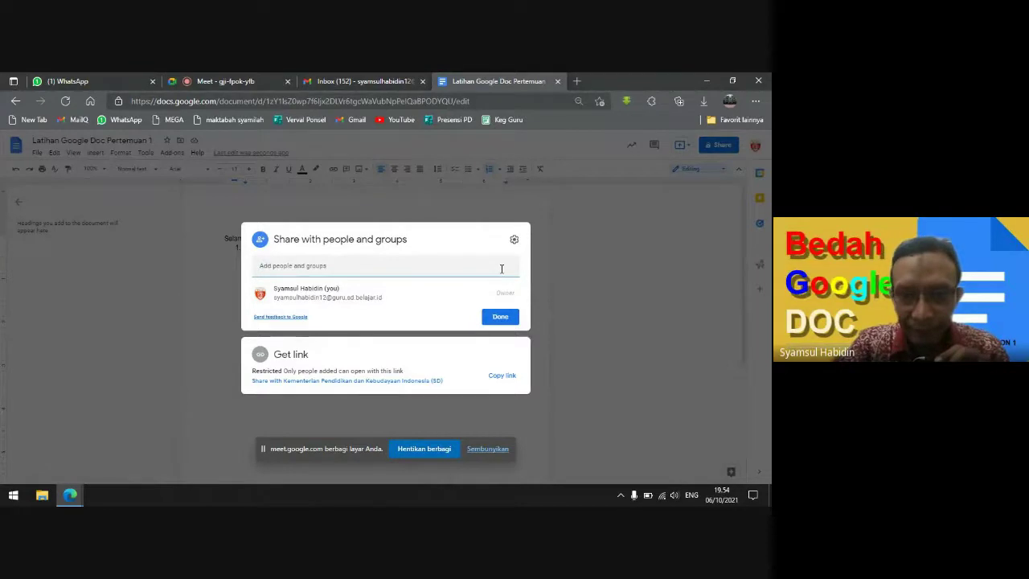
click(508, 269)
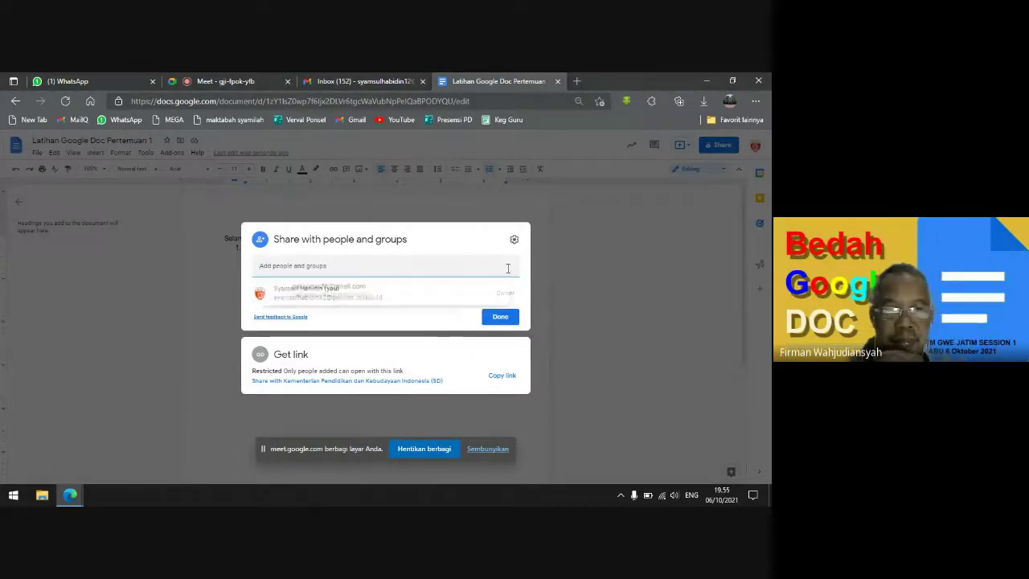
key(Escape)
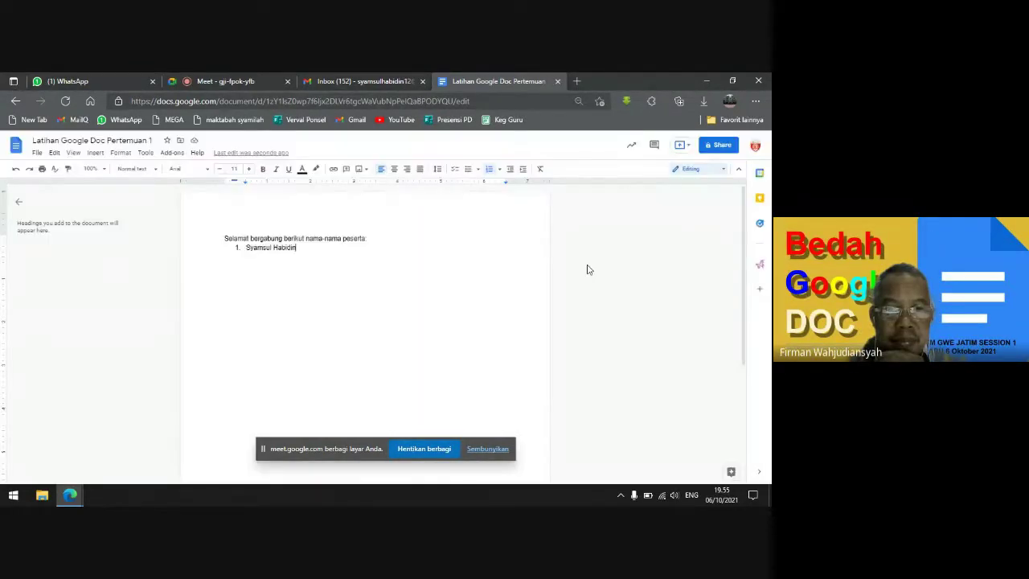
Open the document's sharing settings, and switch to Google Meet to open the in-call messages
click(37, 152)
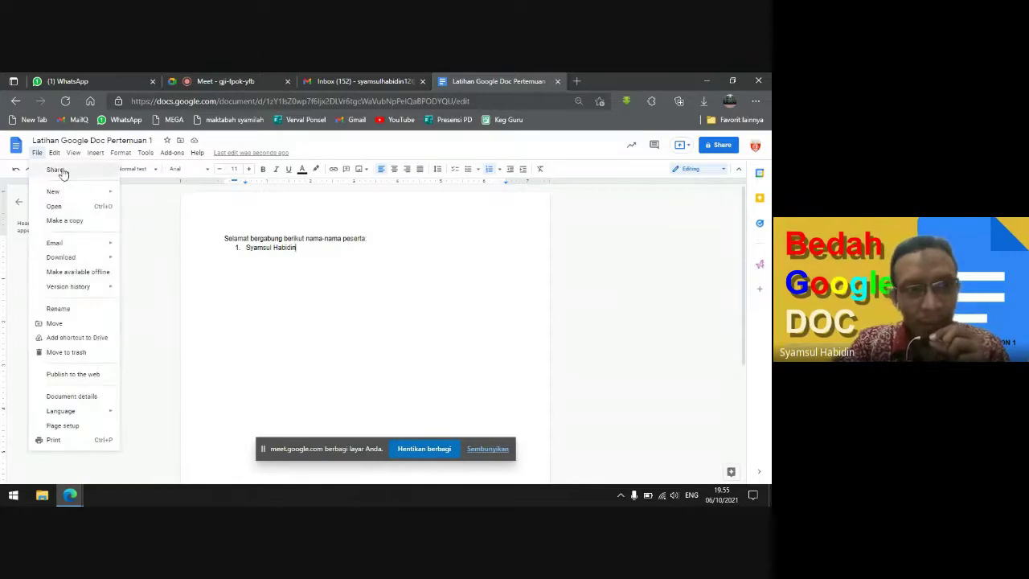
click(62, 168)
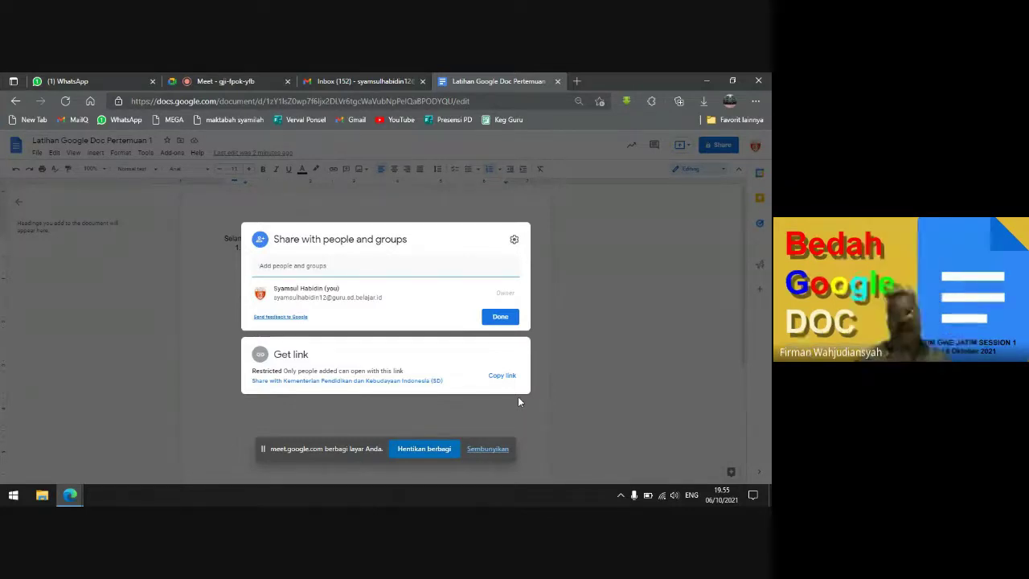
click(228, 80)
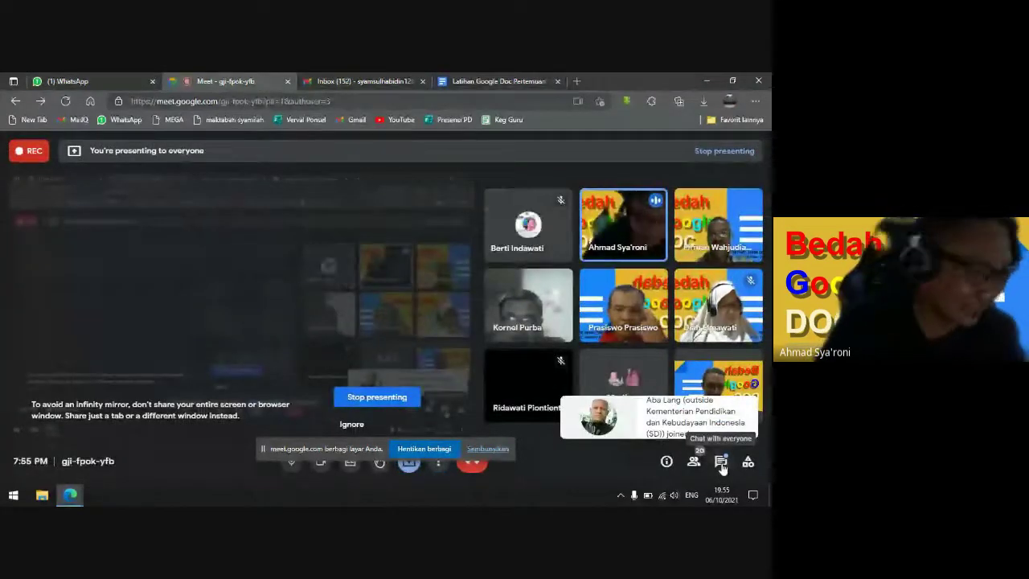
click(722, 466)
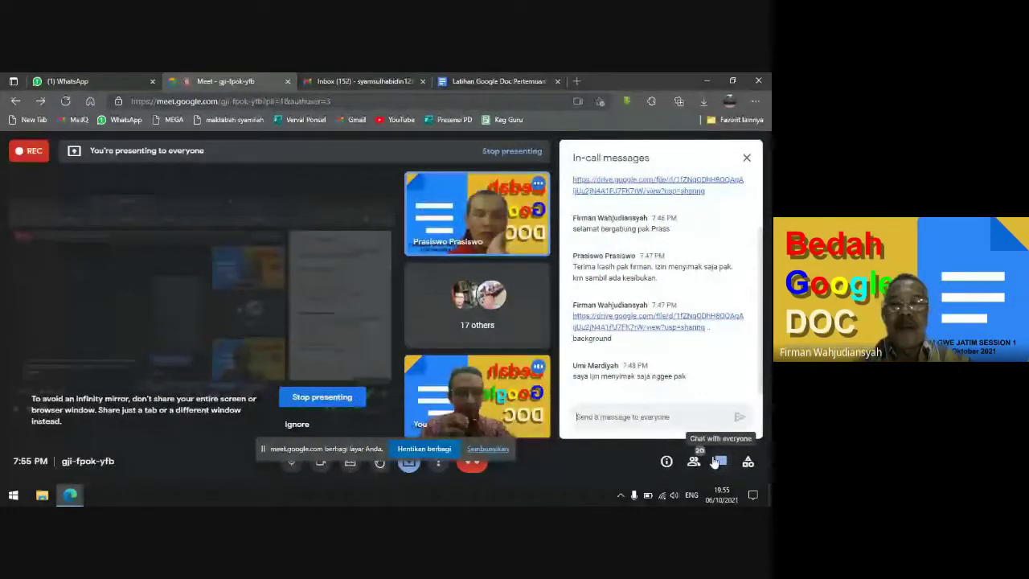
click(663, 422)
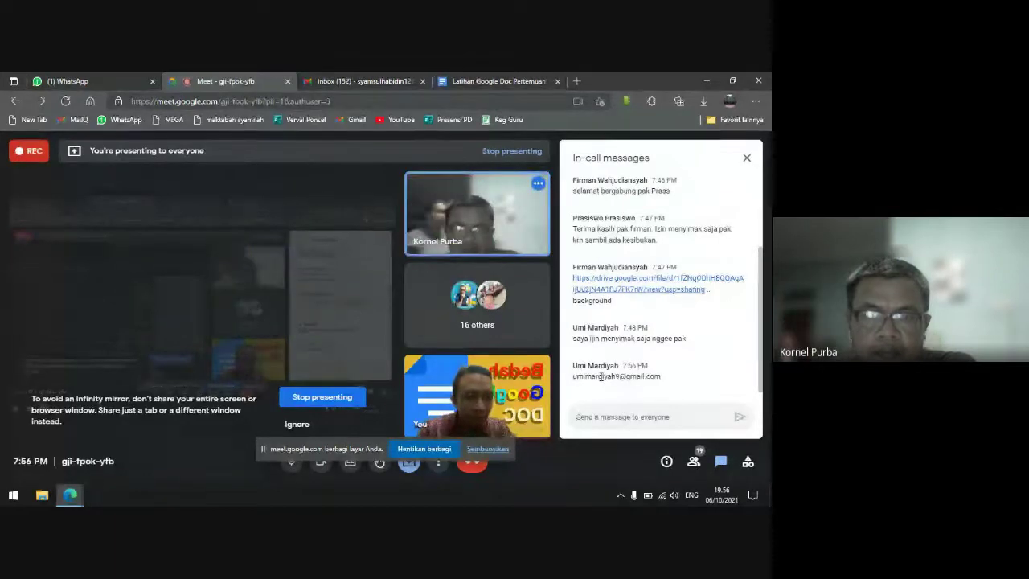
Copy the participant's admin.smp.belajar.id e-mail from the Meet chat and add it as the first sharing recipient in Google Docs
drag(573, 366, 578, 380)
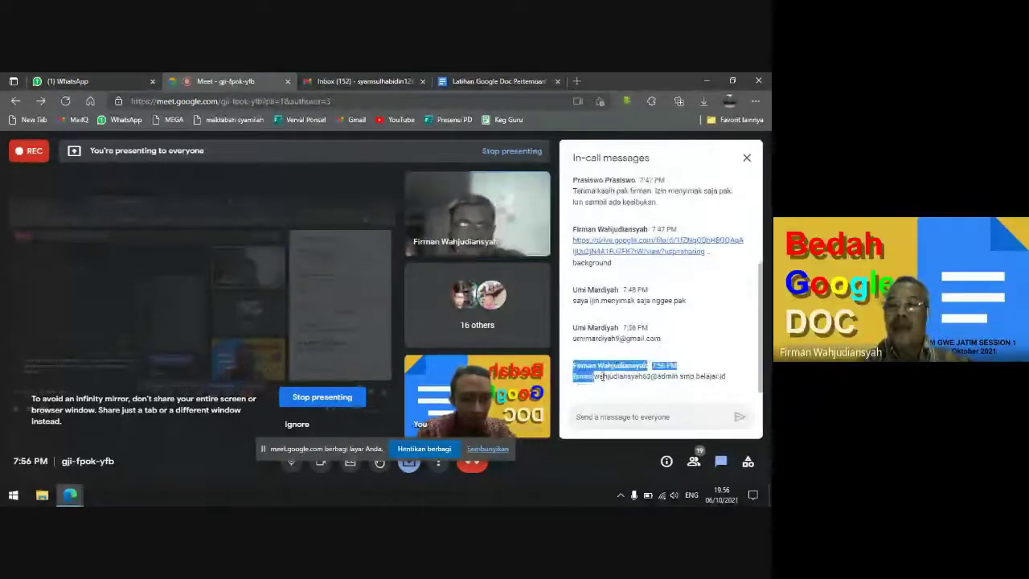
click(584, 350)
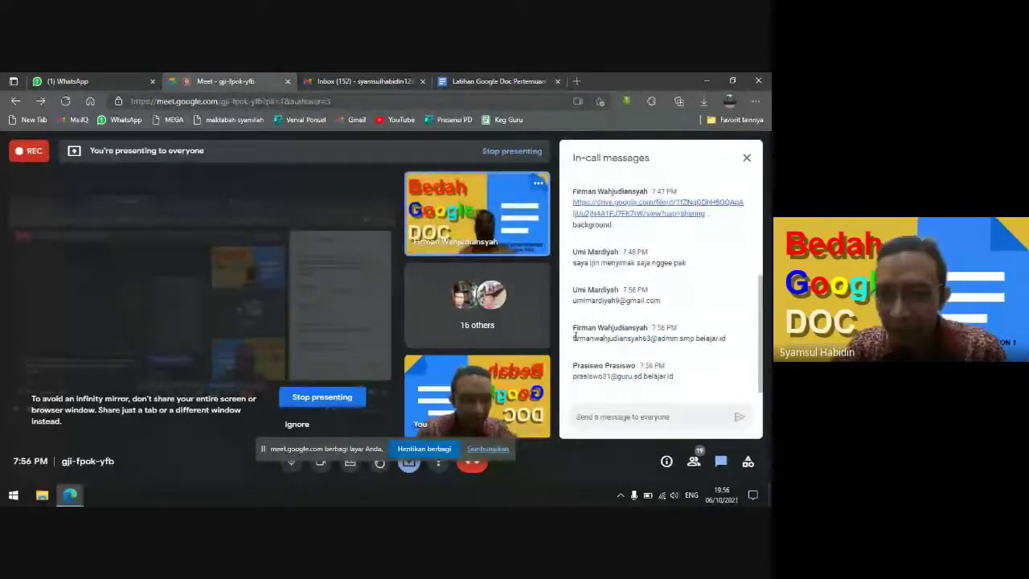
drag(572, 338, 732, 344)
key(ctrl+c)
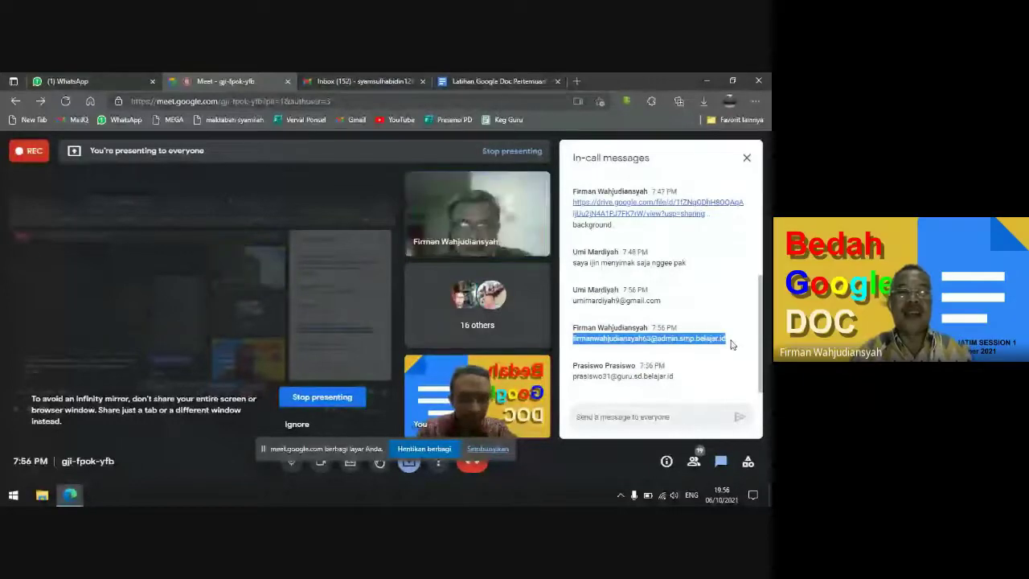
click(508, 80)
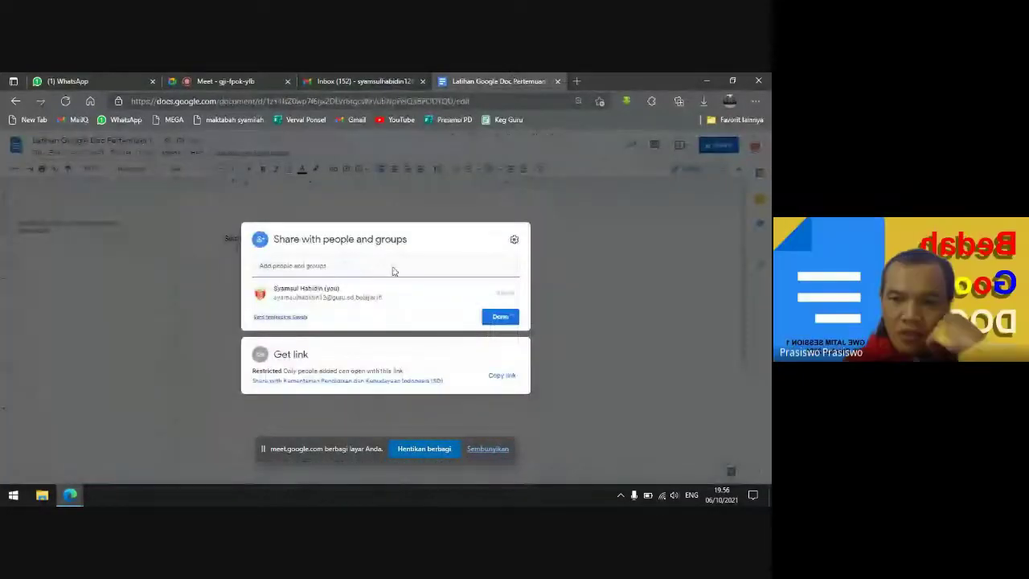
key(ctrl+v)
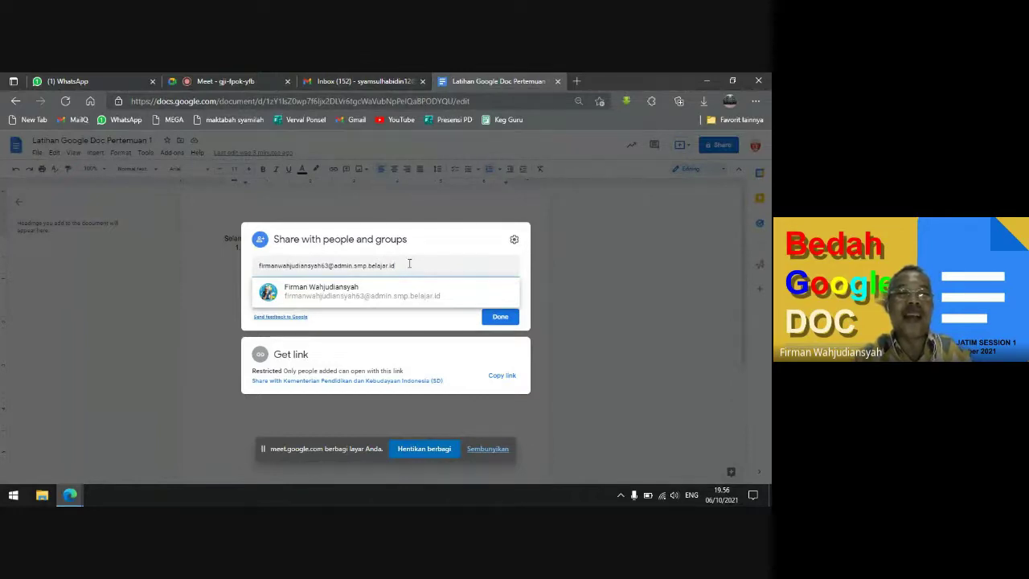
click(320, 292)
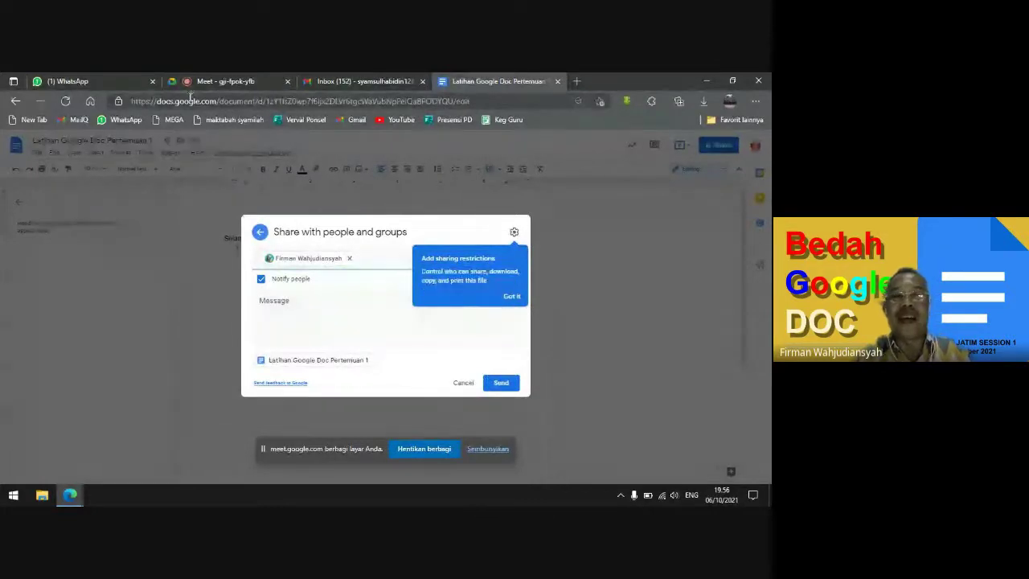
Add the first guru.sd.belajar.id e-mail from the Meet chat as the second sharing recipient in Google Docs, keeping the Editor role
click(256, 80)
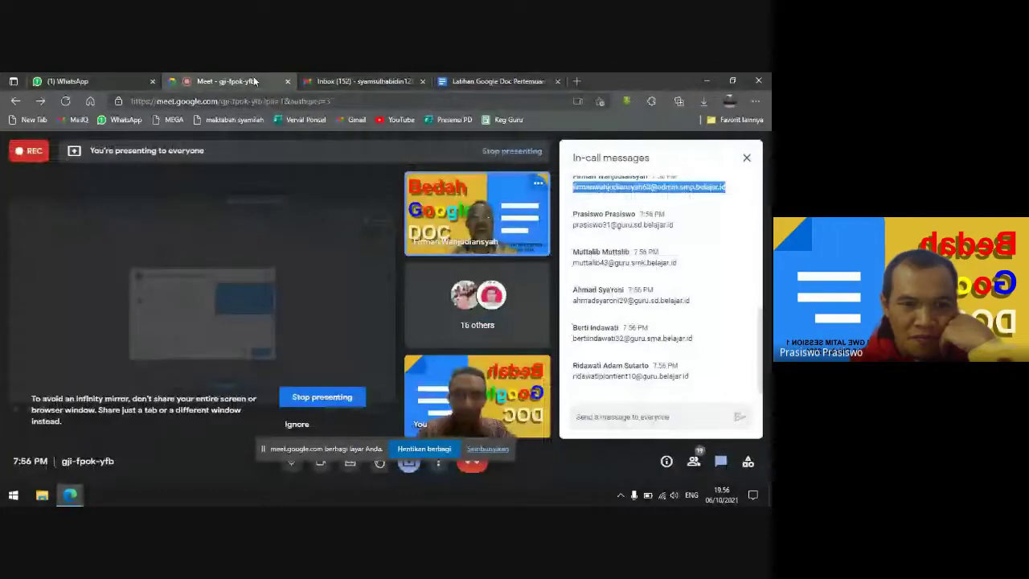
drag(682, 229, 574, 227)
key(ctrl+c)
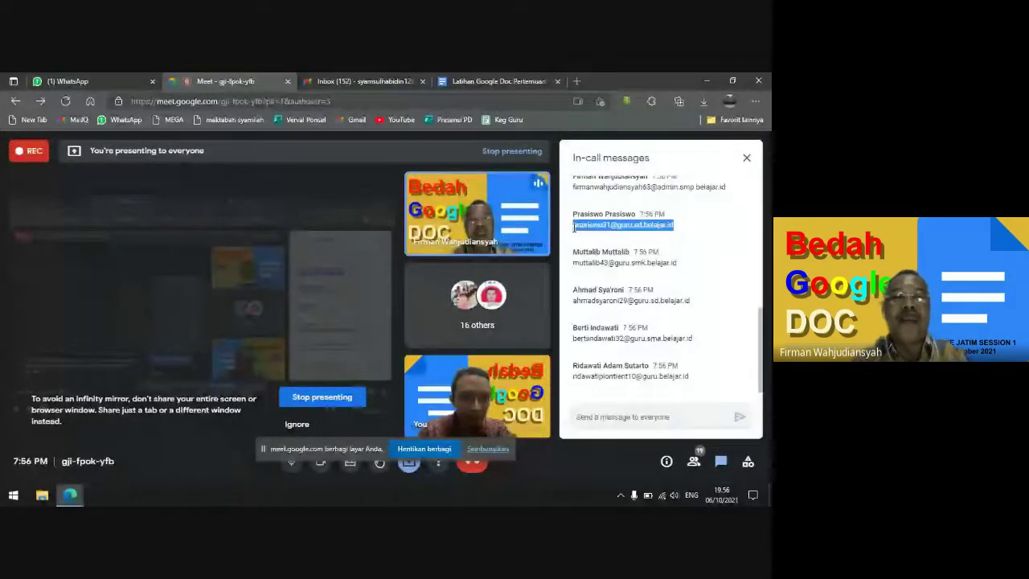
click(494, 81)
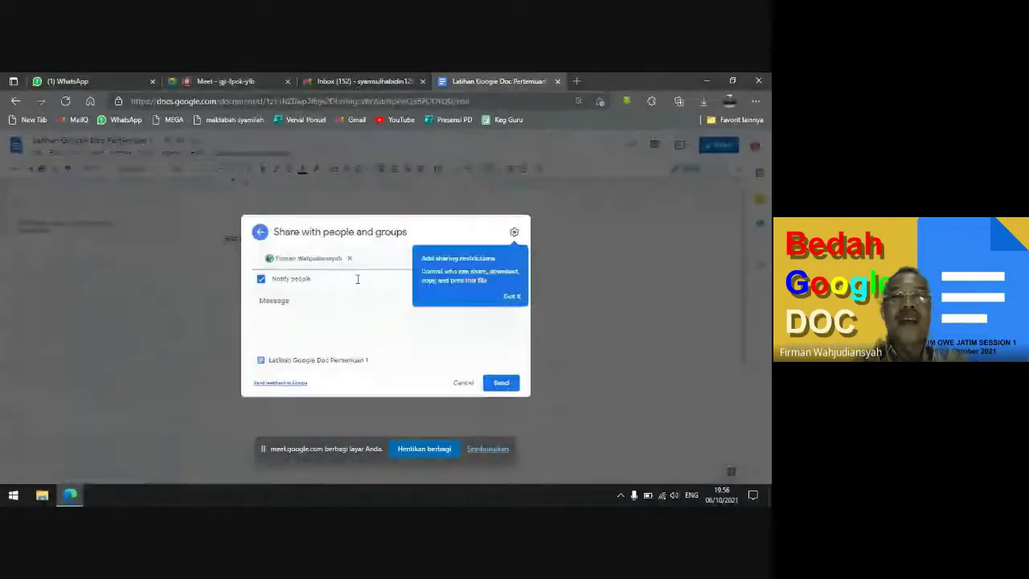
key(ctrl+v)
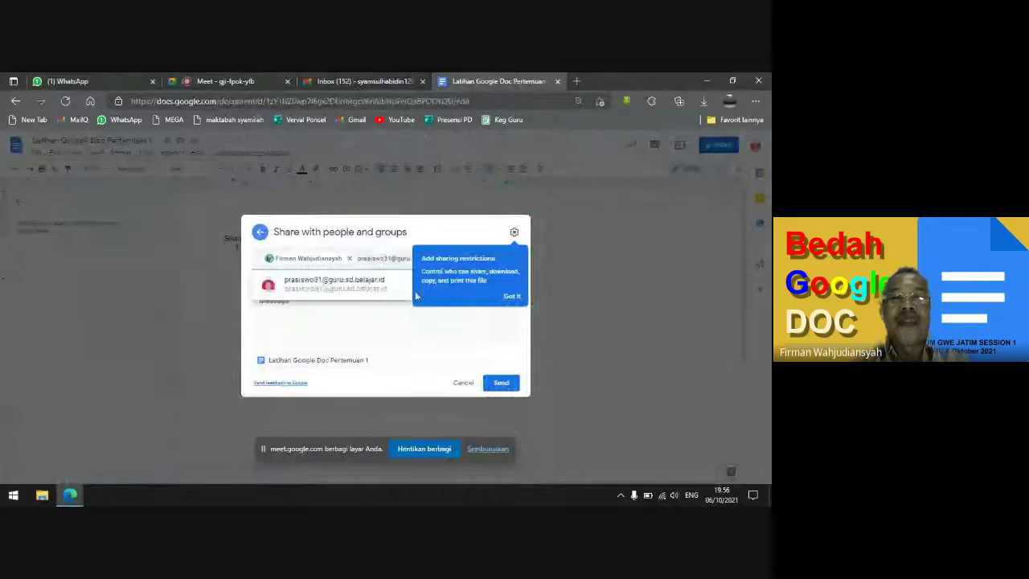
click(338, 287)
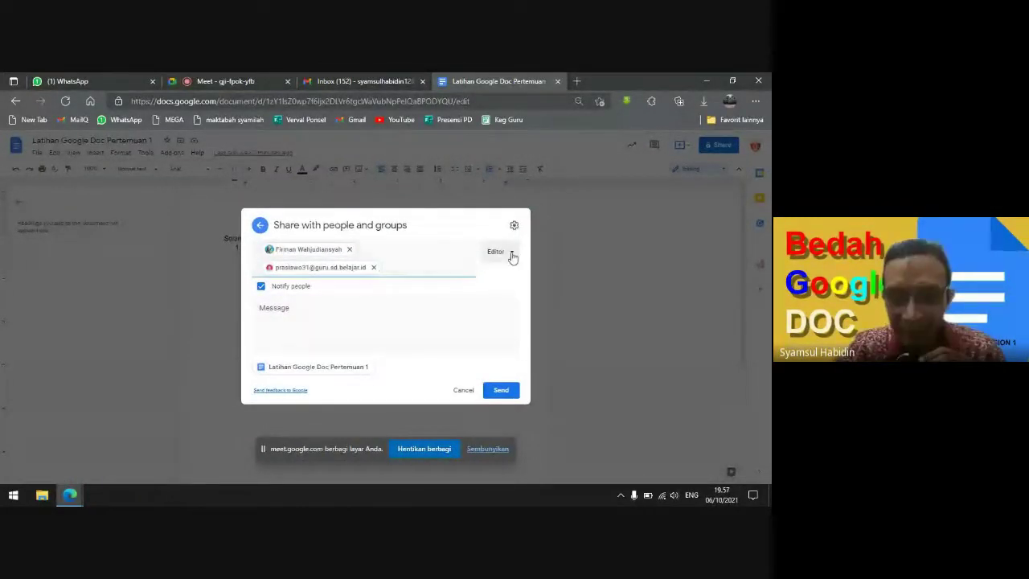
click(512, 253)
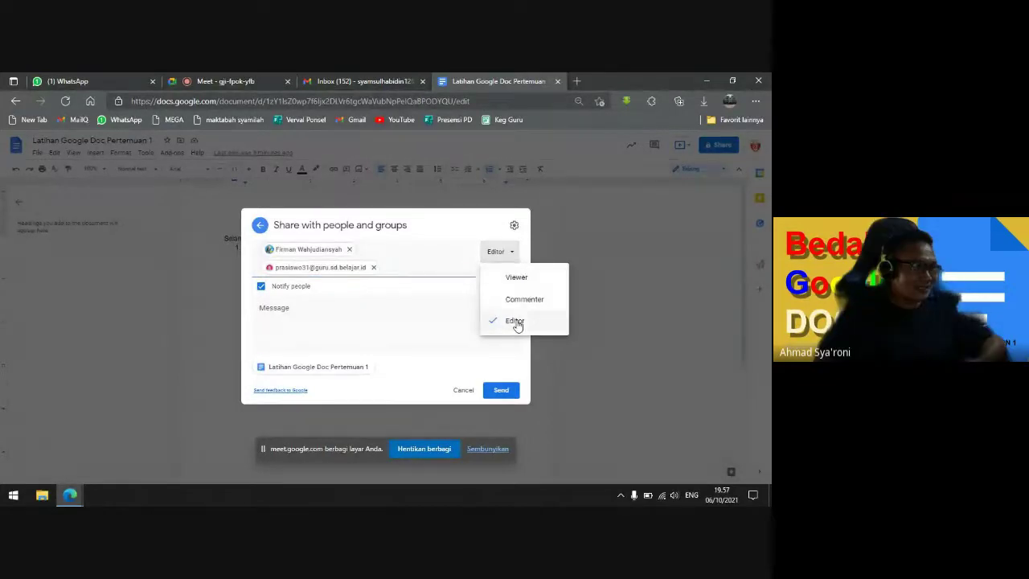
click(518, 364)
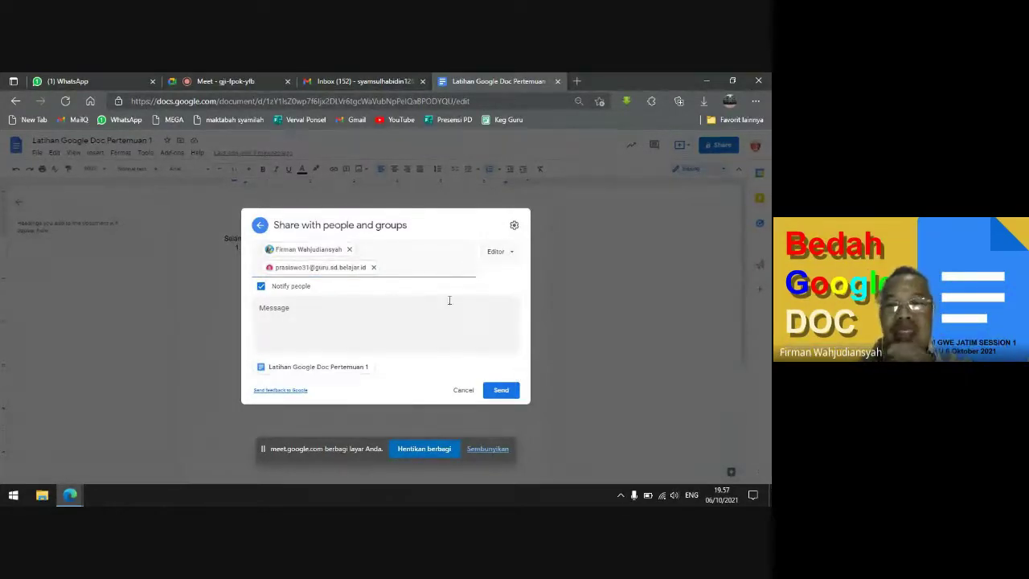
Copy the participant's gmail.com address from the Meet chat and add it as the third sharing recipient in Google Docs
click(443, 268)
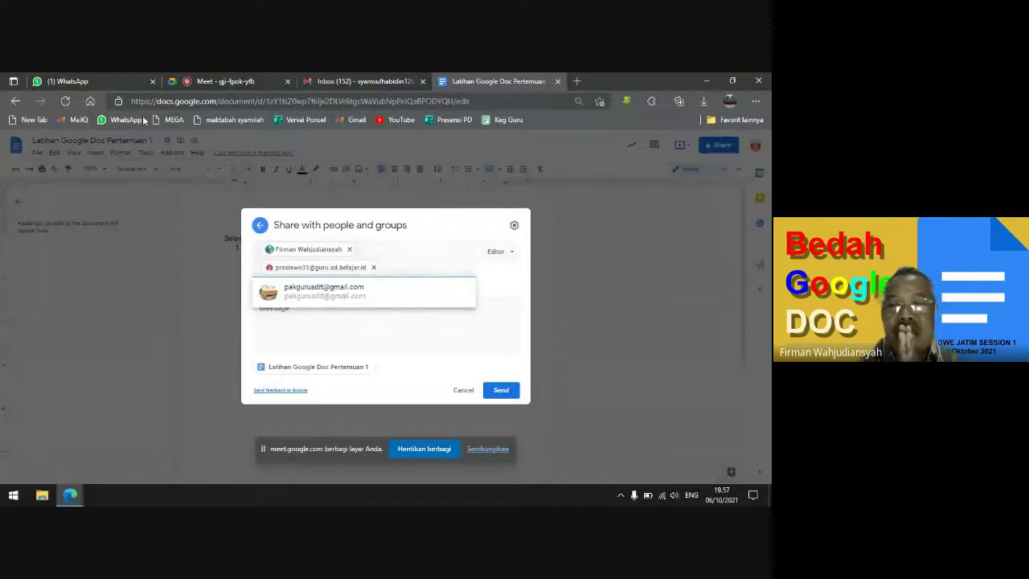
click(229, 80)
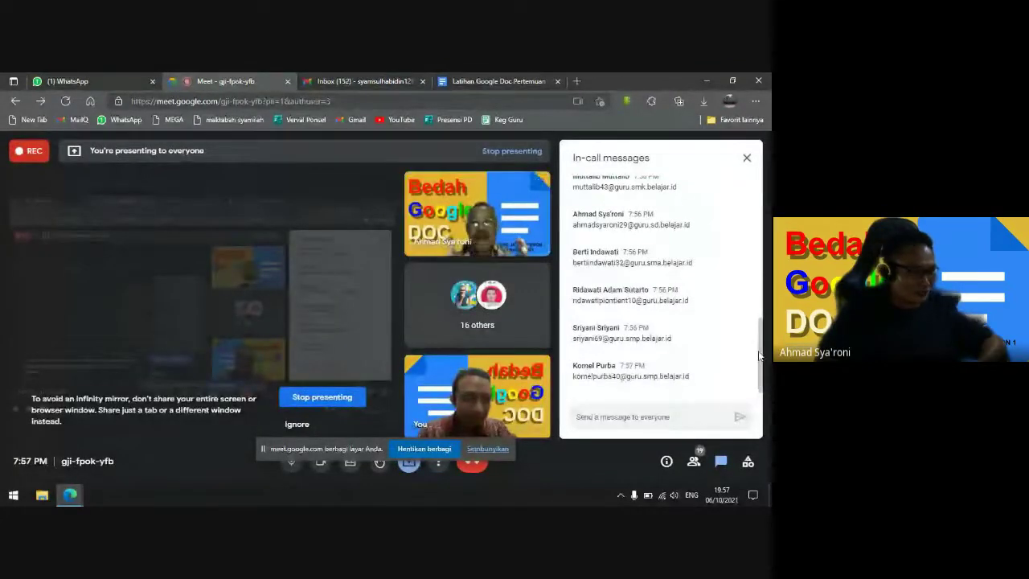
drag(759, 358, 758, 283)
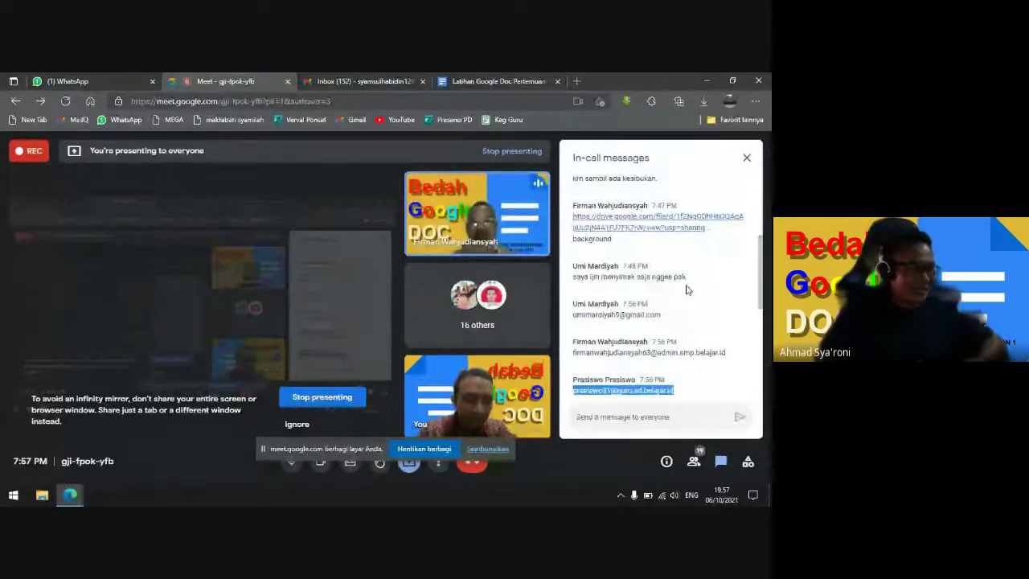
drag(661, 314, 572, 314)
click(486, 81)
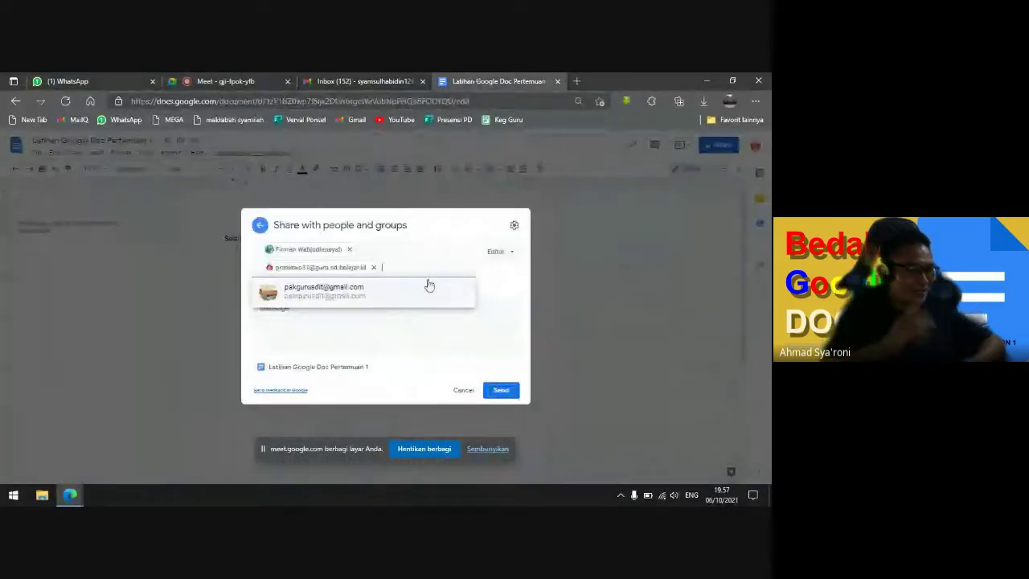
key(ctrl+v)
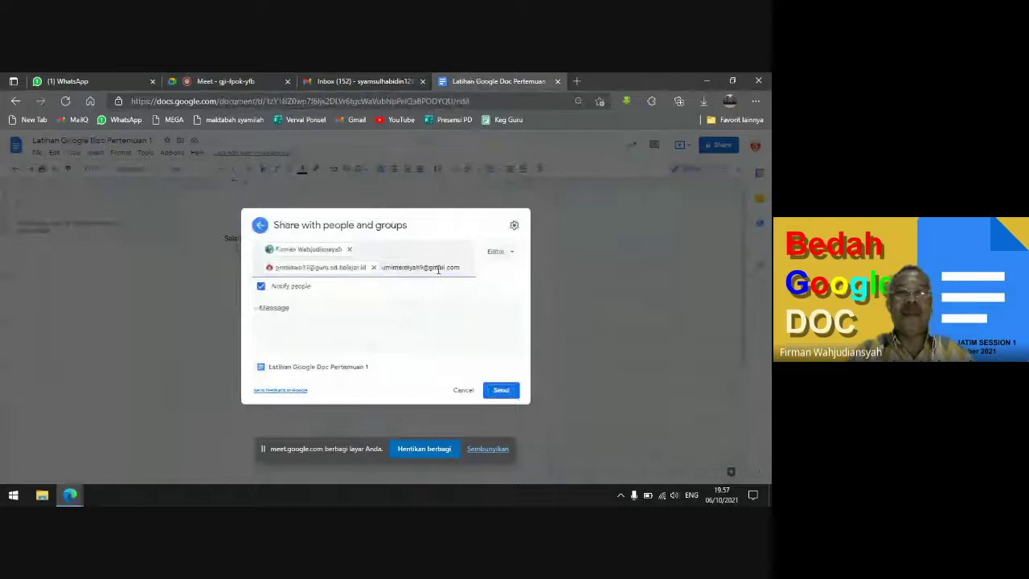
click(326, 295)
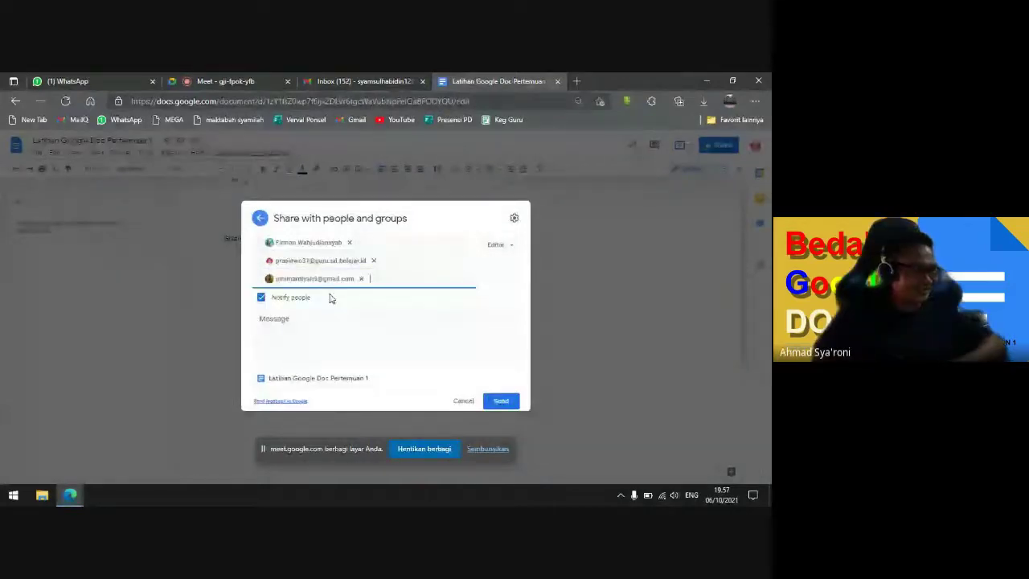
Copy the participant's guru.smk.belajar.id e-mail from the Meet chat and add it as the fourth sharing recipient in Google Docs
click(231, 81)
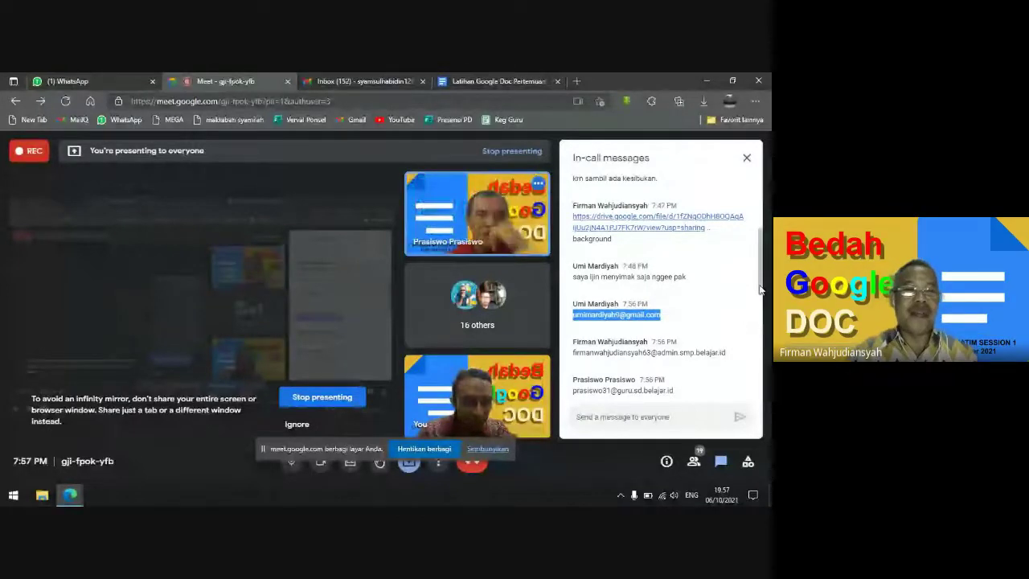
drag(761, 287, 761, 344)
triple_click(637, 261)
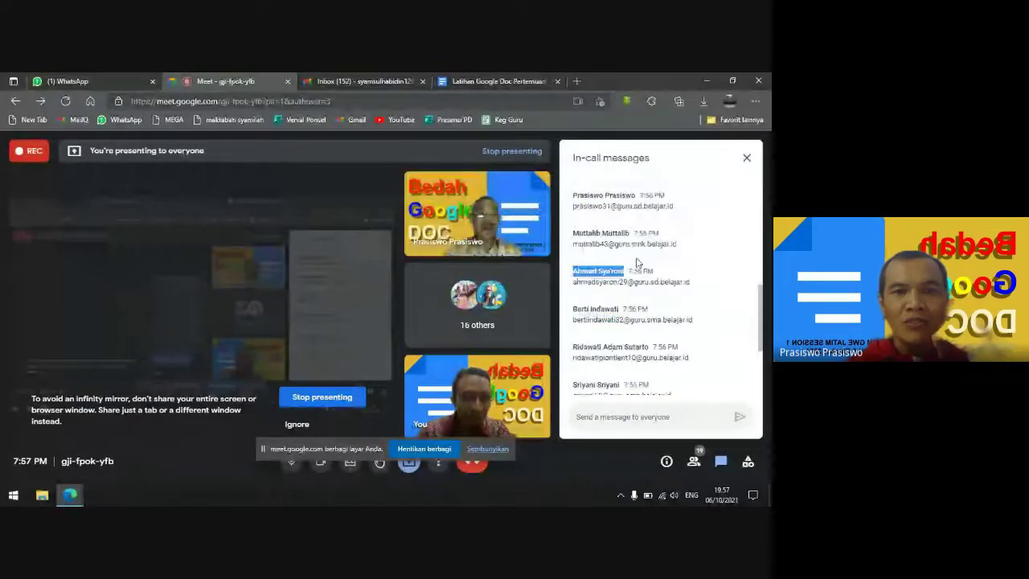
triple_click(624, 244)
key(ctrl+c)
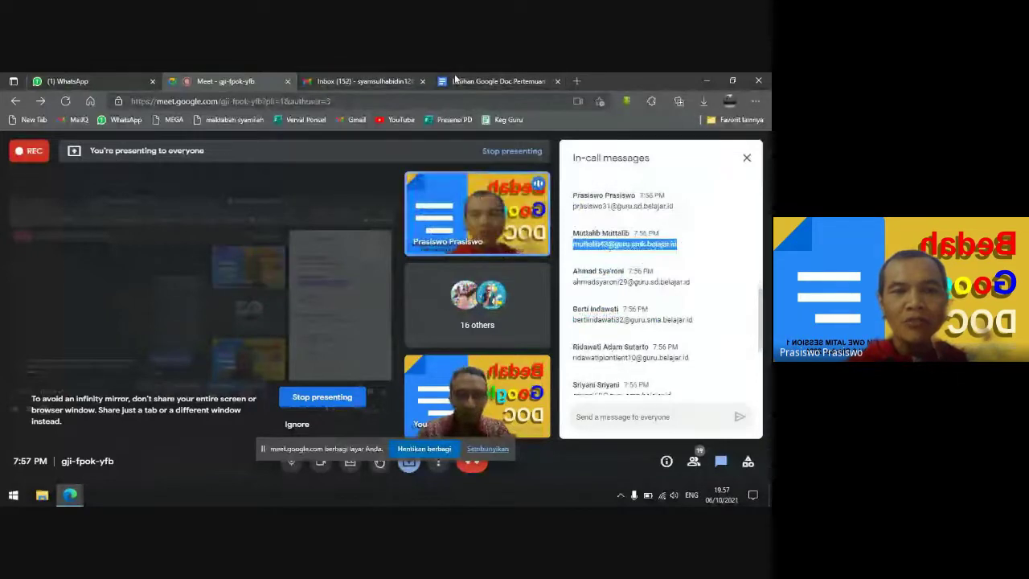
click(455, 80)
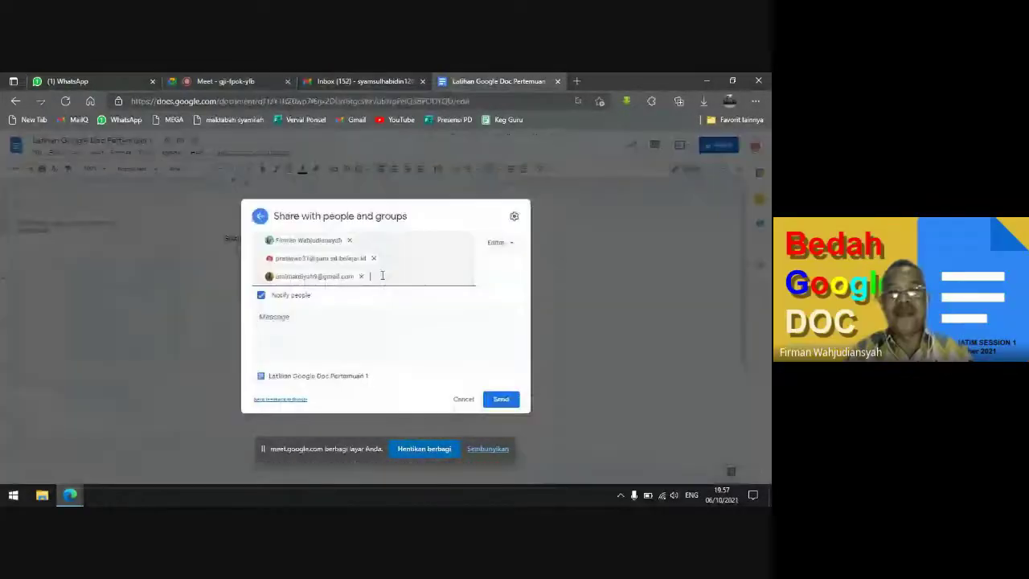
key(ctrl+v)
click(350, 301)
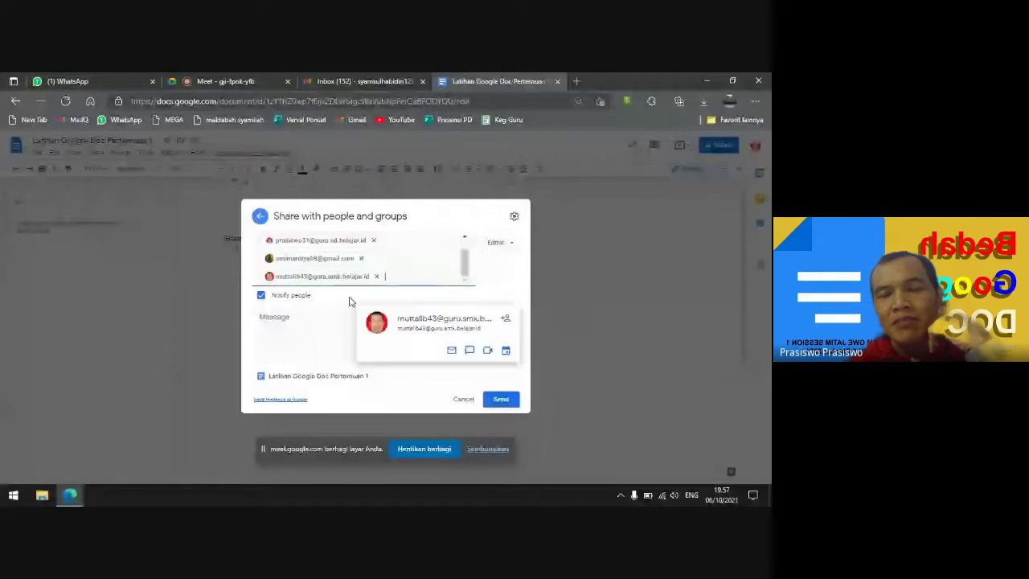
Copy the second guru.sd.belajar.id e-mail from the Meet chat and add it as the fifth sharing recipient in Google Docs
click(221, 81)
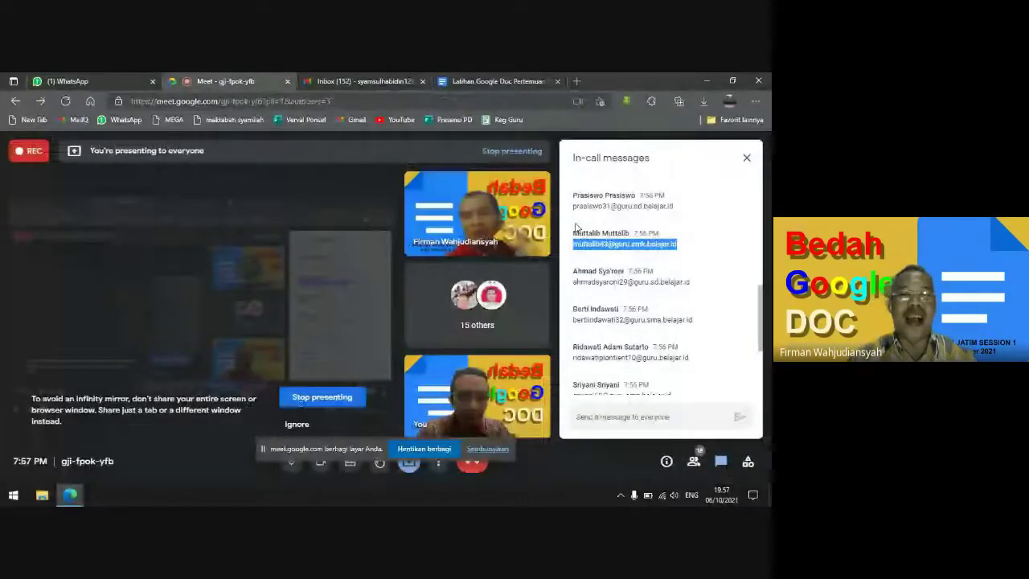
click(612, 293)
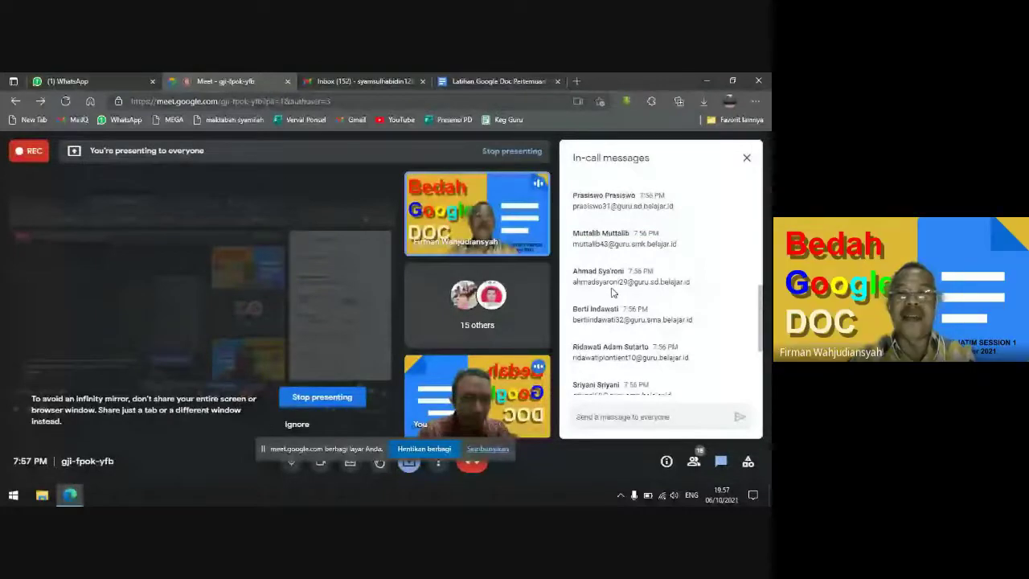
drag(691, 282, 574, 287)
key(ctrl+c)
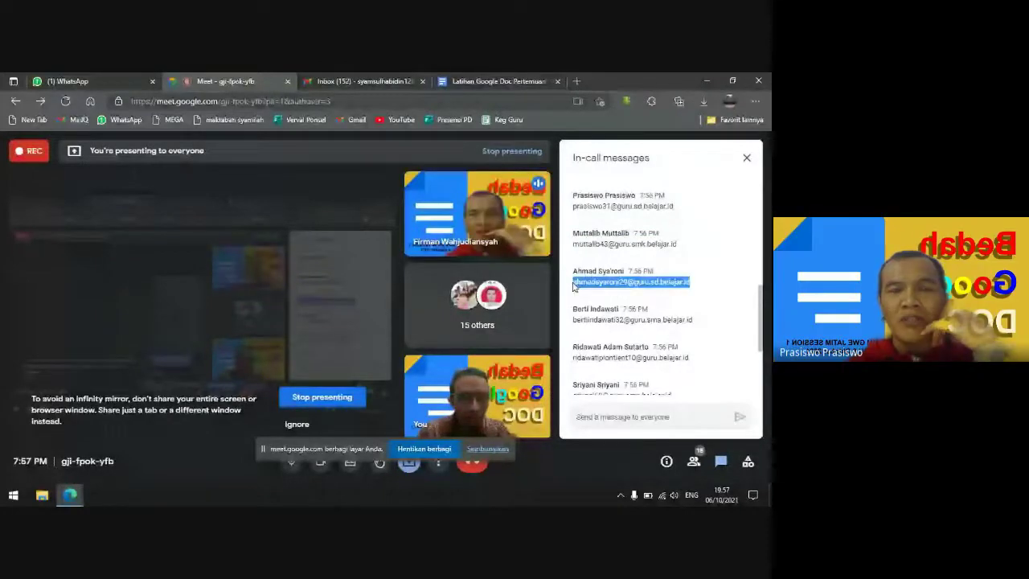
click(481, 80)
key(ctrl+v)
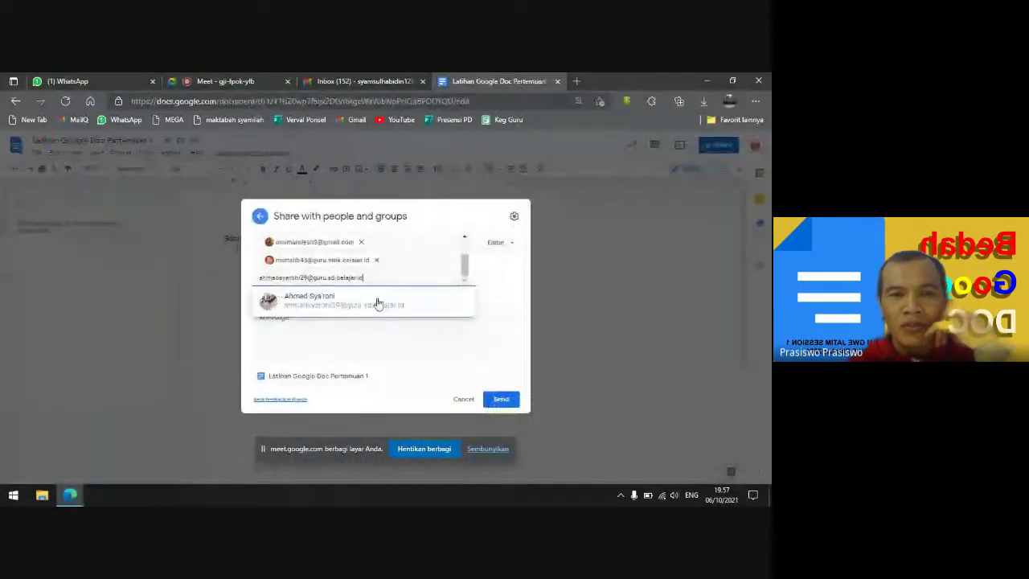
click(378, 303)
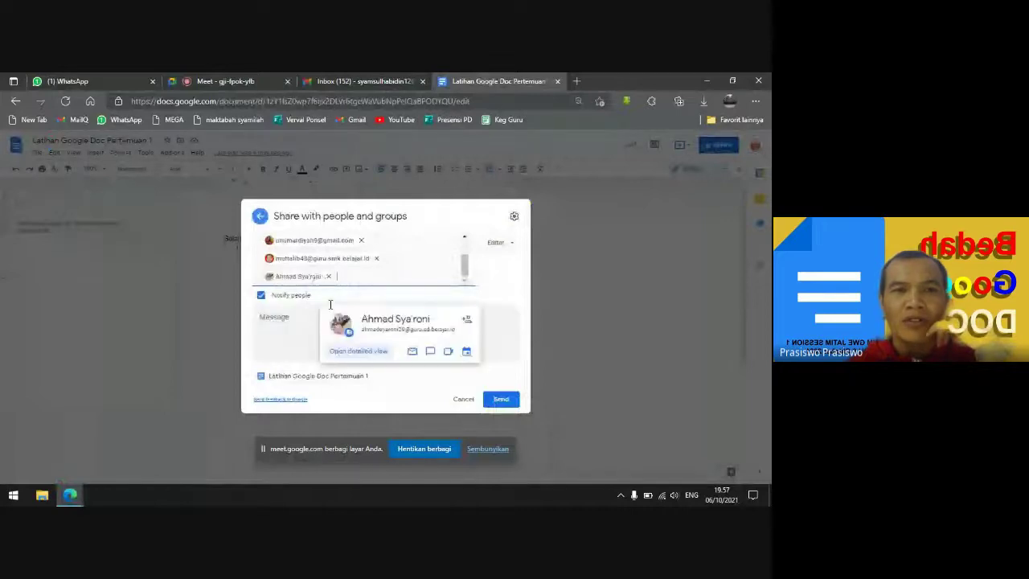
Copy the participant's guru.sma.belajar.id e-mail from the Meet chat and add it as the sixth sharing recipient in Google Docs
click(247, 81)
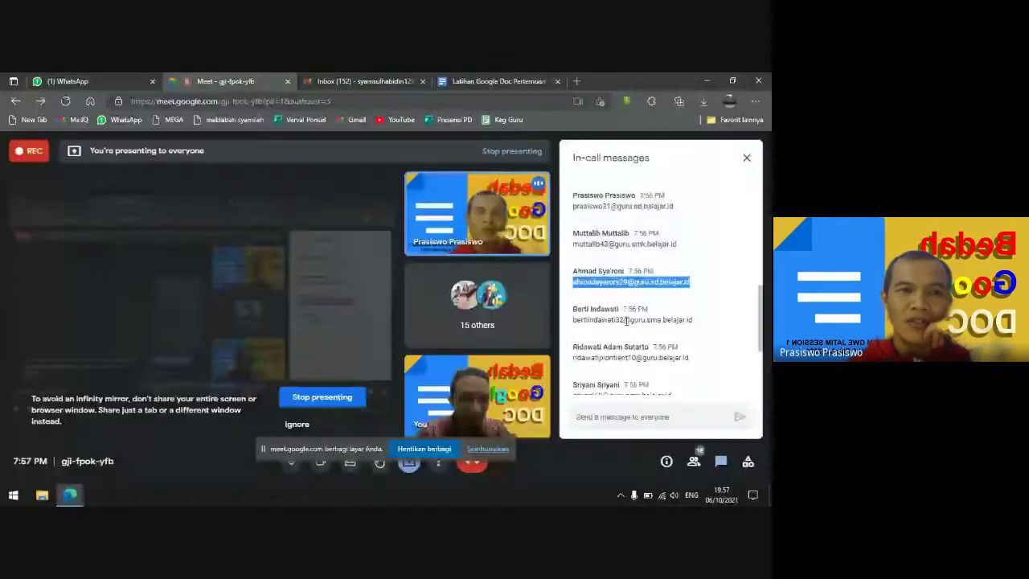
drag(691, 319, 572, 320)
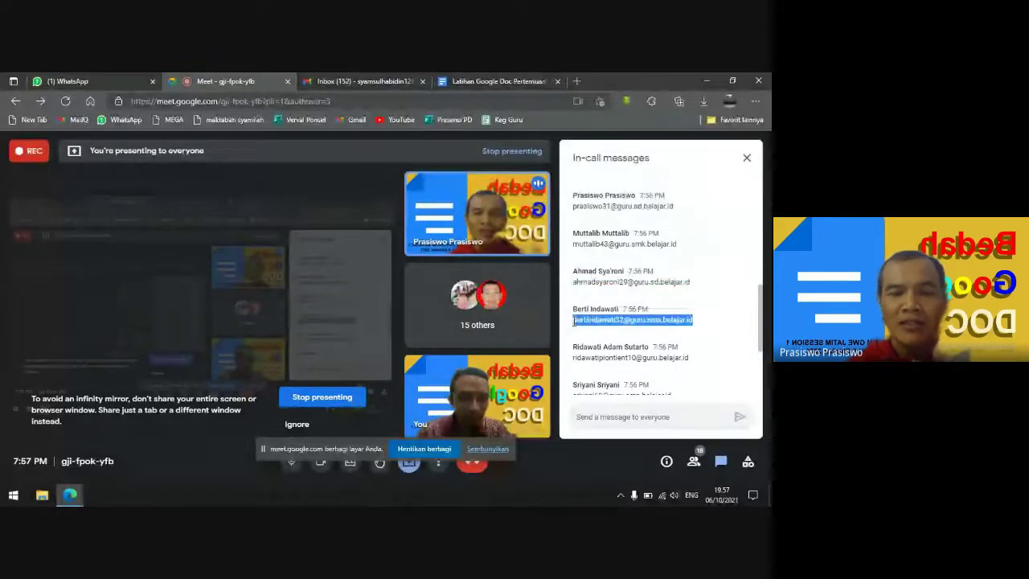
click(362, 78)
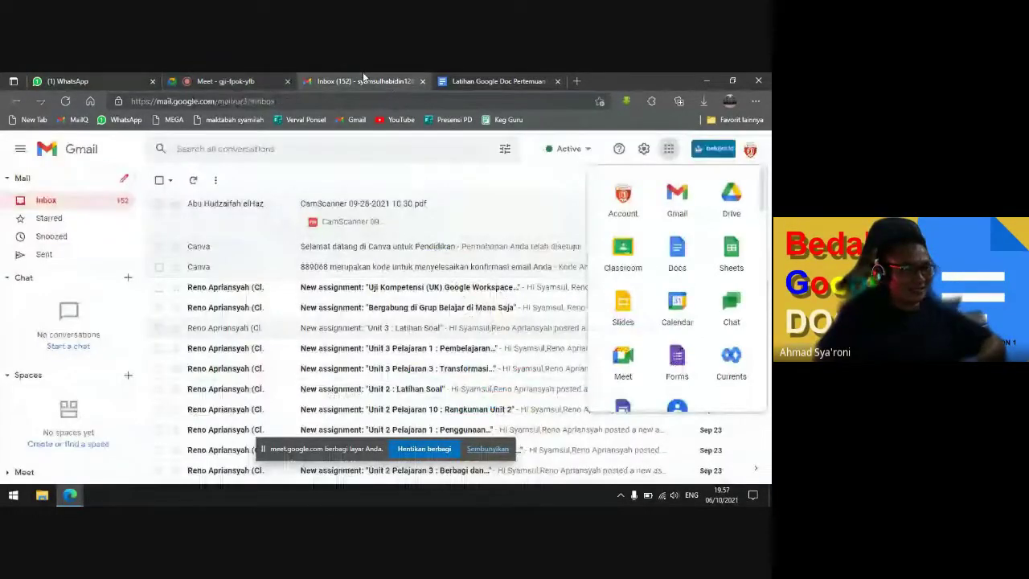
key(ctrl+Tab)
key(ctrl+v)
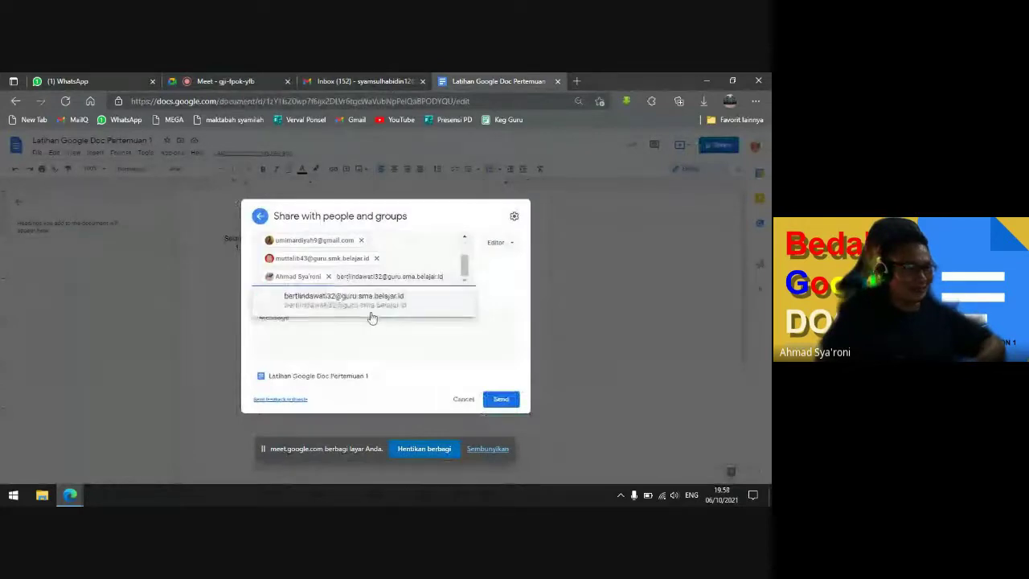
click(330, 299)
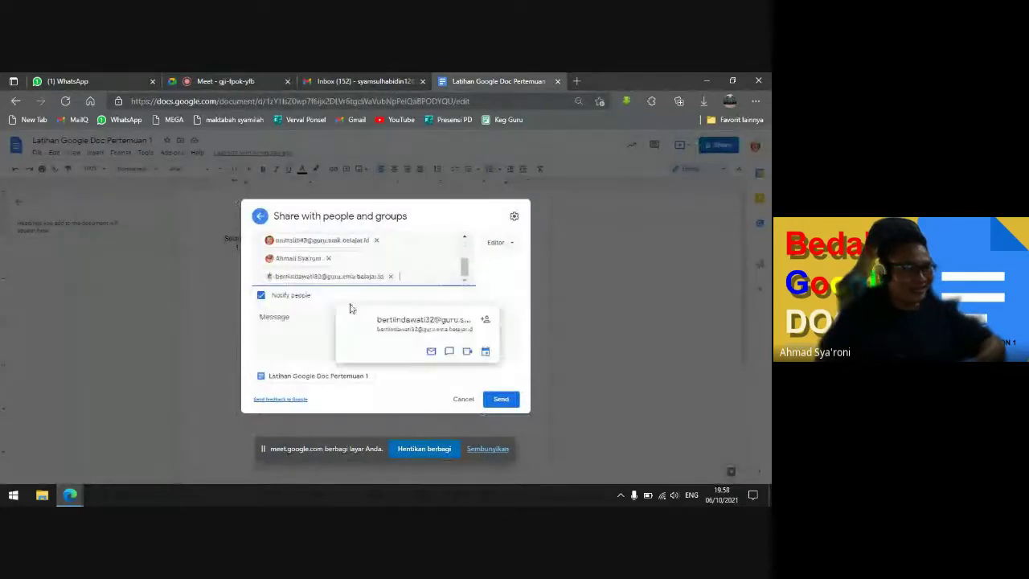
Try to add the participant's guru.belajar.id e-mail from the Meet chat as a sharing recipient in Google Docs
click(248, 84)
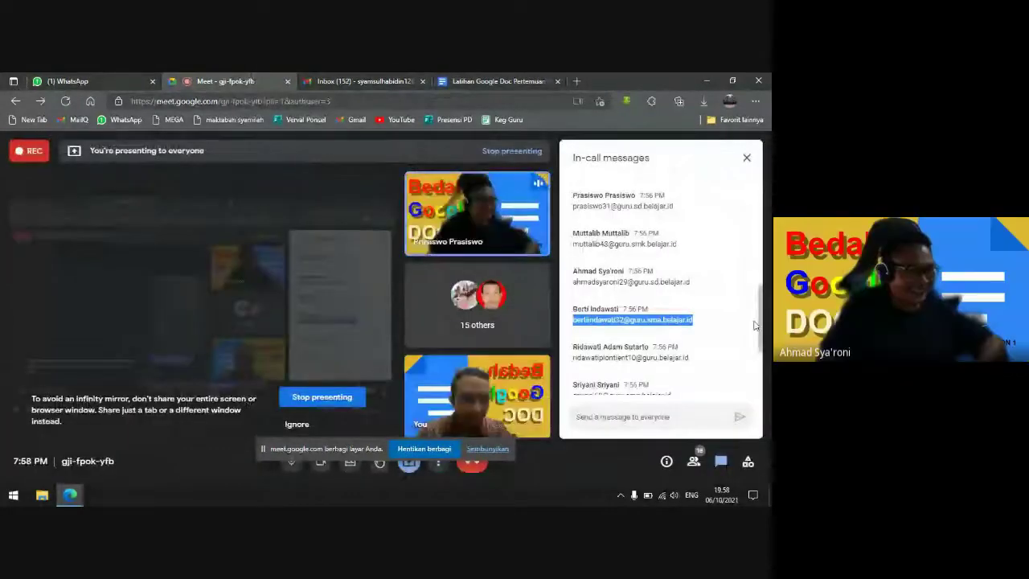
scroll(762, 354, down, 2)
drag(572, 238, 701, 236)
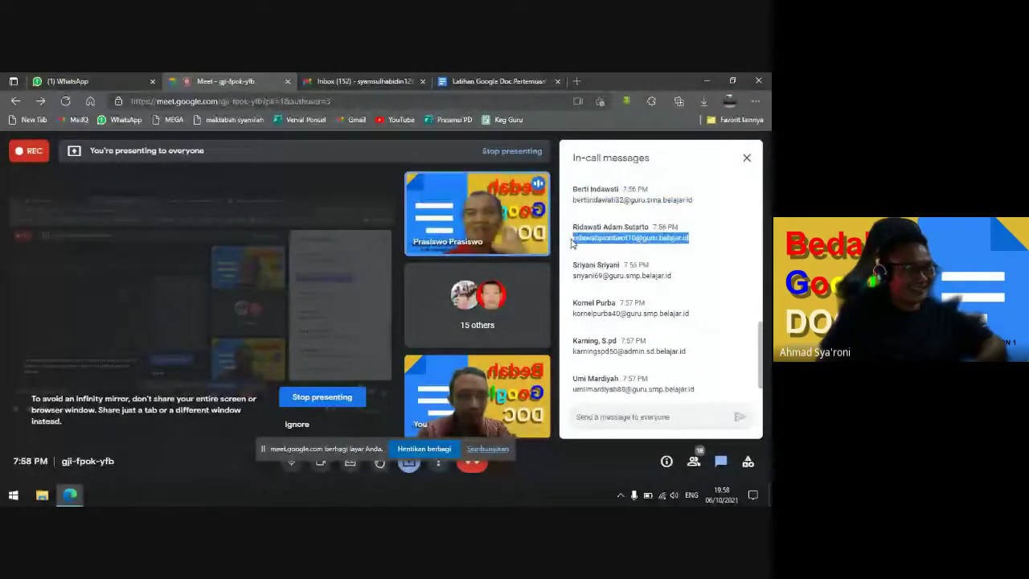
click(473, 79)
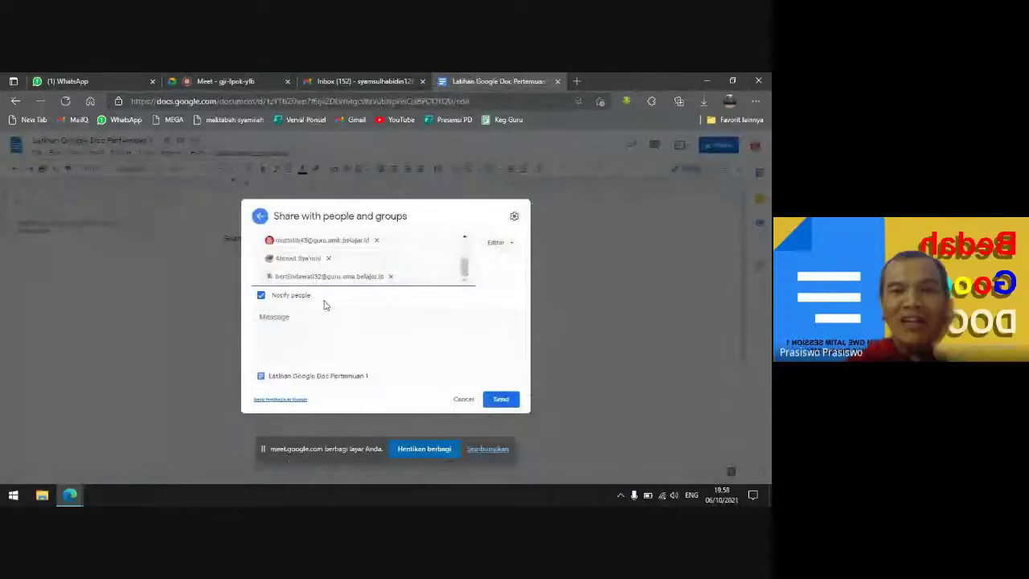
key(ctrl+v)
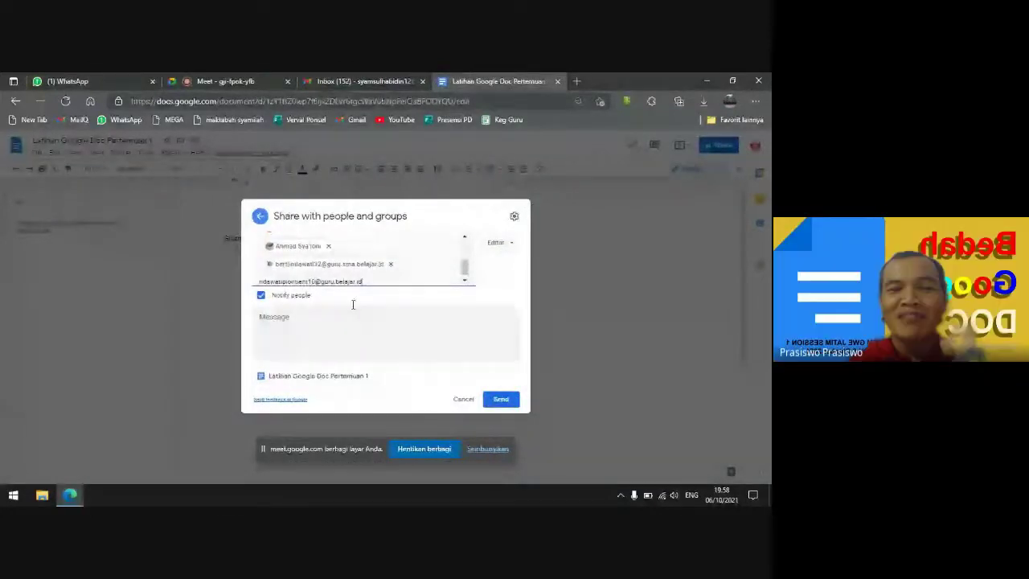
click(464, 283)
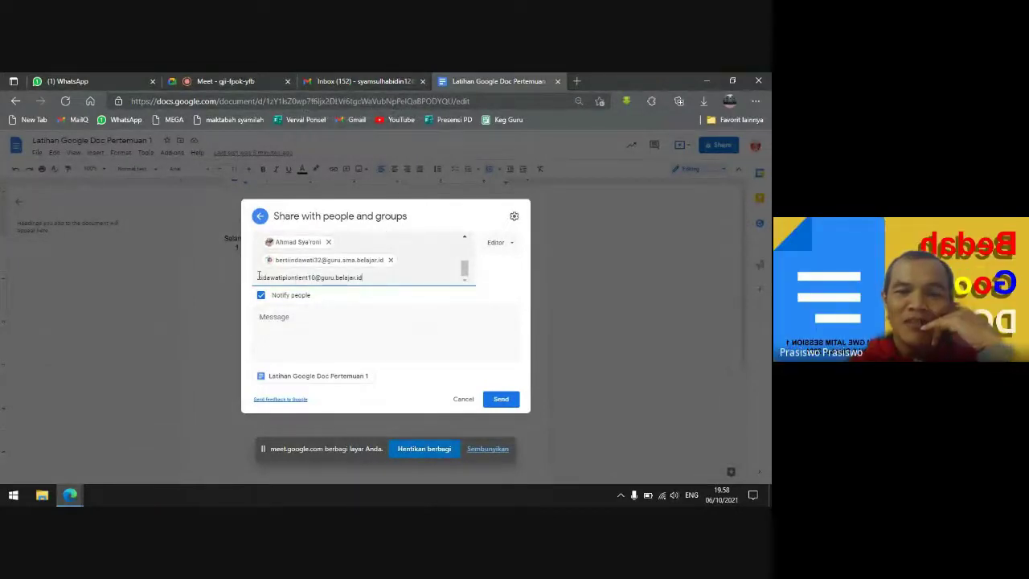
drag(259, 277, 224, 279)
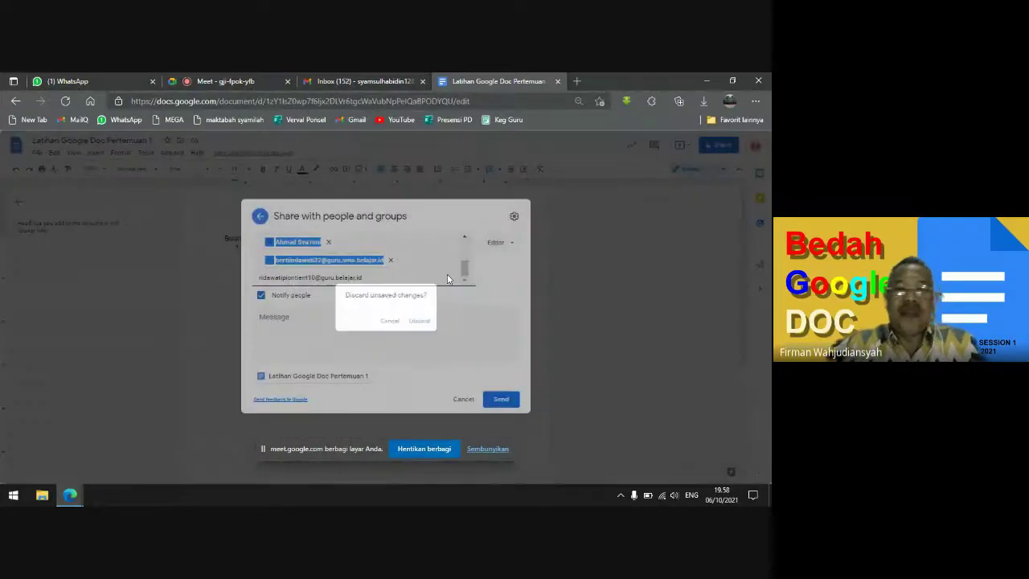
key(Escape)
click(395, 280)
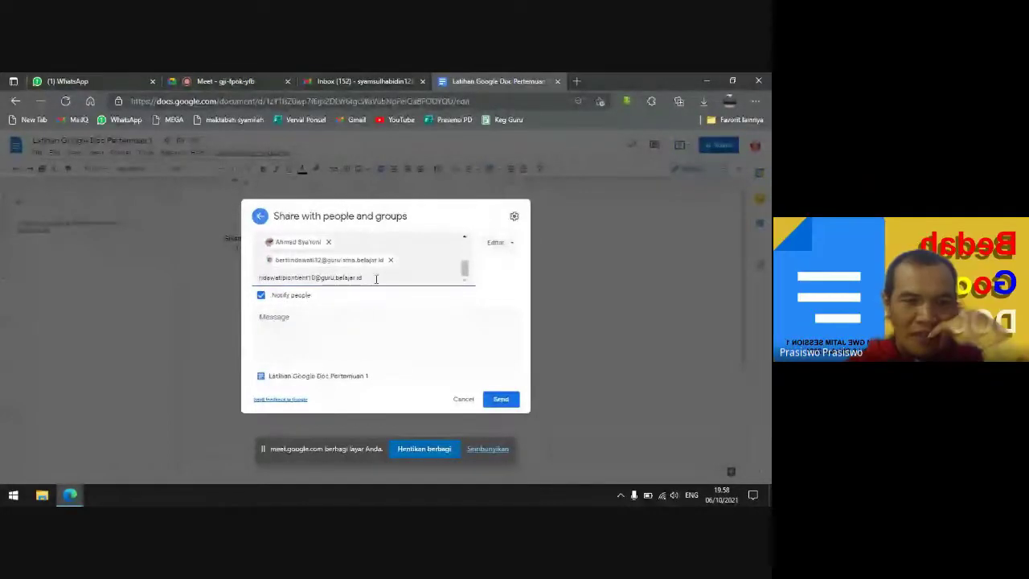
click(226, 81)
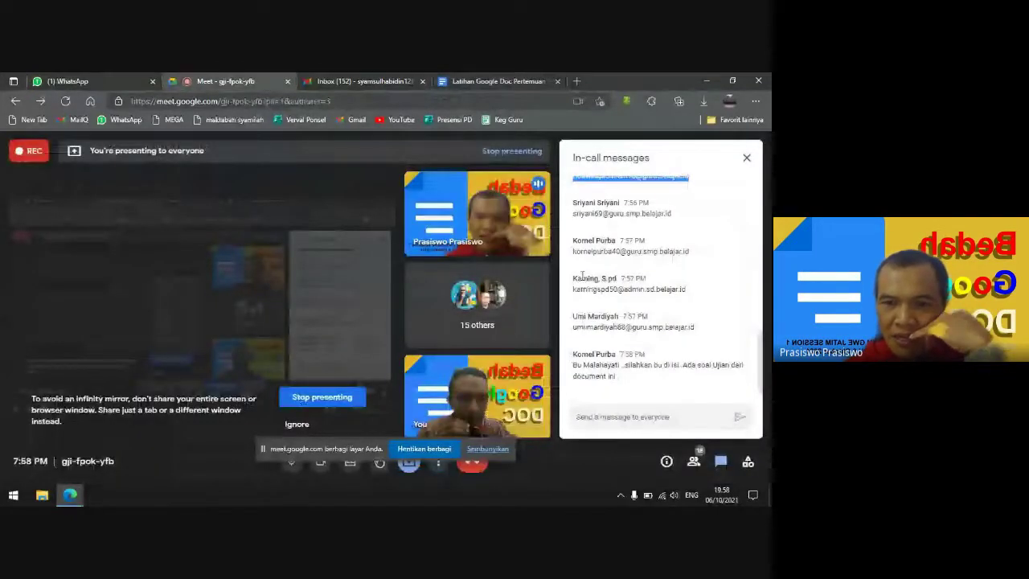
scroll(592, 241, up, 1)
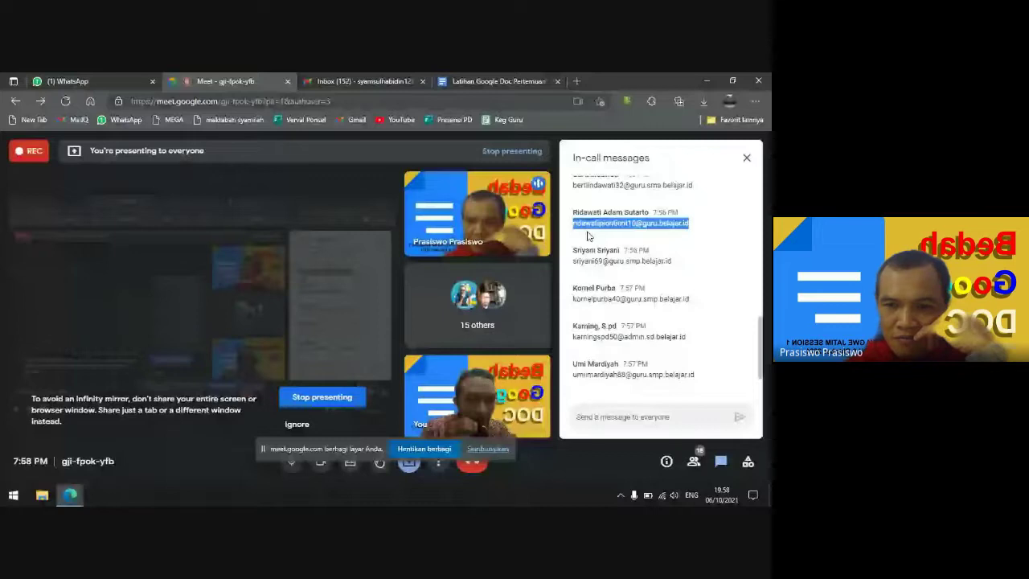
drag(573, 224, 689, 225)
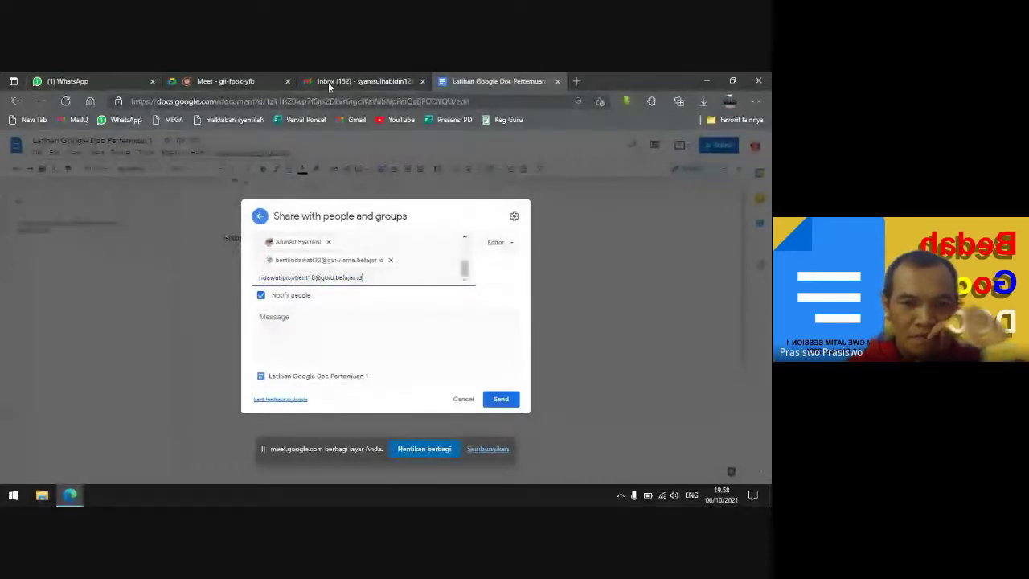
Add the first guru.smp.belajar.id e-mail from the Meet chat as the seventh sharing recipient in Google Docs, deleting the unresolved guru.belajar.id entry
click(241, 81)
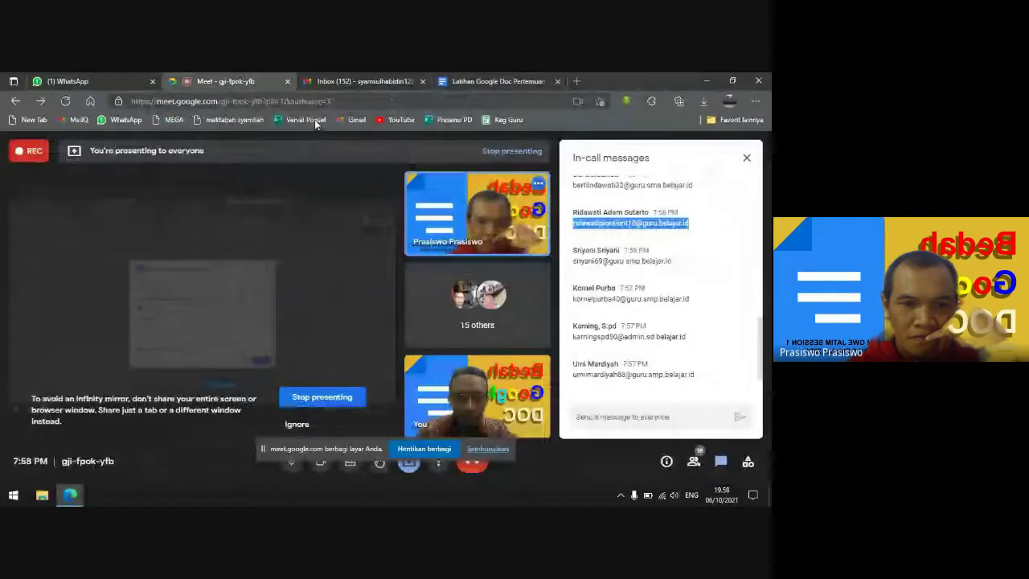
drag(572, 261, 674, 269)
key(ctrl+c)
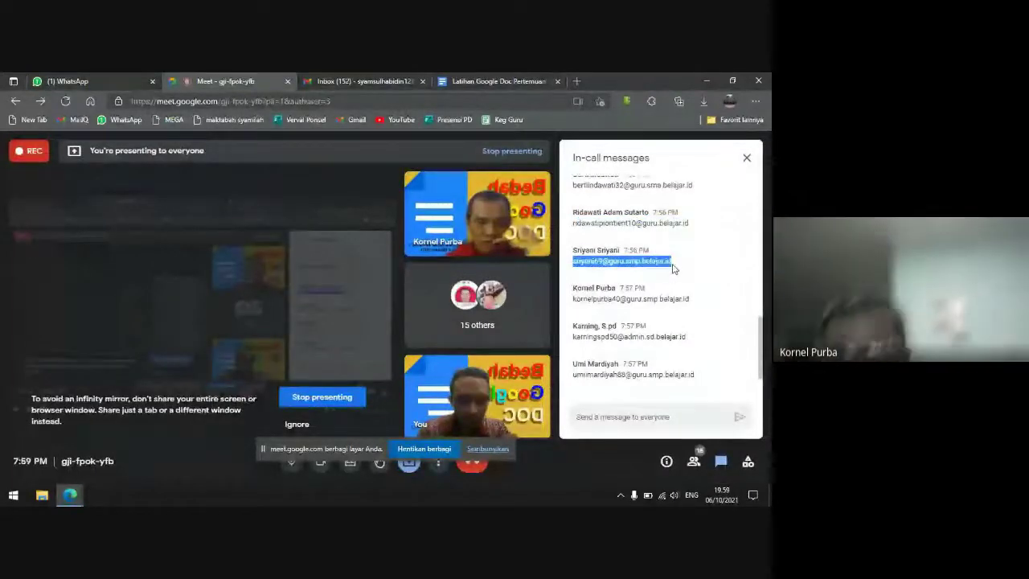
click(476, 81)
key(ctrl+v)
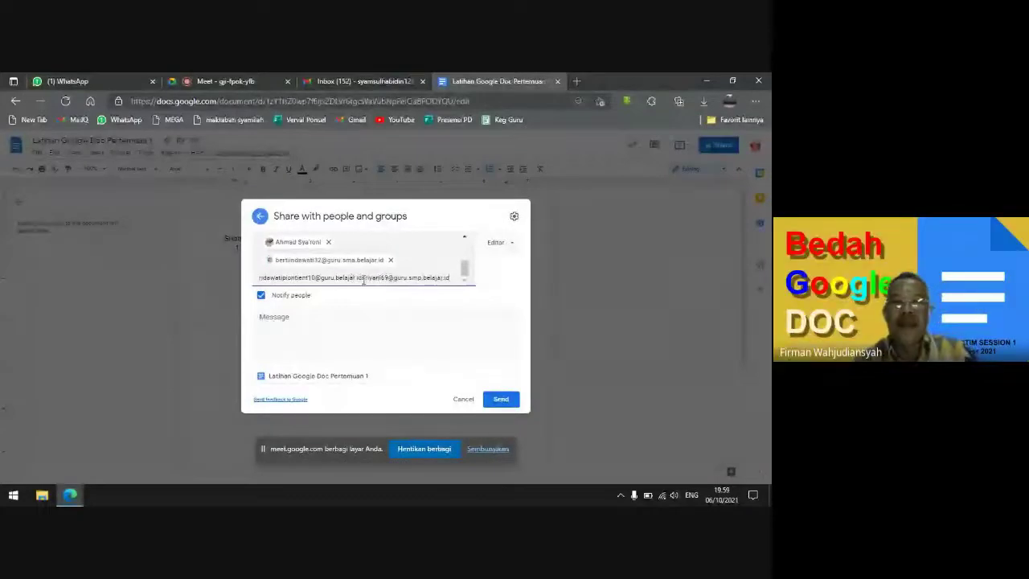
drag(363, 279, 251, 283)
key(BackSpace)
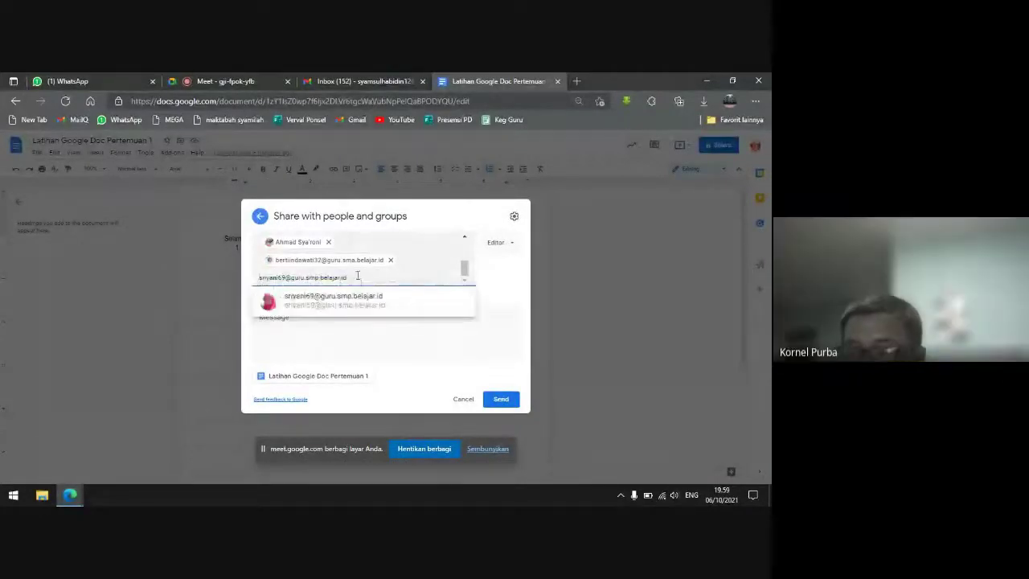
click(345, 303)
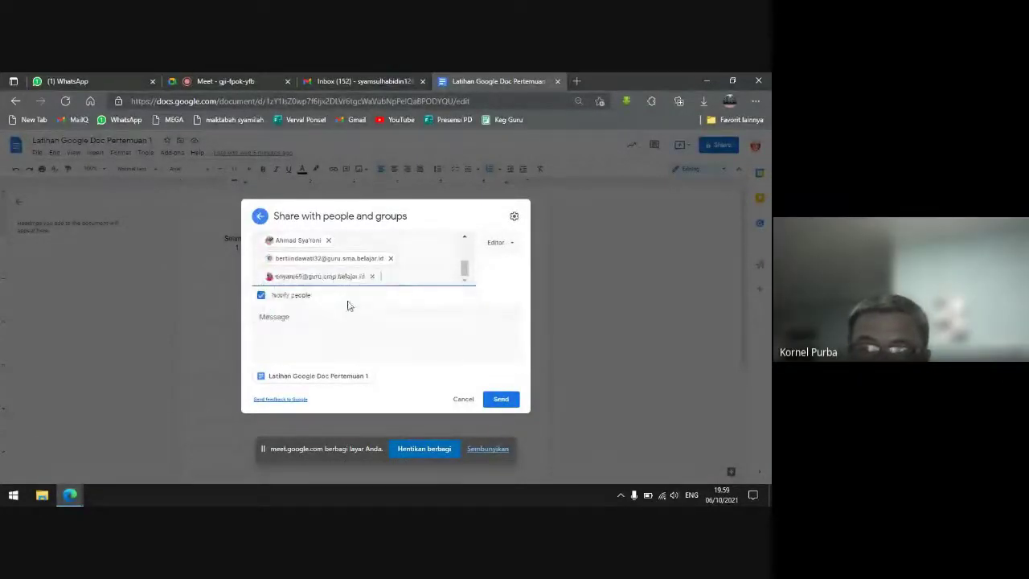
Copy the second guru.smp.belajar.id e-mail from the Meet chat and add it as the eighth sharing recipient in Google Docs
click(262, 79)
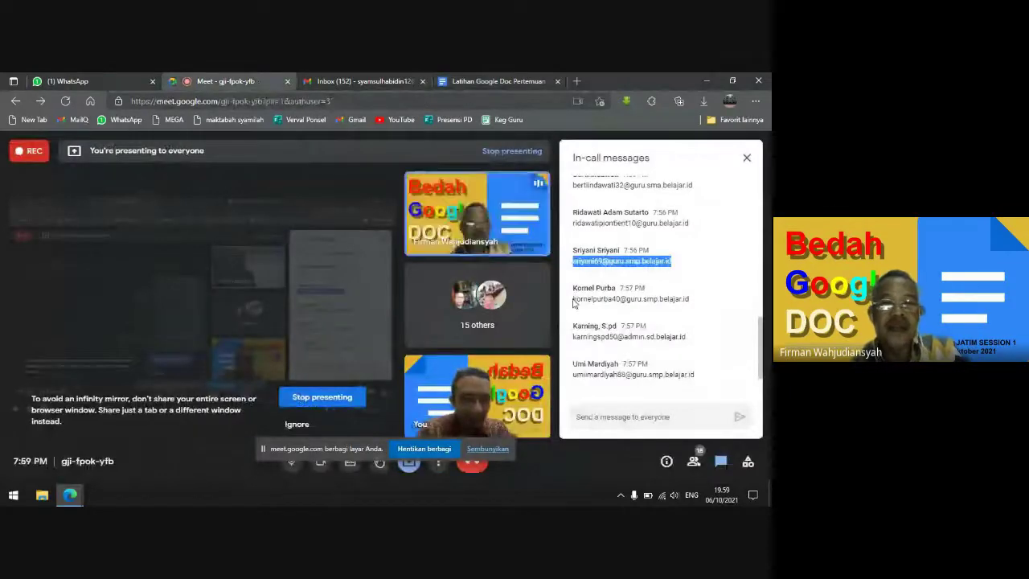
drag(573, 298, 694, 306)
key(ctrl+c)
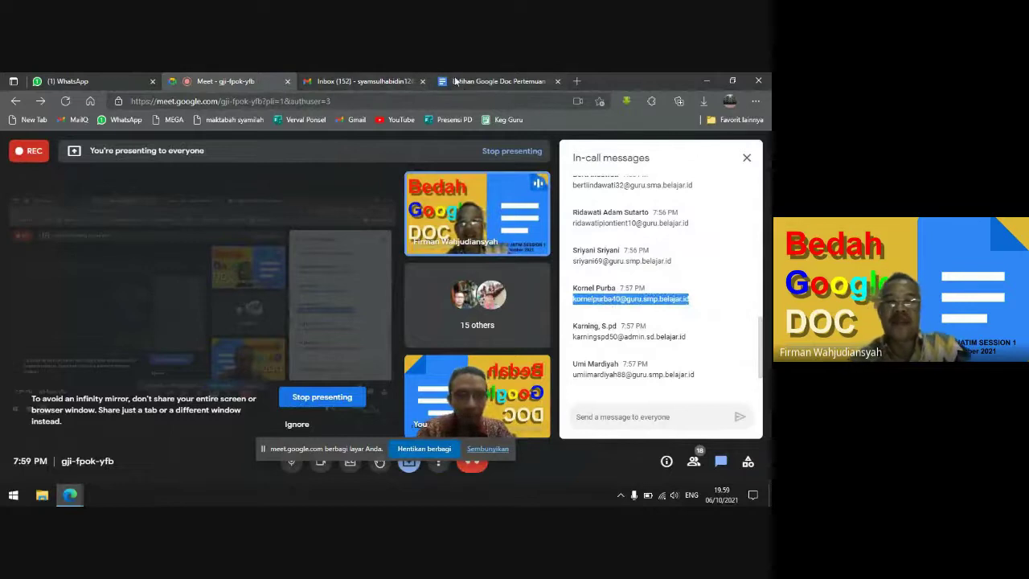
click(481, 78)
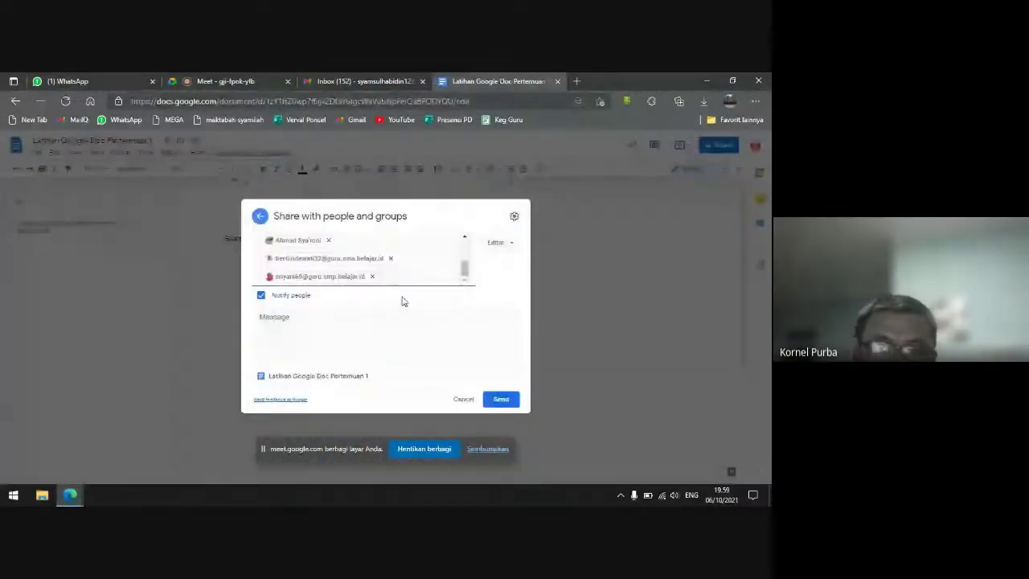
key(ctrl+v)
click(380, 305)
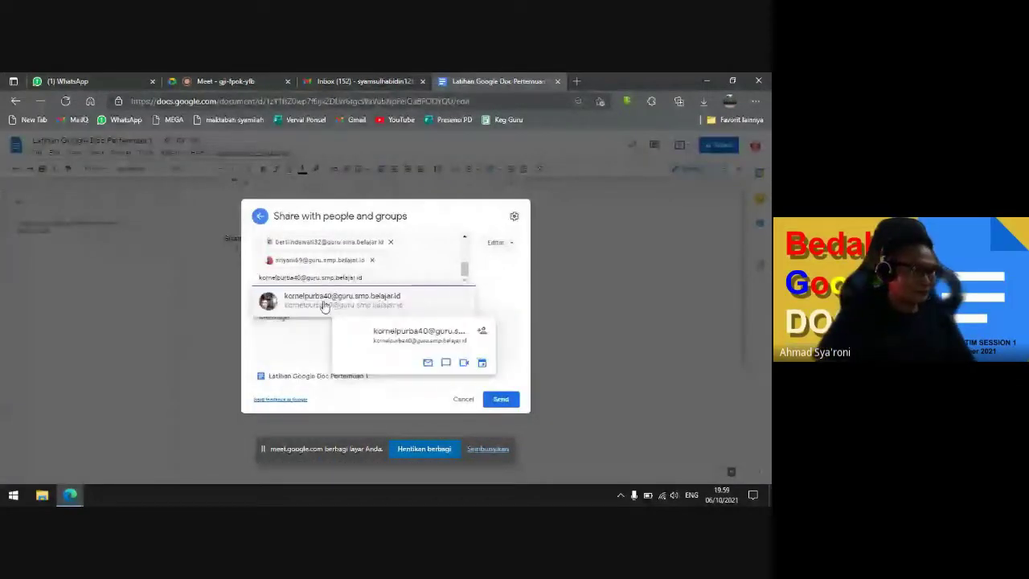
Copy the participant's admin.sd.belajar.id e-mail from the Meet chat and add it as the ninth sharing recipient in Google Docs
click(252, 79)
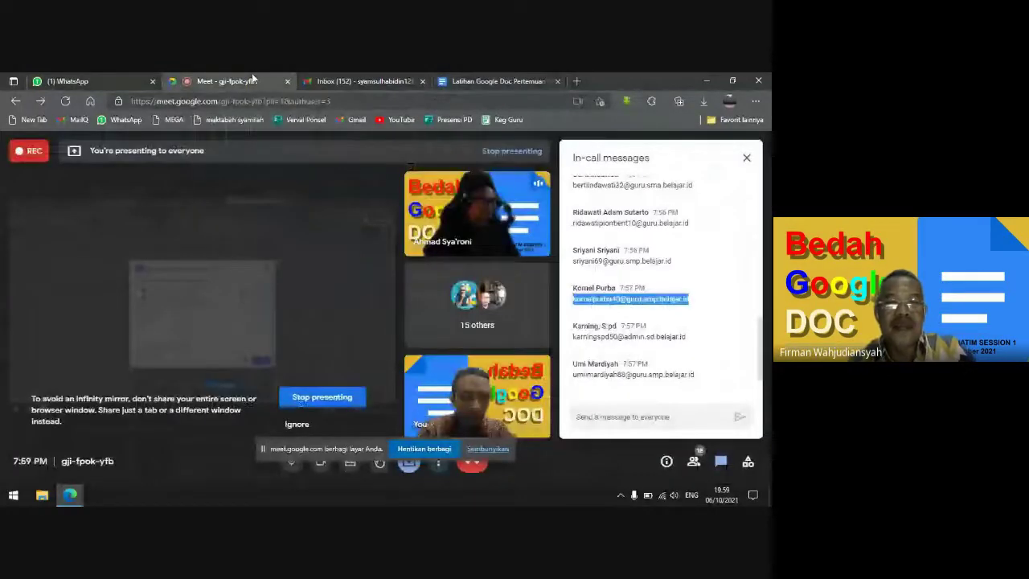
drag(573, 336, 687, 338)
key(ctrl+c)
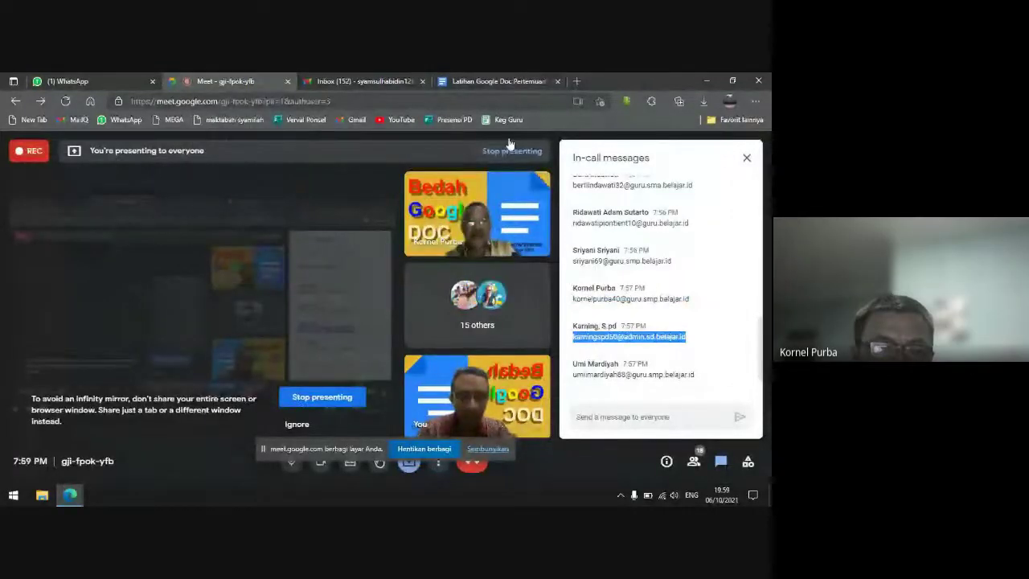
click(494, 81)
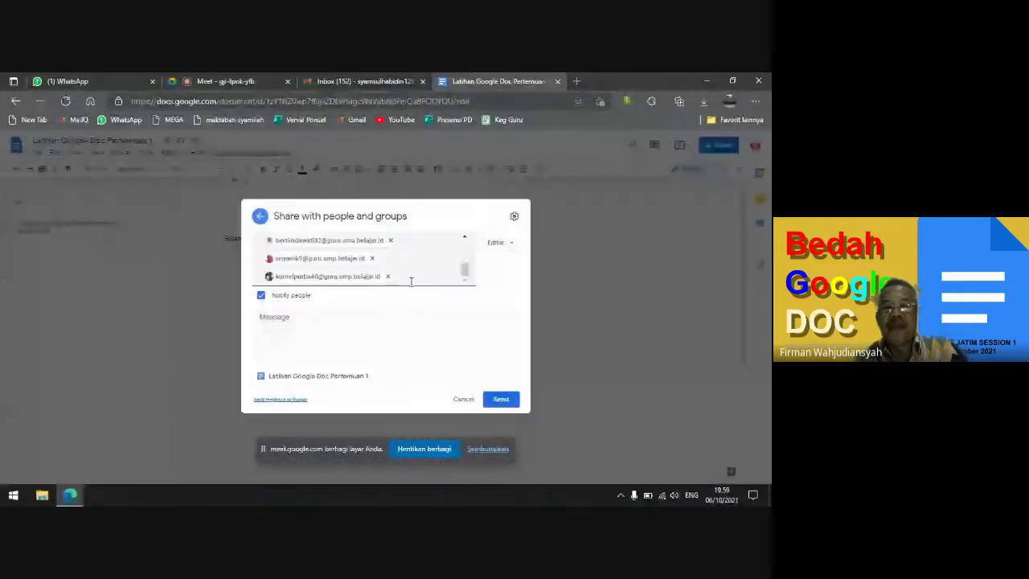
key(ctrl+v)
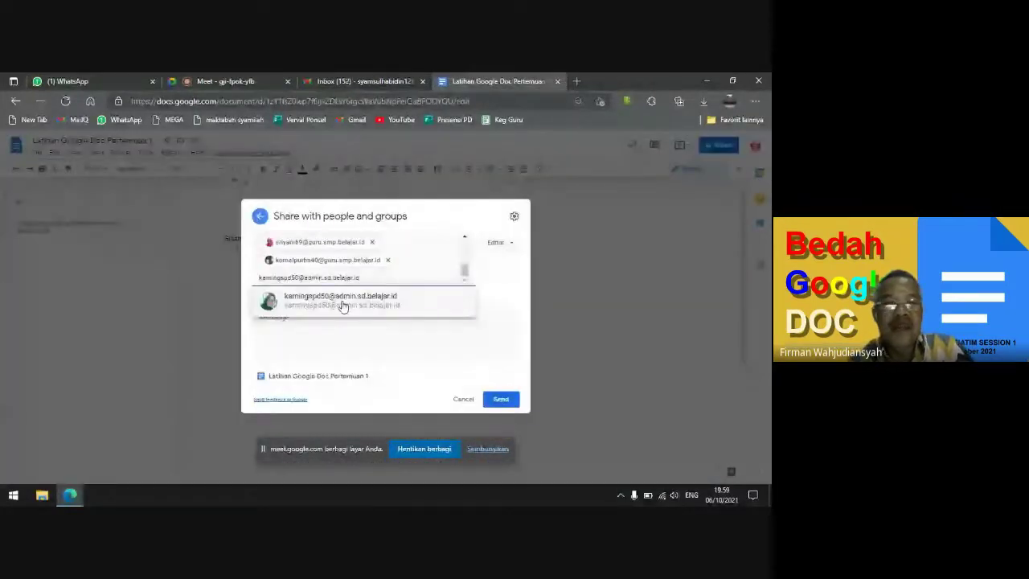
click(342, 300)
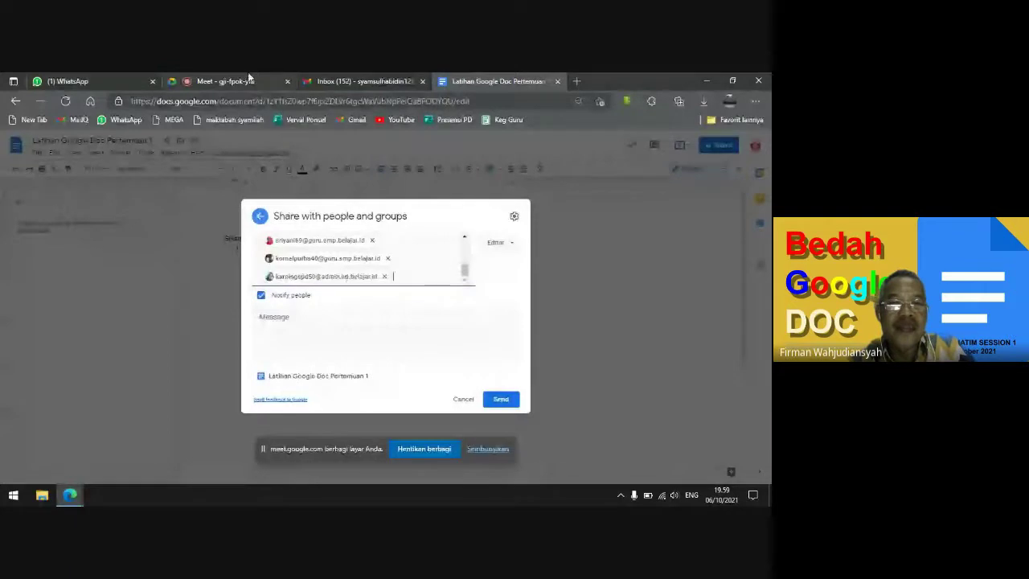
Copy the next guru.smp.belajar.id e-mail from the Meet chat, correct its spelling, and add it as the tenth sharing recipient in Google Docs
click(250, 81)
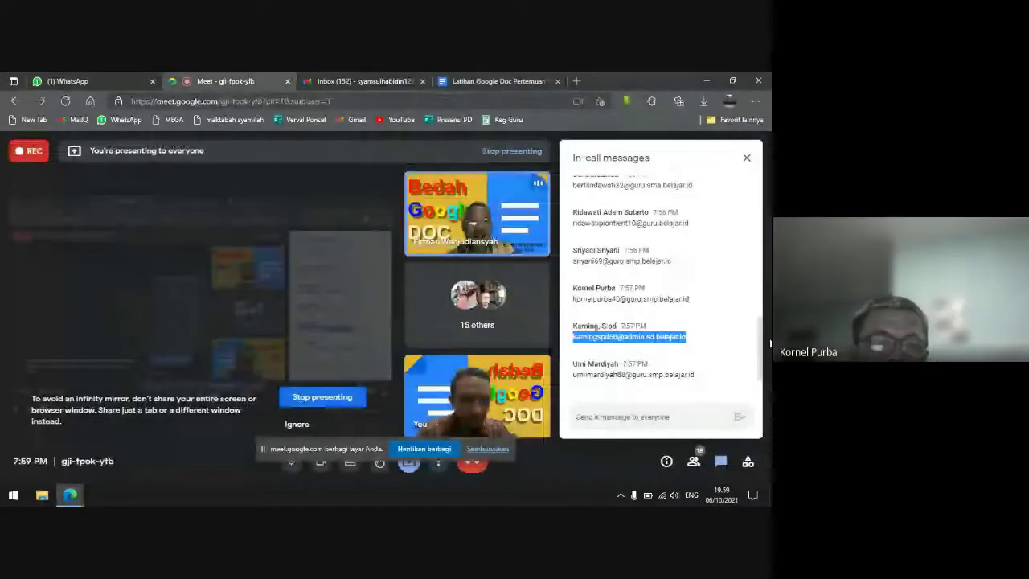
scroll(724, 338, down, 1)
drag(573, 327, 699, 333)
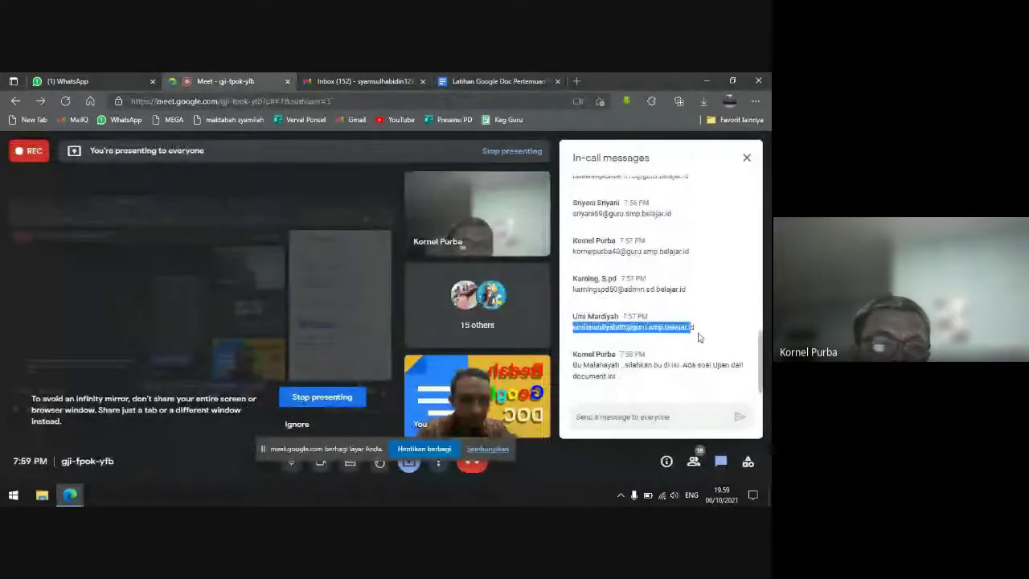
click(471, 82)
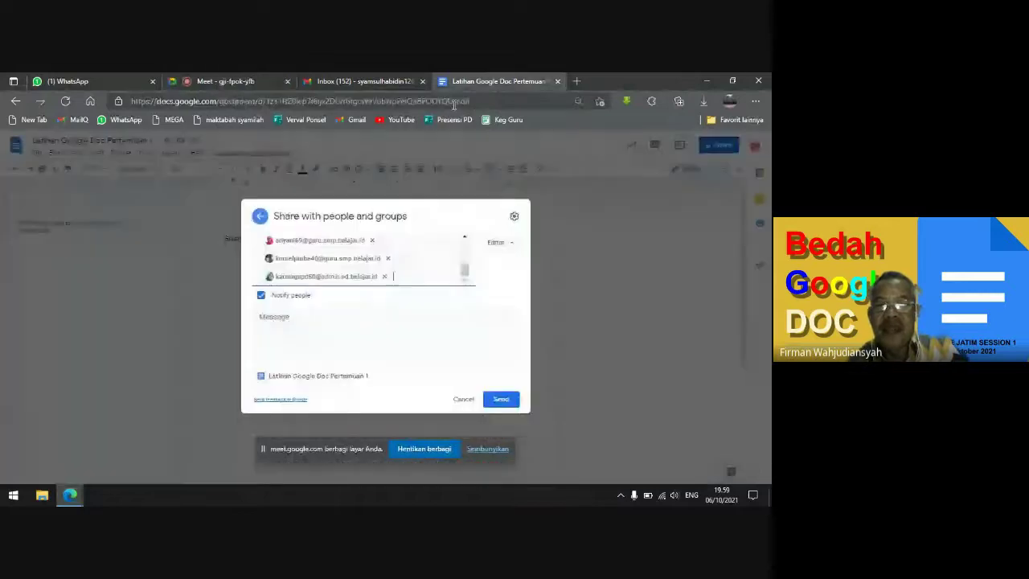
key(ctrl+v)
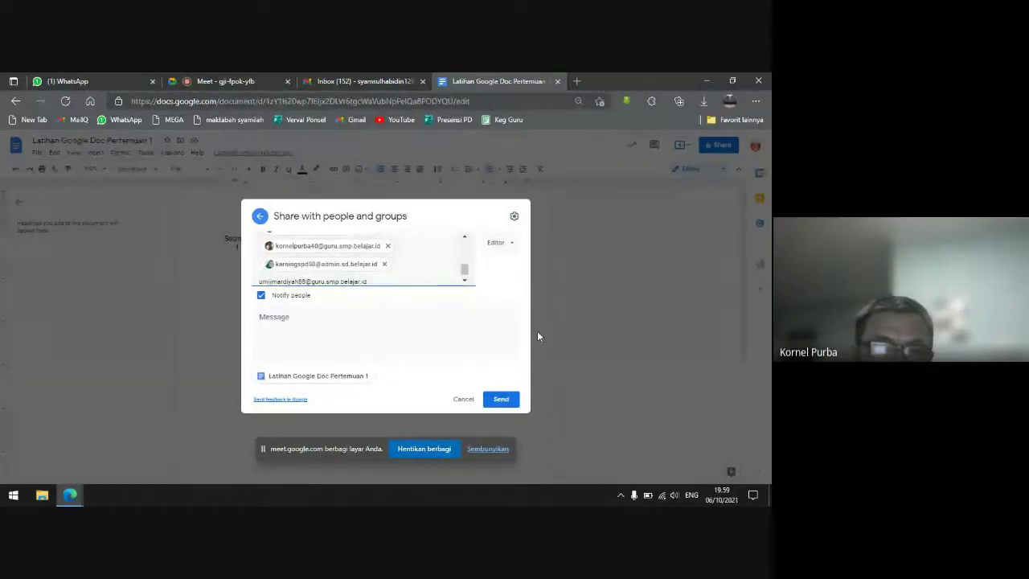
text(d)
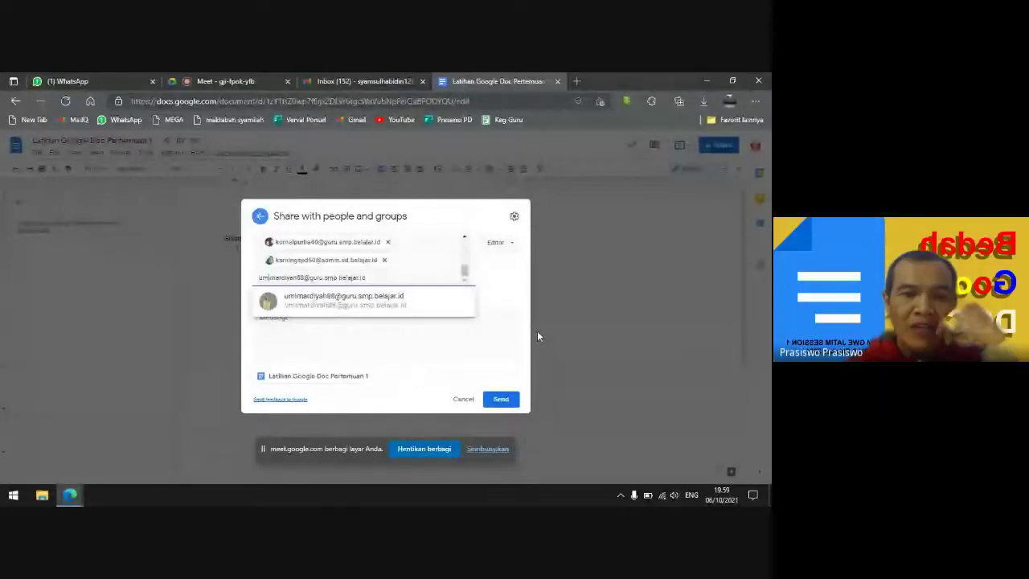
mouse_move(304, 311)
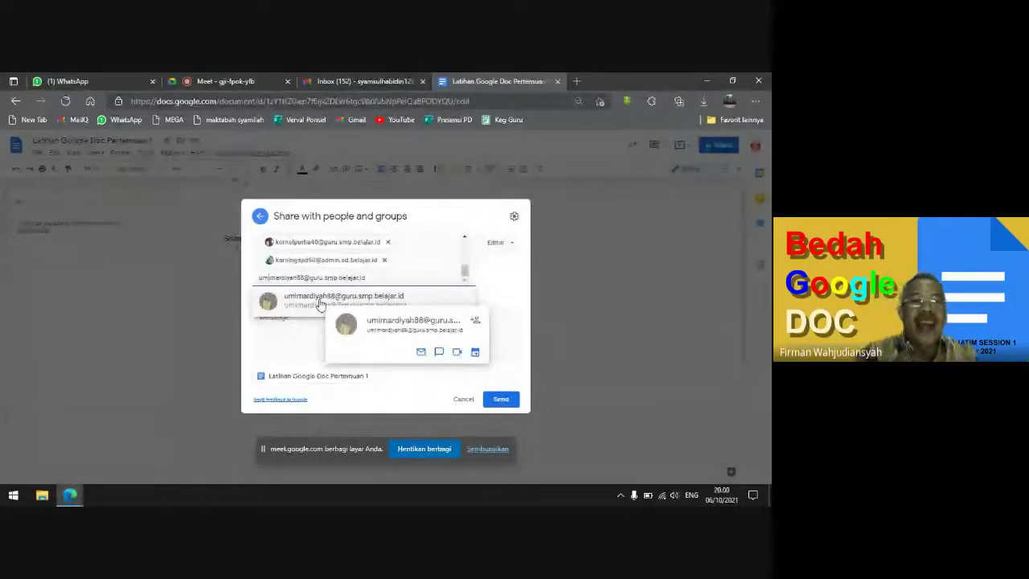
click(321, 300)
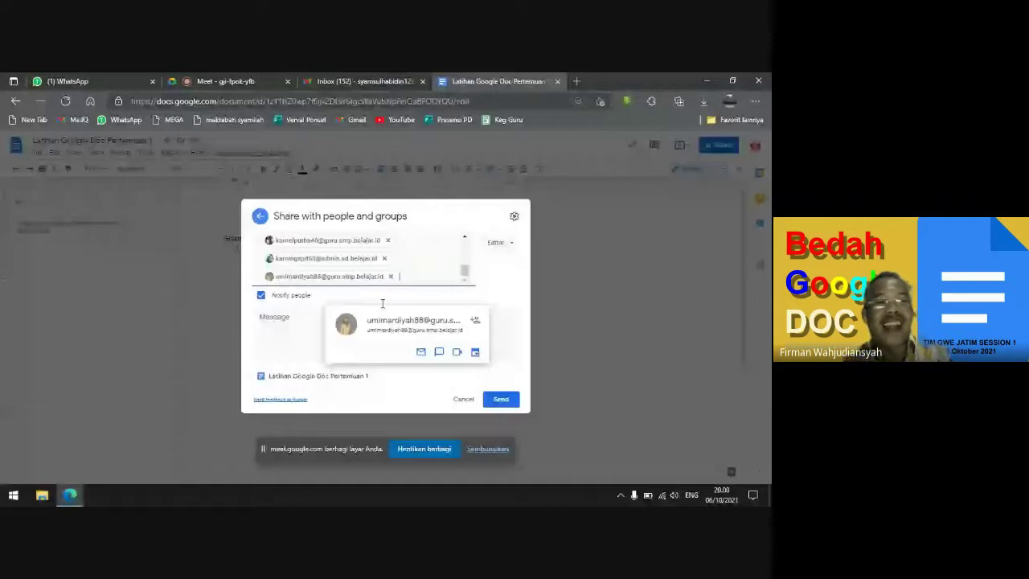
Copy the newest guru.smp.belajar.id e-mail from the Meet chat and add it as the eleventh sharing recipient in Google Docs
click(231, 81)
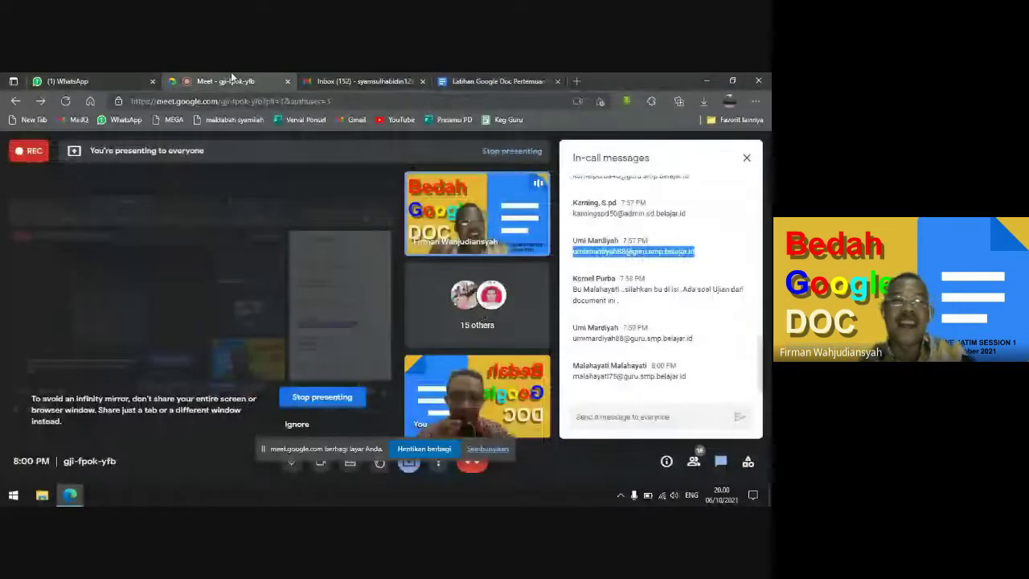
click(604, 390)
drag(604, 390, 574, 389)
key(ctrl+c)
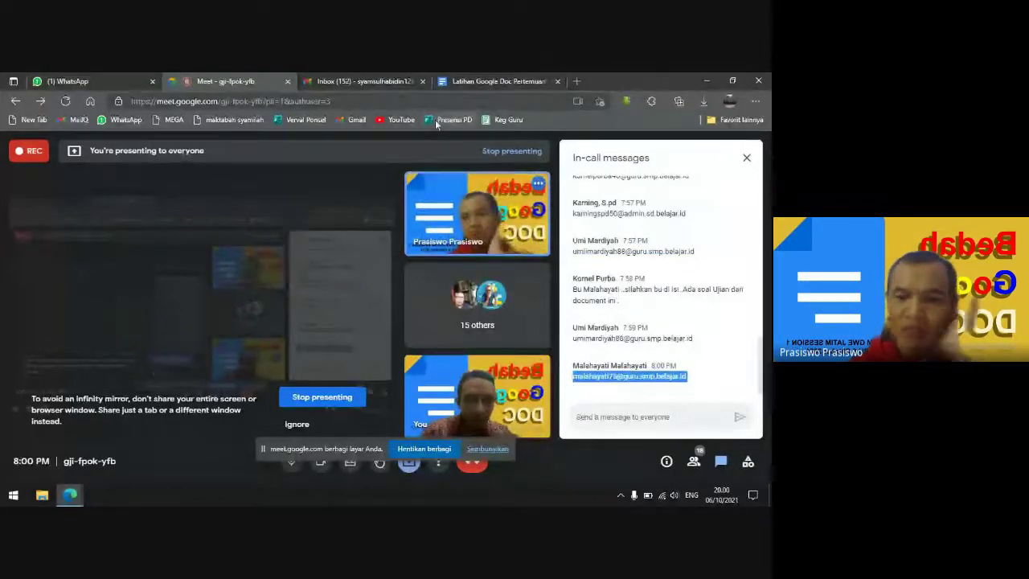
click(452, 82)
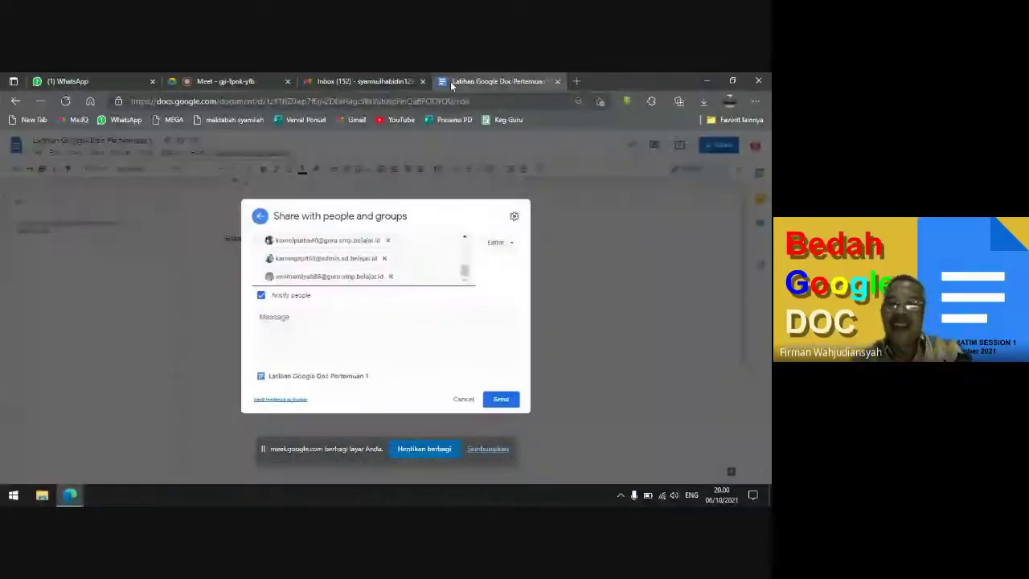
key(ctrl+v)
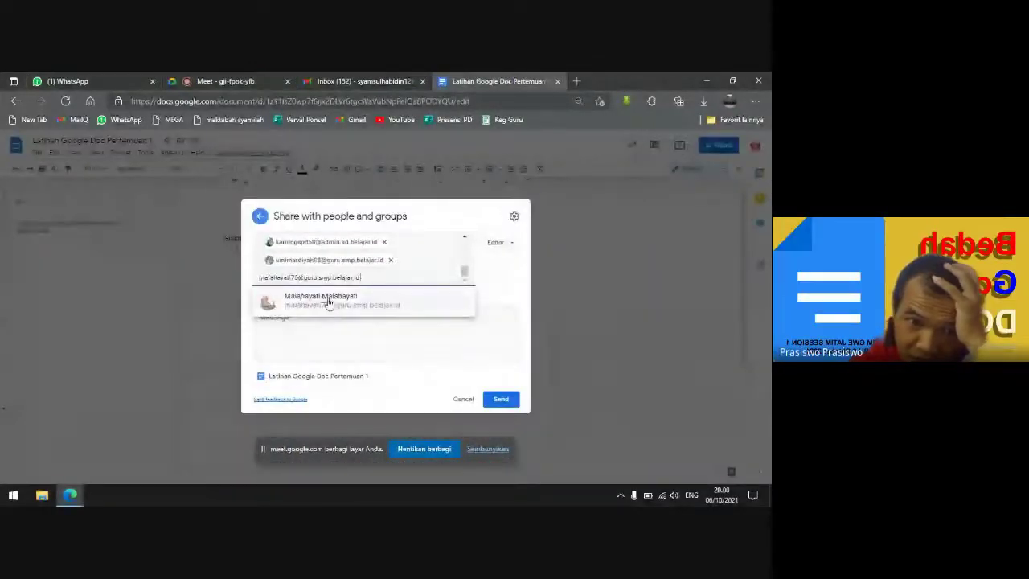
click(328, 303)
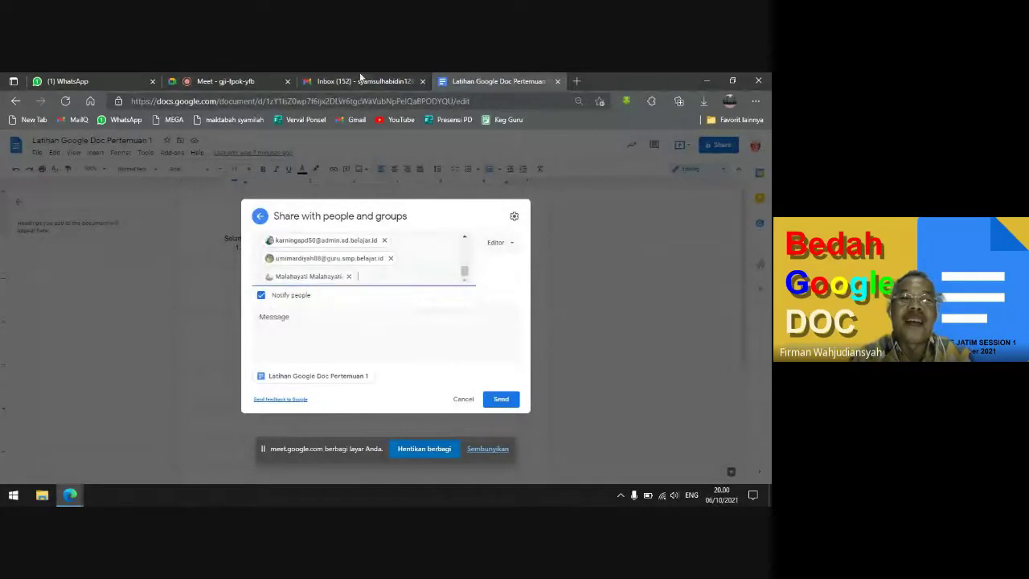
Try again to add the guru.belajar.id e-mail from the Meet chat as a Google Docs recipient, rechecking the address and deleting the unresolved entry
click(247, 78)
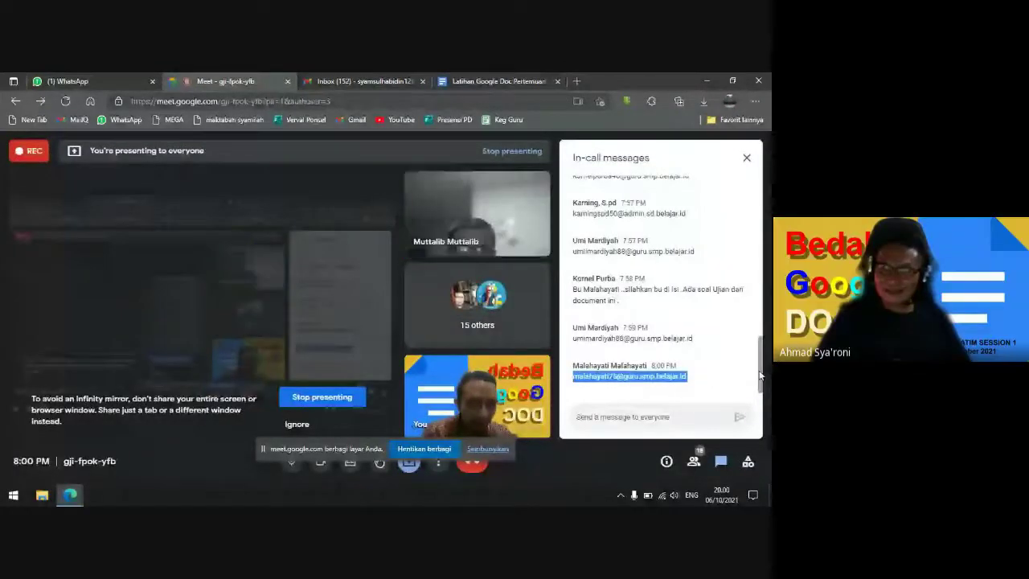
drag(760, 375, 755, 316)
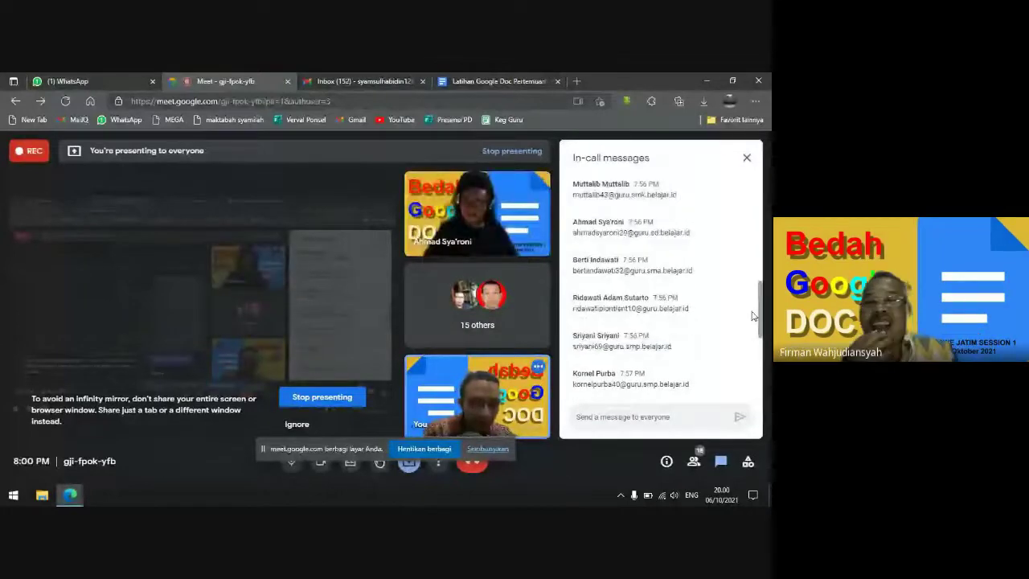
scroll(629, 319, down, 1)
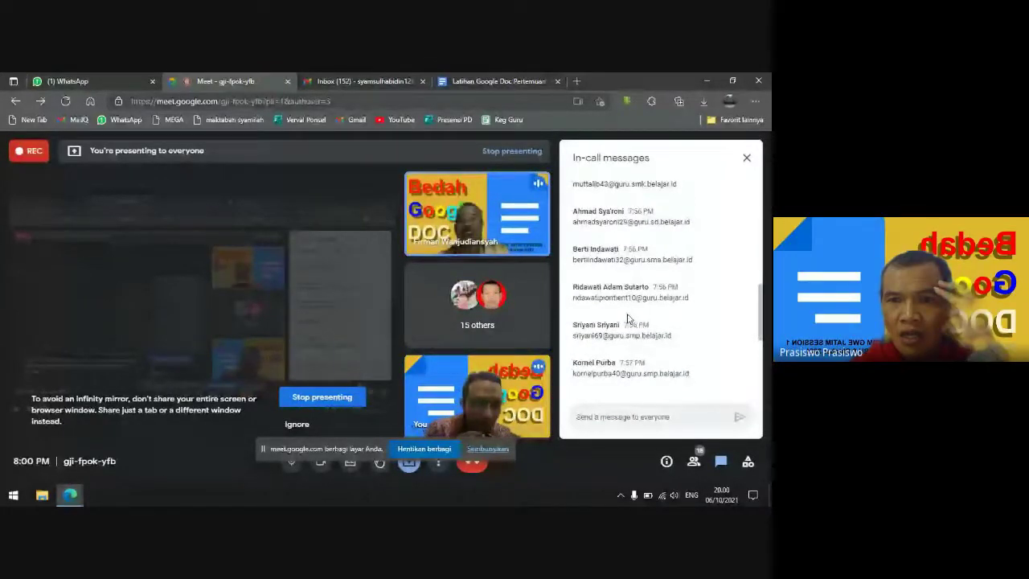
drag(572, 297, 690, 301)
key(ctrl+c)
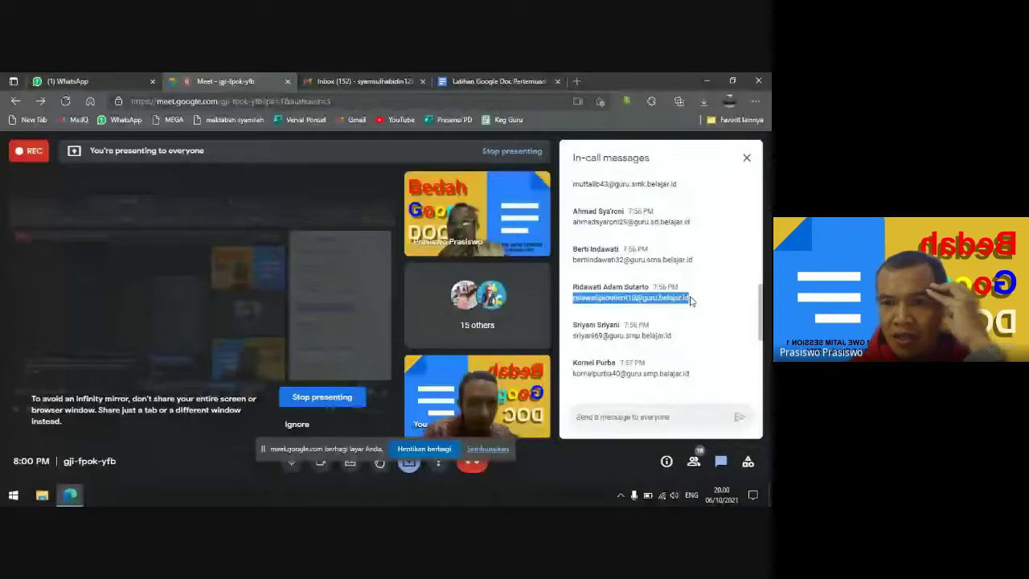
click(485, 81)
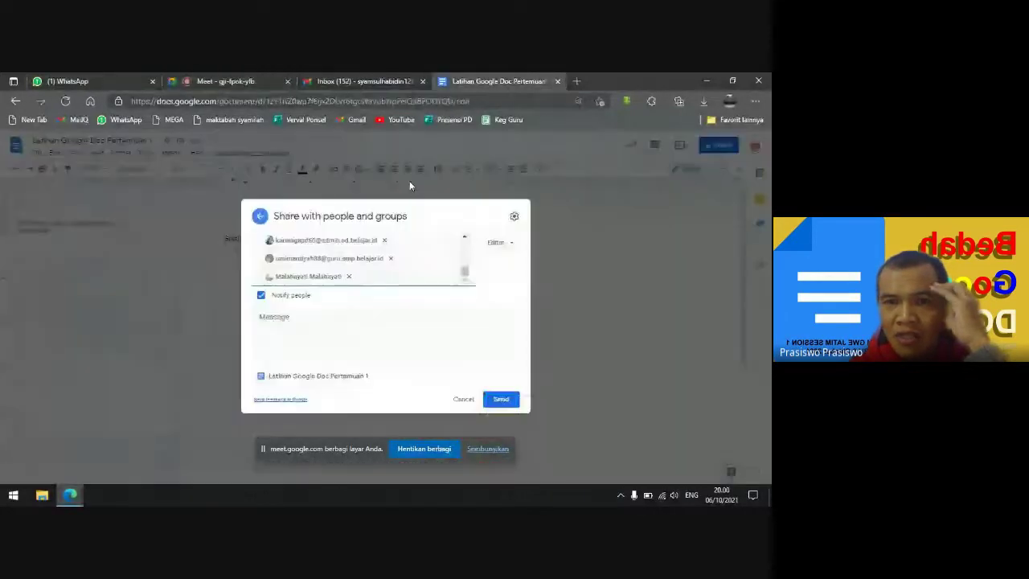
key(ctrl+v)
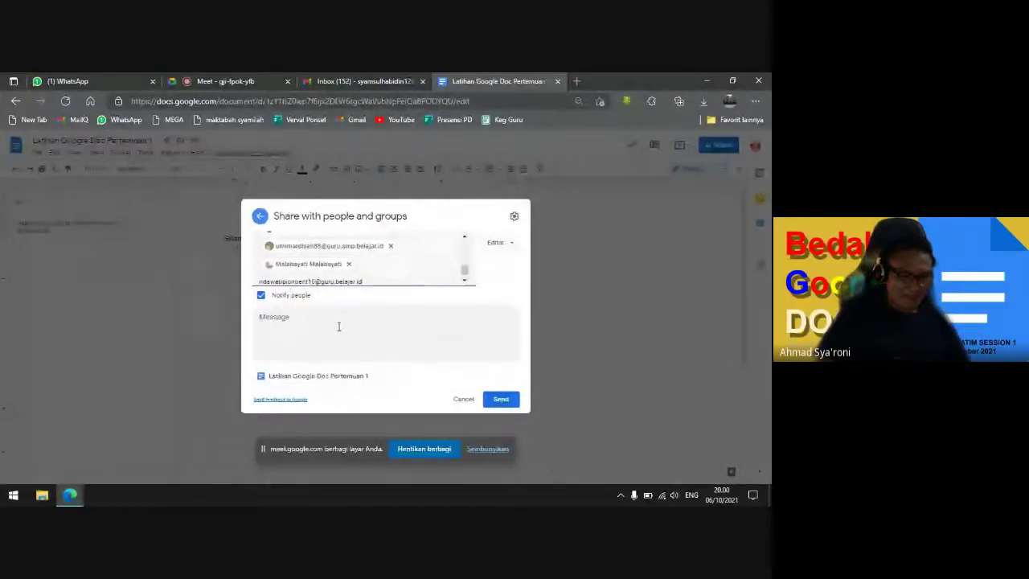
click(252, 78)
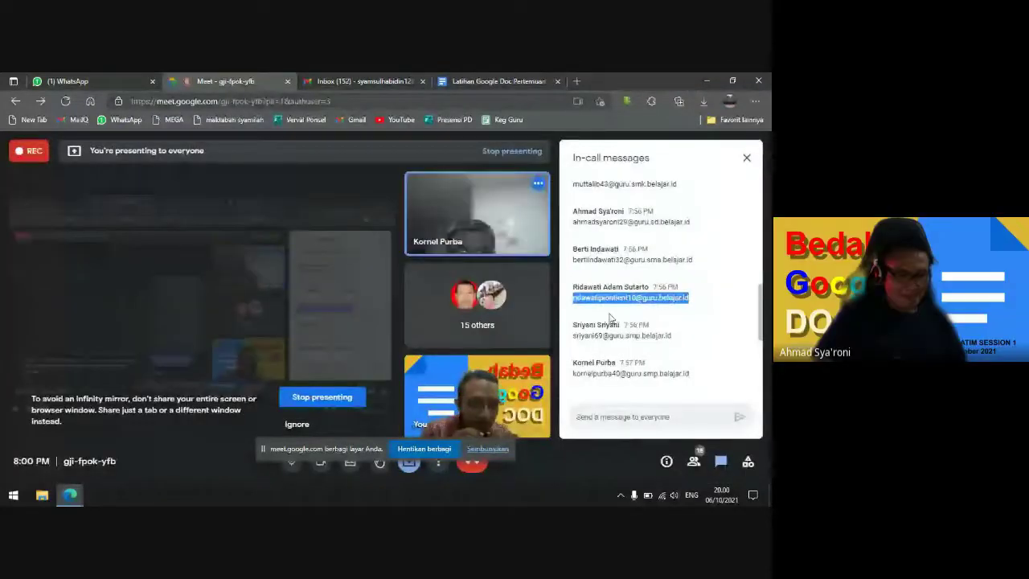
click(594, 308)
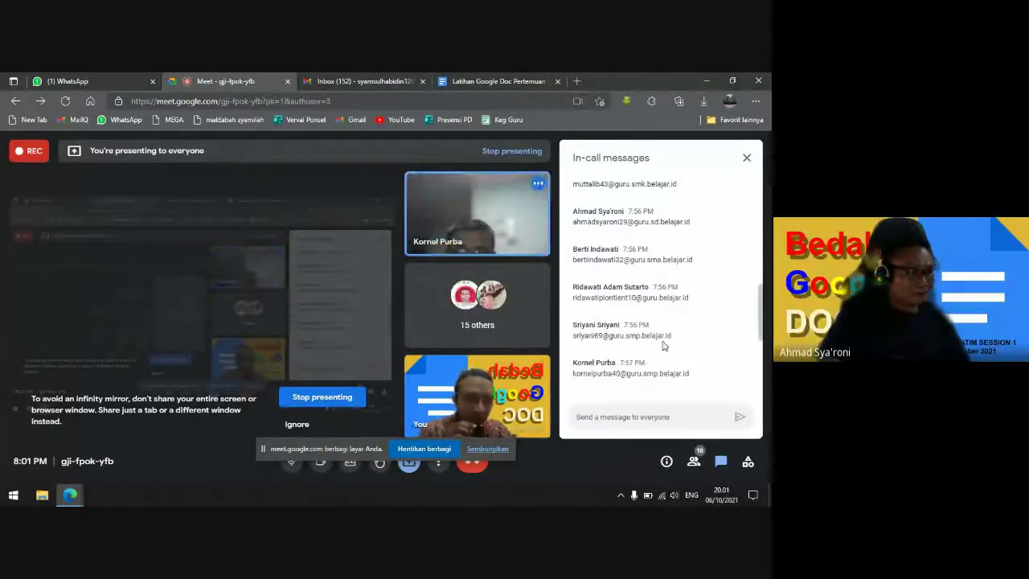
drag(761, 298, 761, 344)
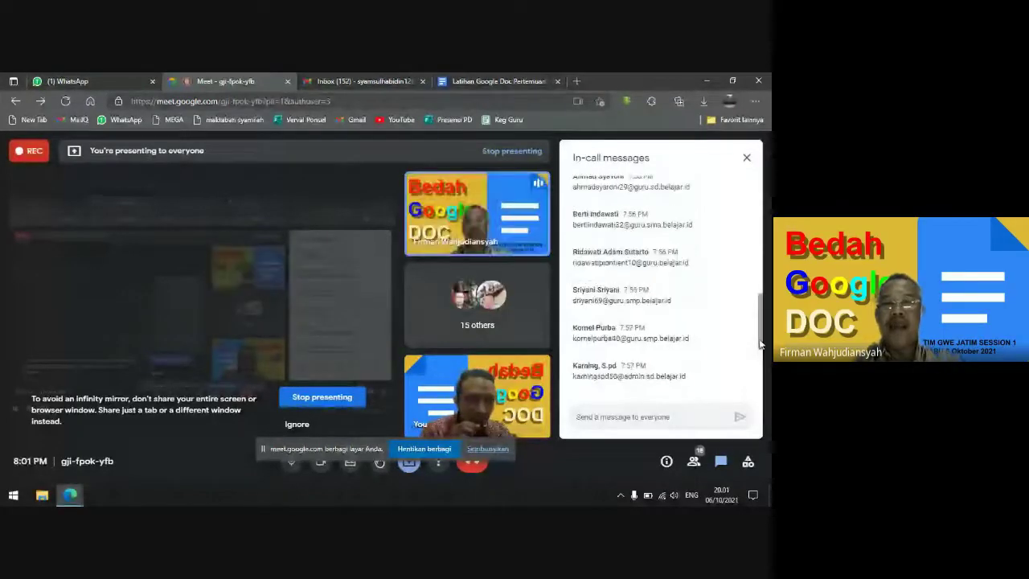
click(497, 81)
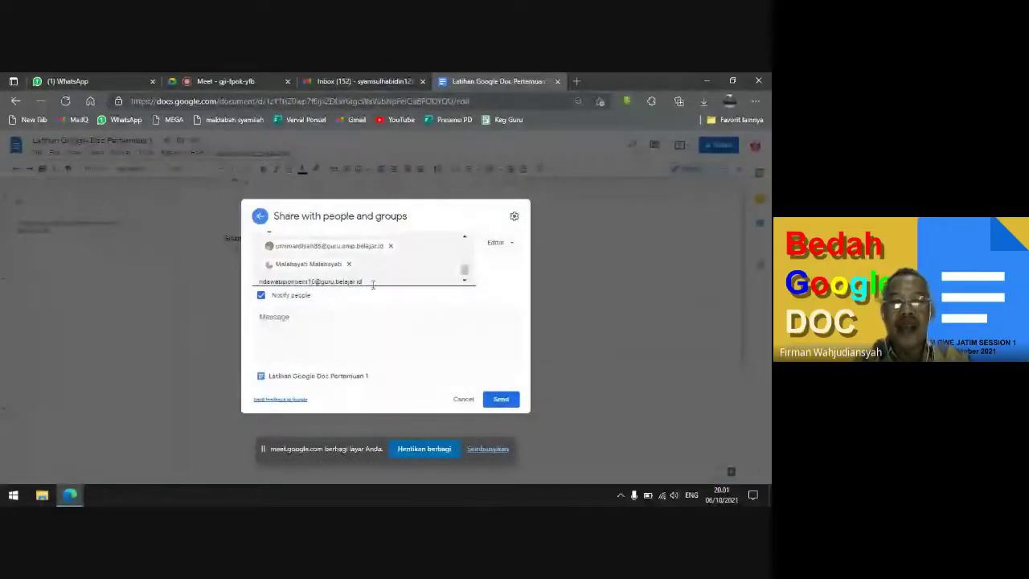
key(BackSpace)
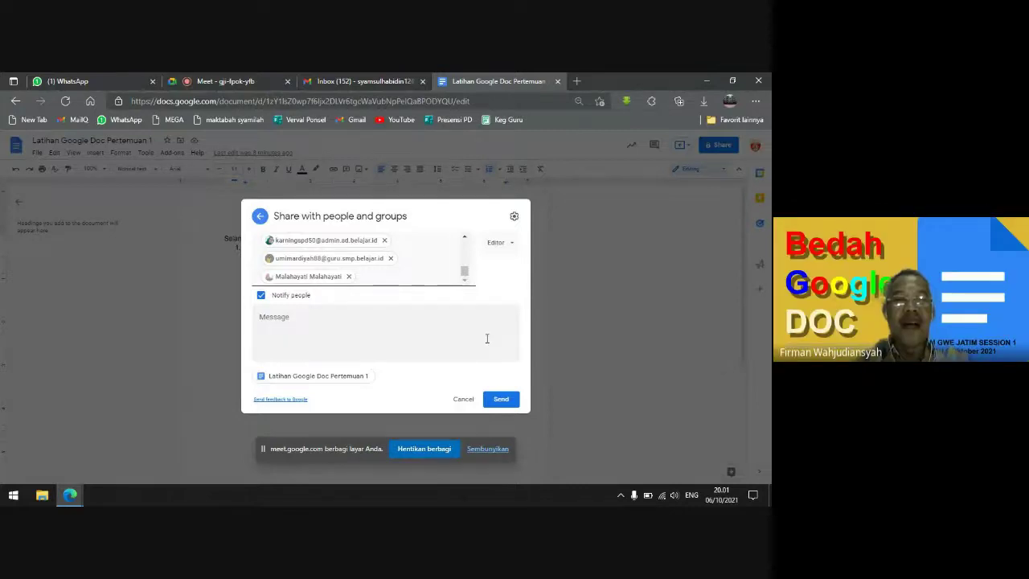
Share the document with all added recipients as Editor with notification enabled, accepting sharing outside the organization
click(498, 399)
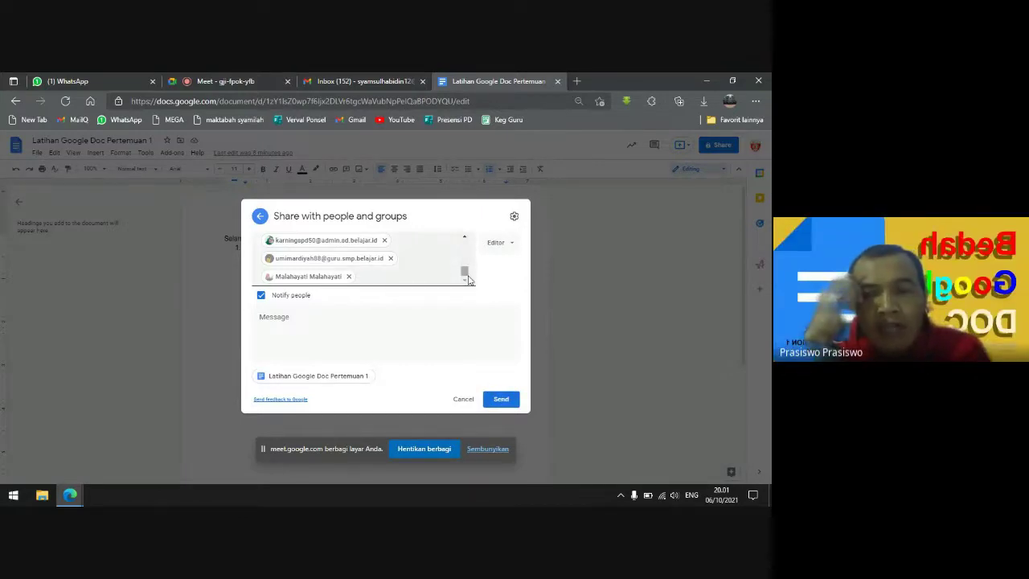
click(238, 79)
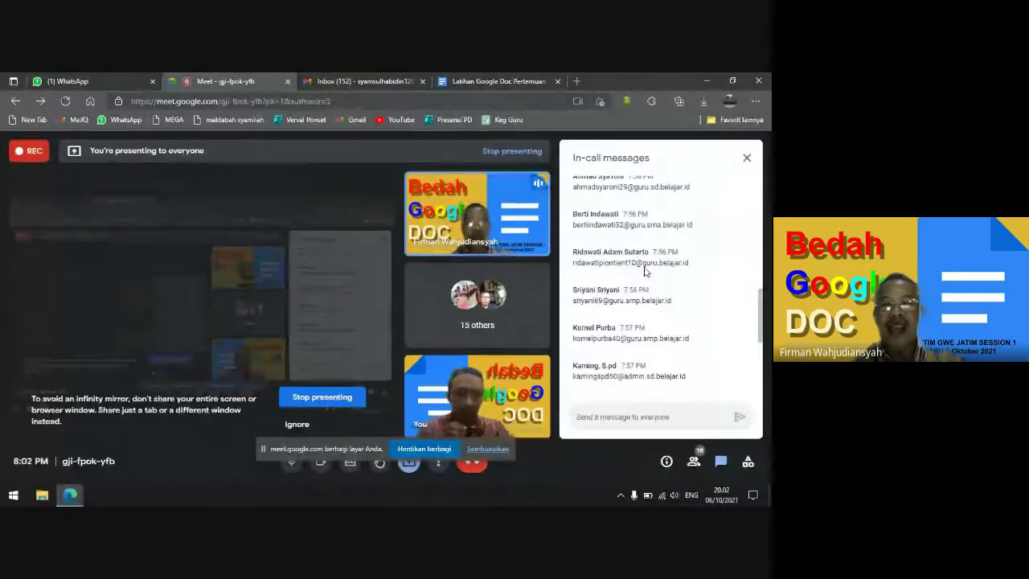
click(494, 80)
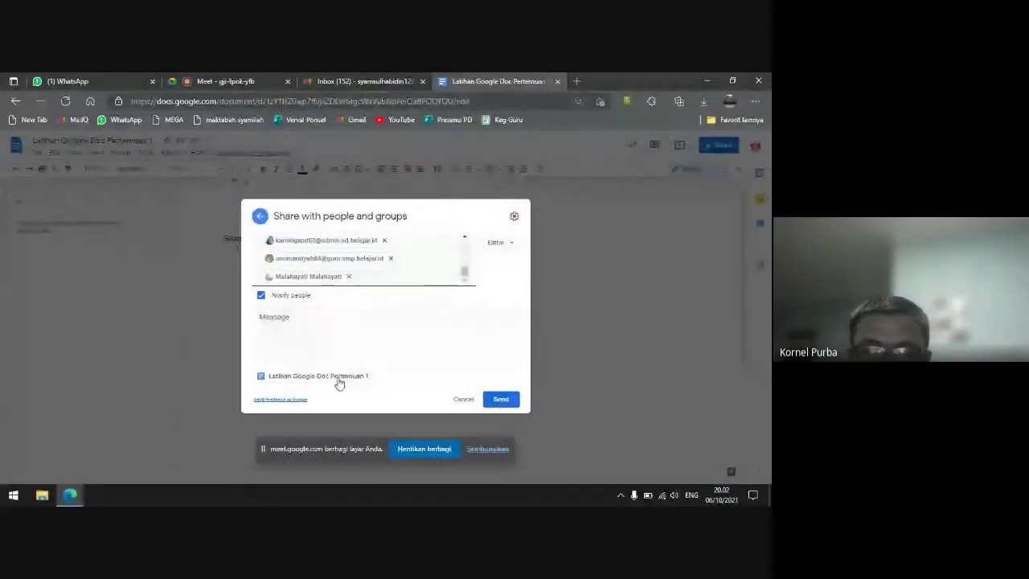
click(508, 242)
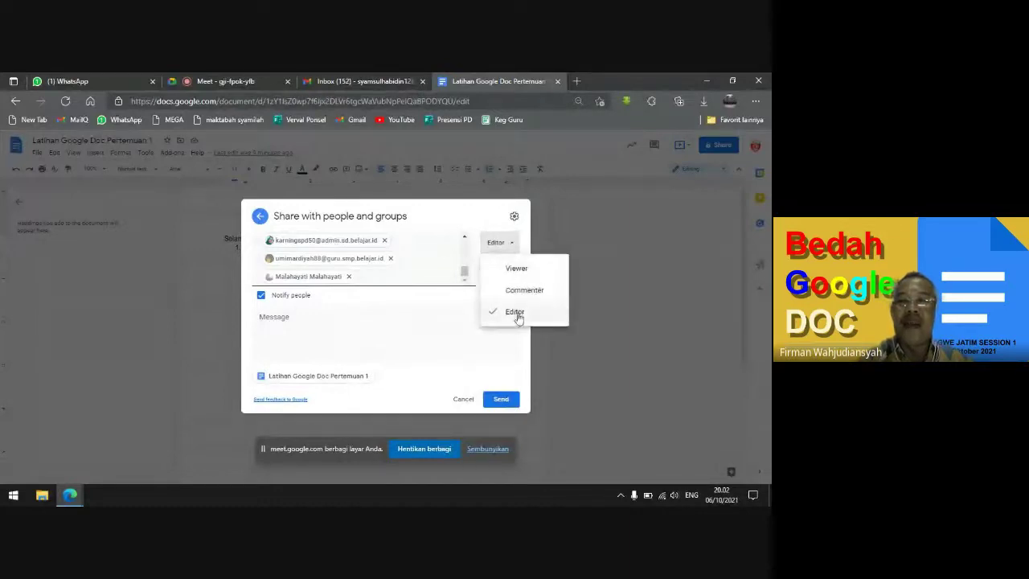
click(509, 348)
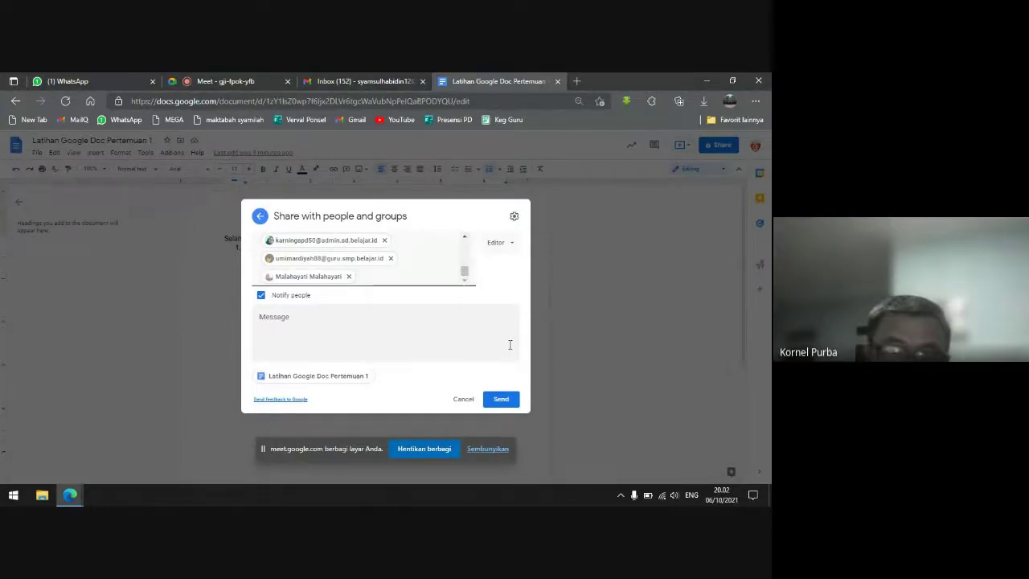
click(505, 400)
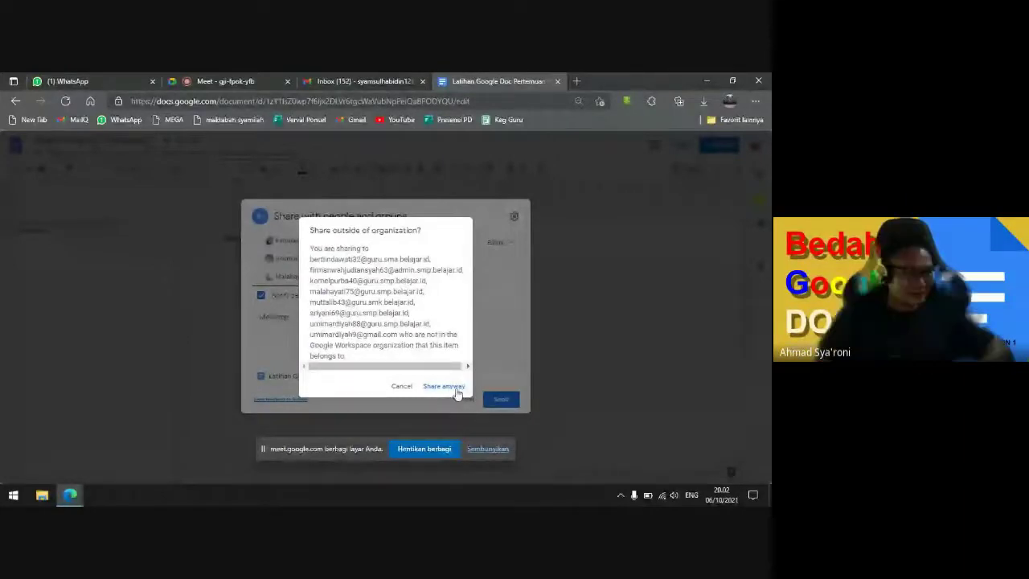
click(451, 388)
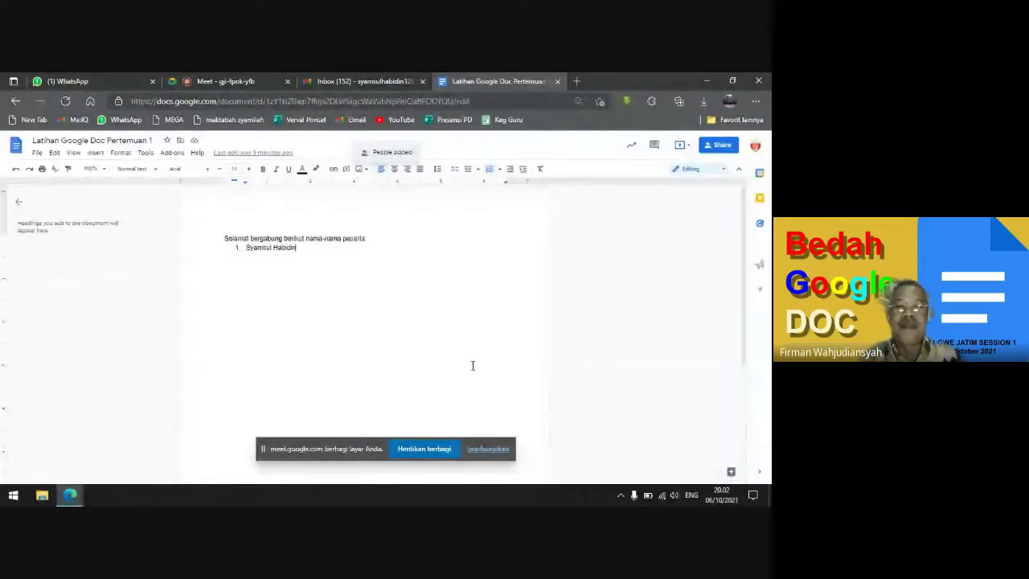
Copy the document's restricted sharing link from Google Docs and send it to everyone in the Meet chat
click(37, 152)
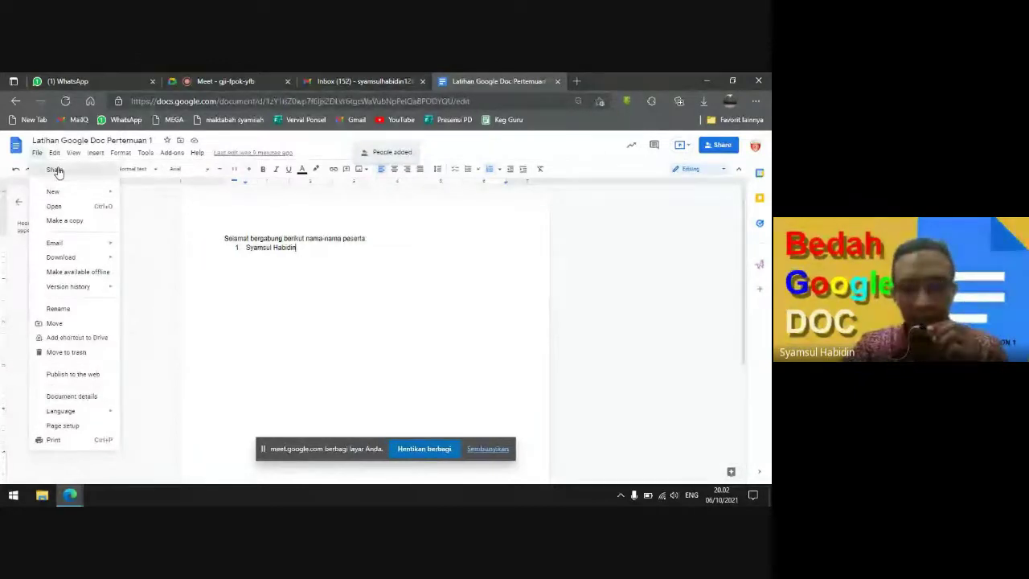
click(54, 171)
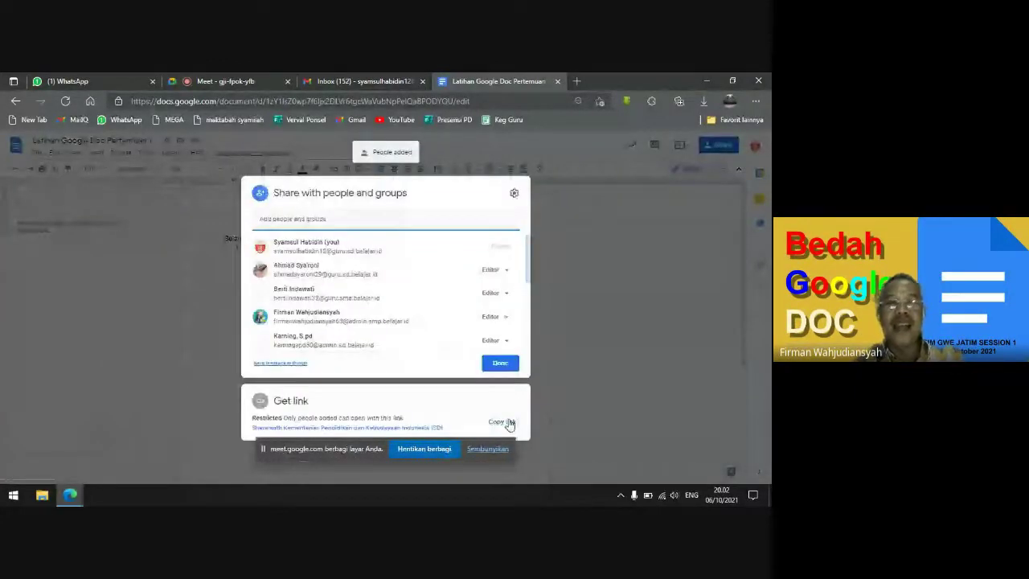
click(510, 425)
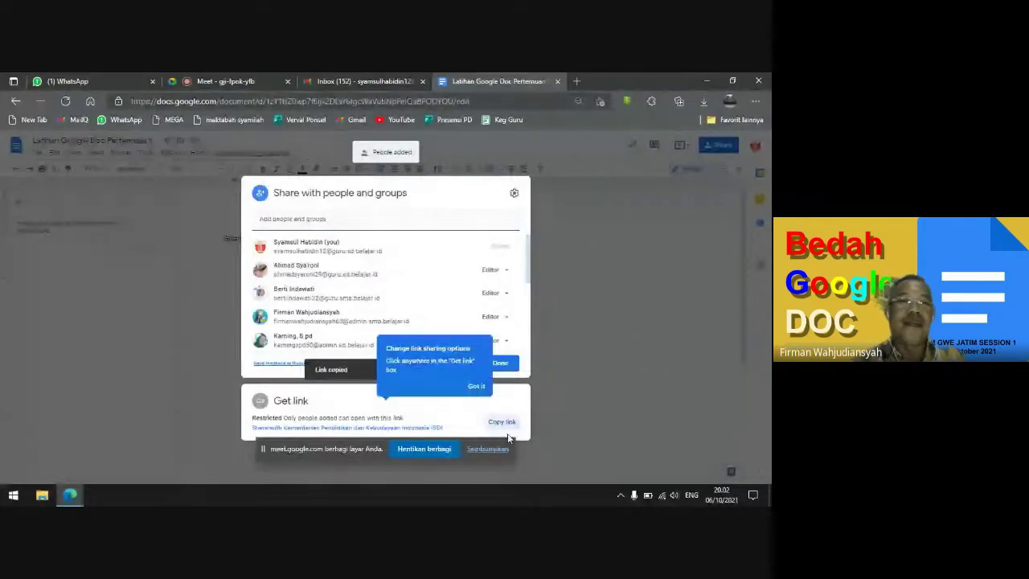
click(226, 81)
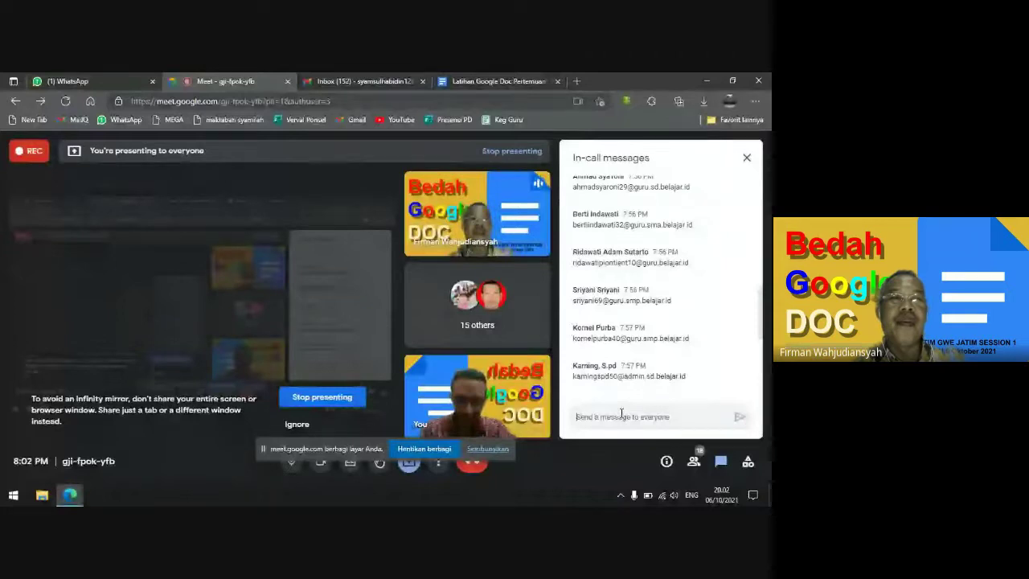
click(623, 416)
key(ctrl+v)
click(740, 411)
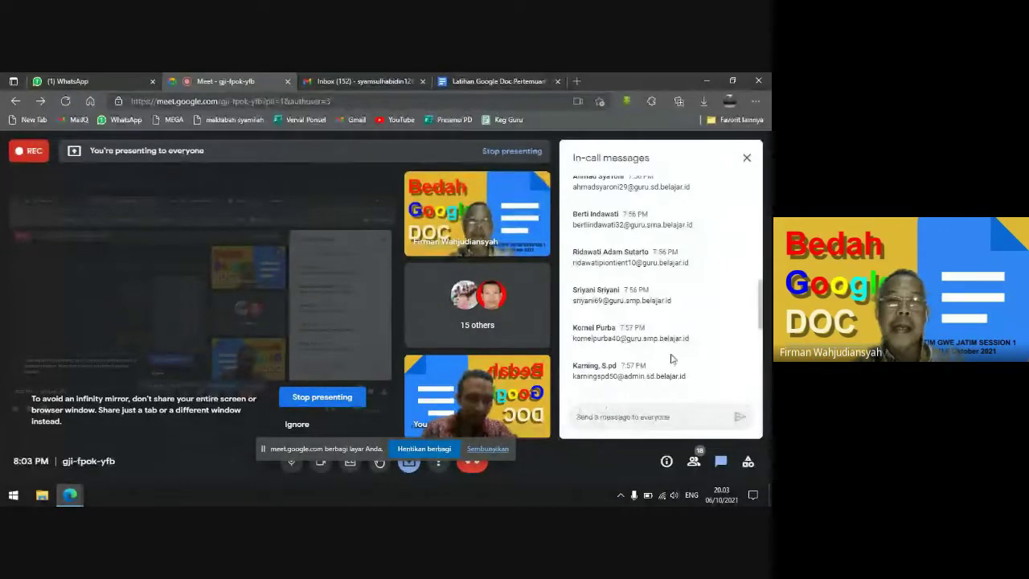
Check the newest messages in the Meet chat, return to the Google Docs document and close its sharing dialog
scroll(674, 365, down, 1)
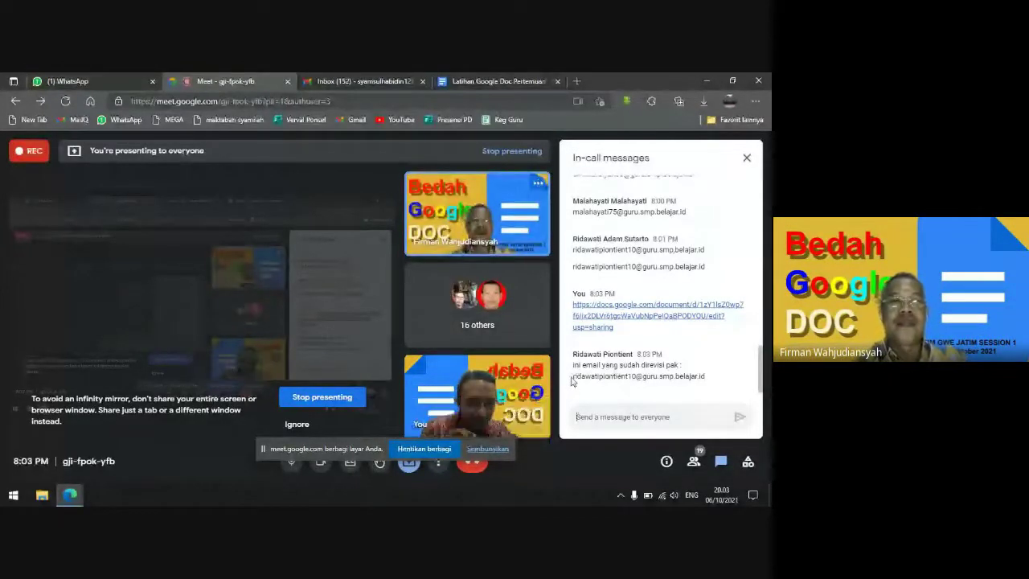
drag(572, 363, 580, 377)
click(718, 393)
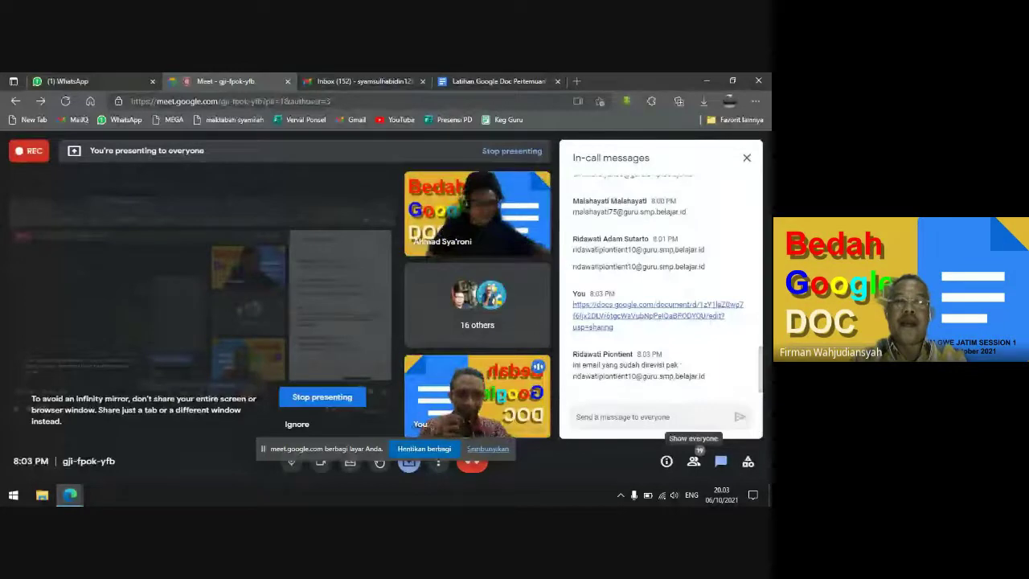
click(493, 75)
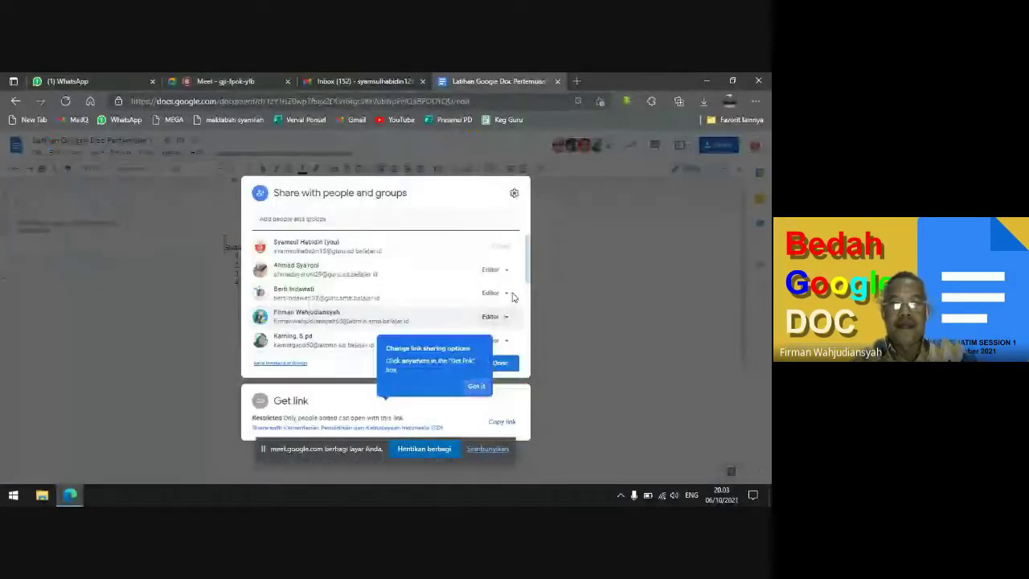
click(500, 363)
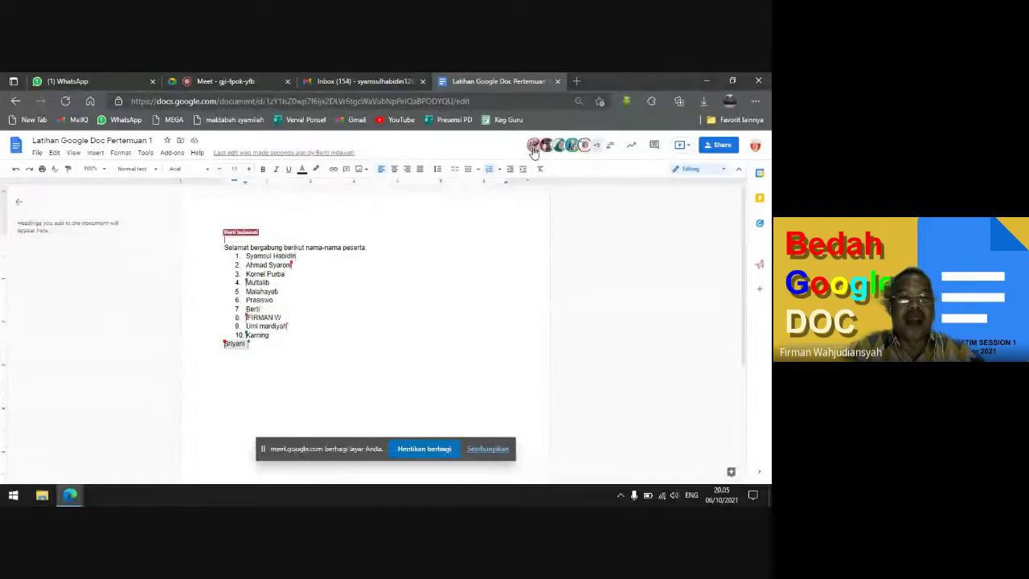
Switch to the Meet chat to reread the recent messages about document access, and return to the Google Docs document
mouse_move(563, 146)
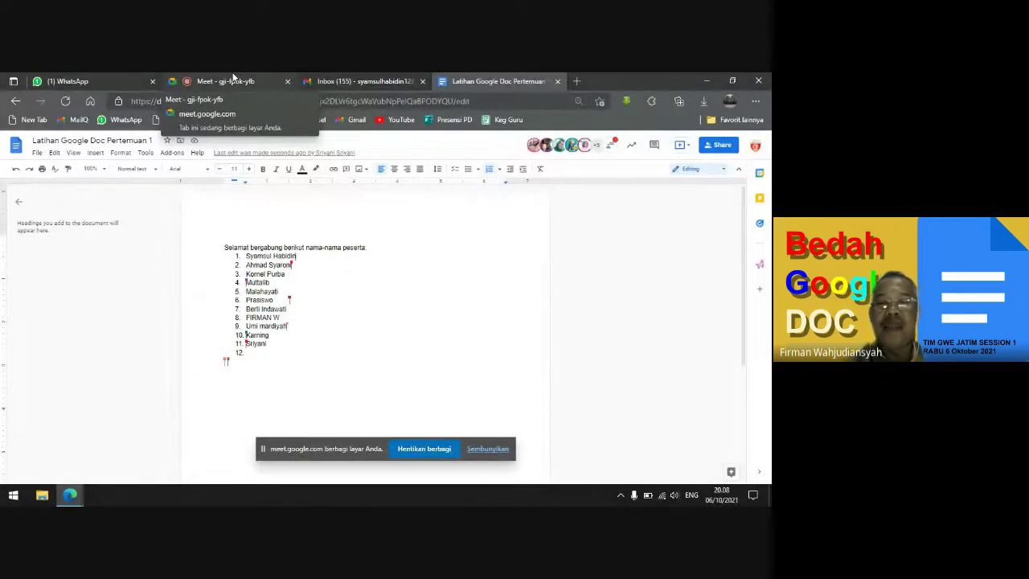
click(233, 79)
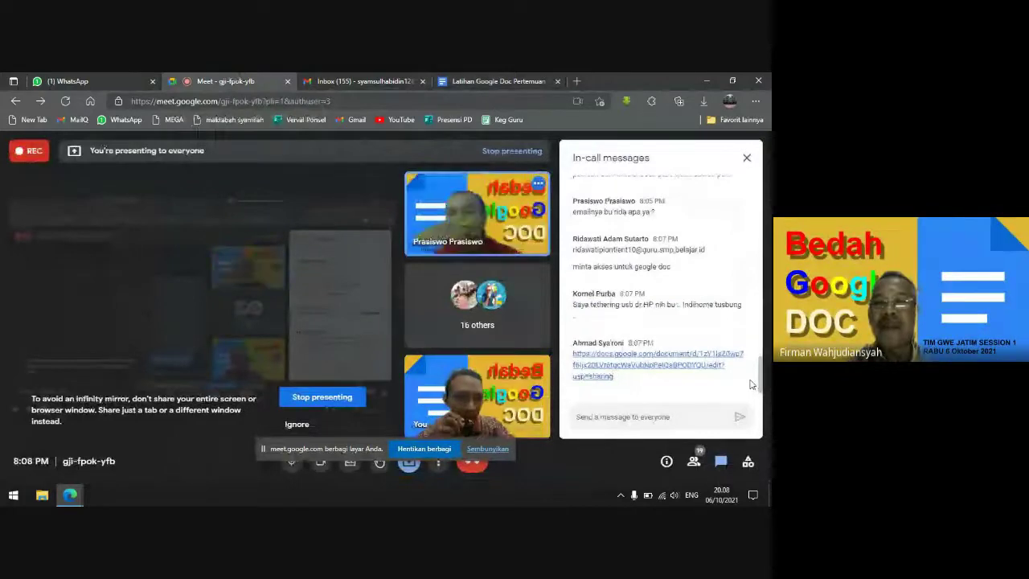
drag(759, 385, 759, 349)
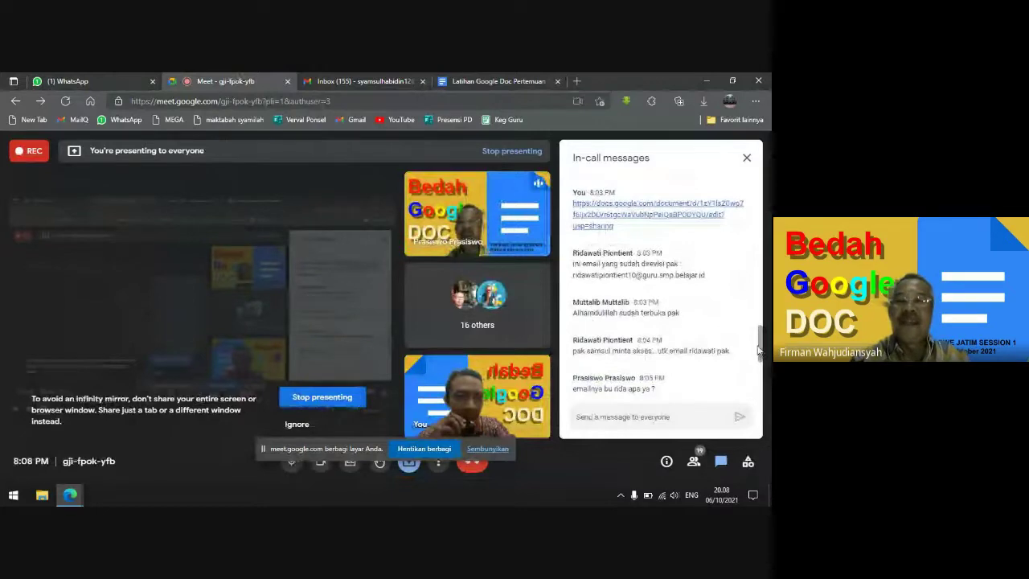
scroll(637, 218, up, 1)
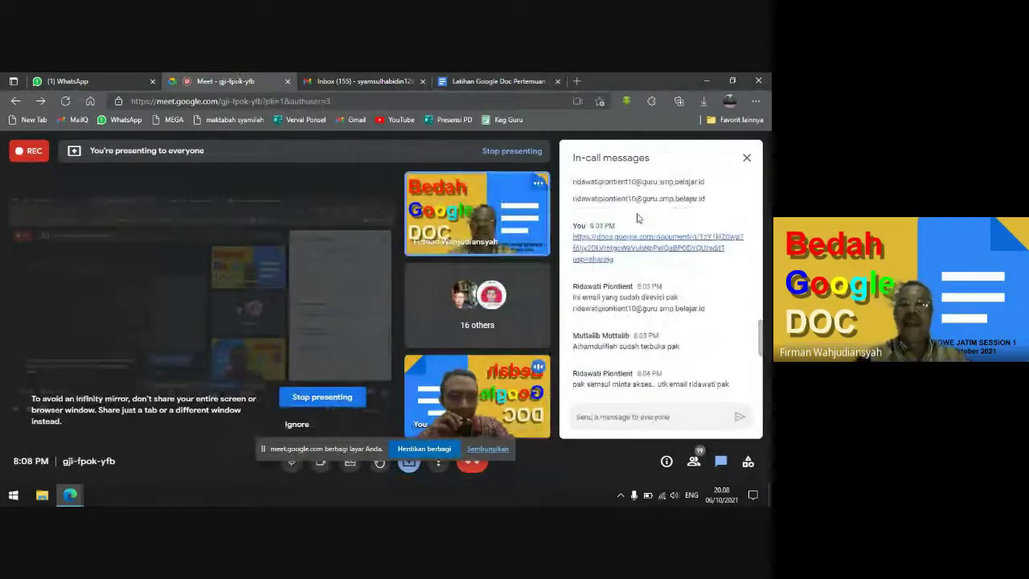
scroll(638, 218, down, 10)
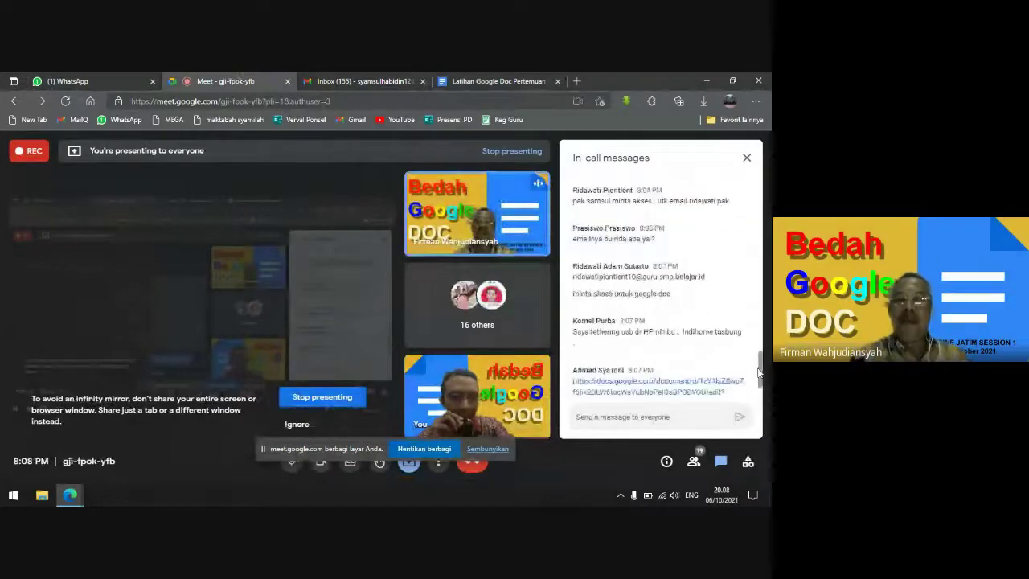
click(468, 81)
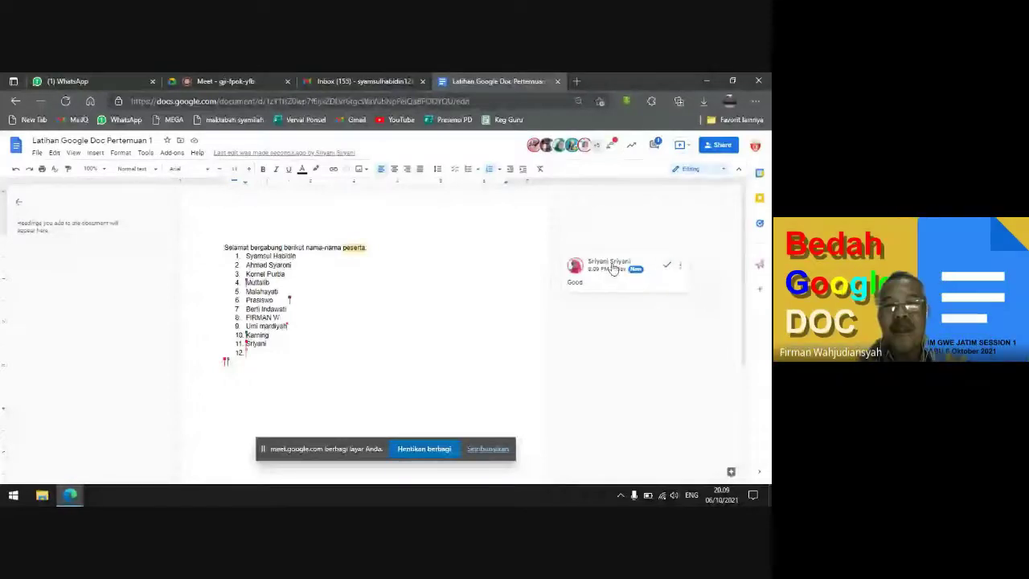
mouse_move(612, 268)
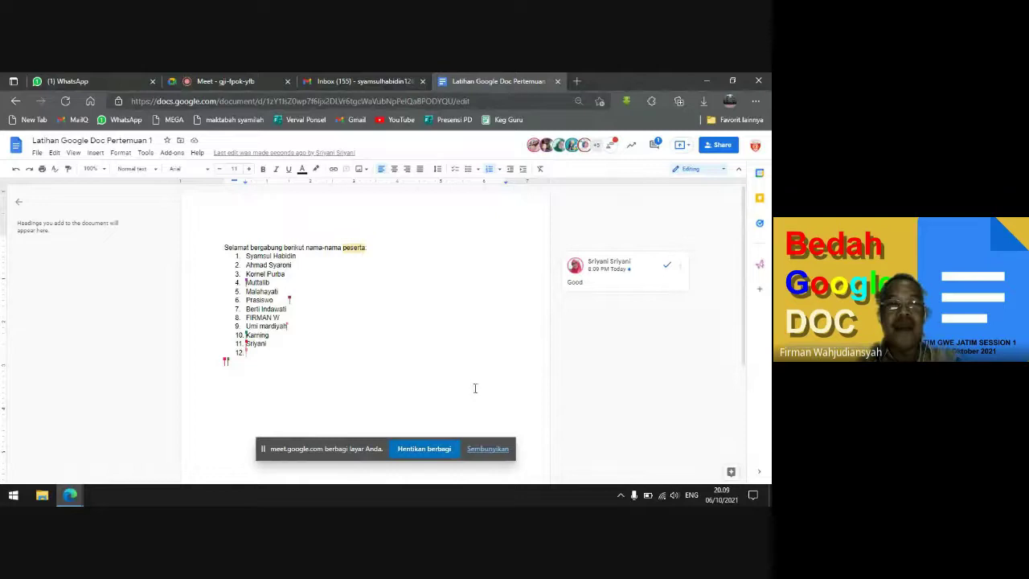
Review the people the document is shared with and the permission settings for editors, viewers and commenters
click(37, 153)
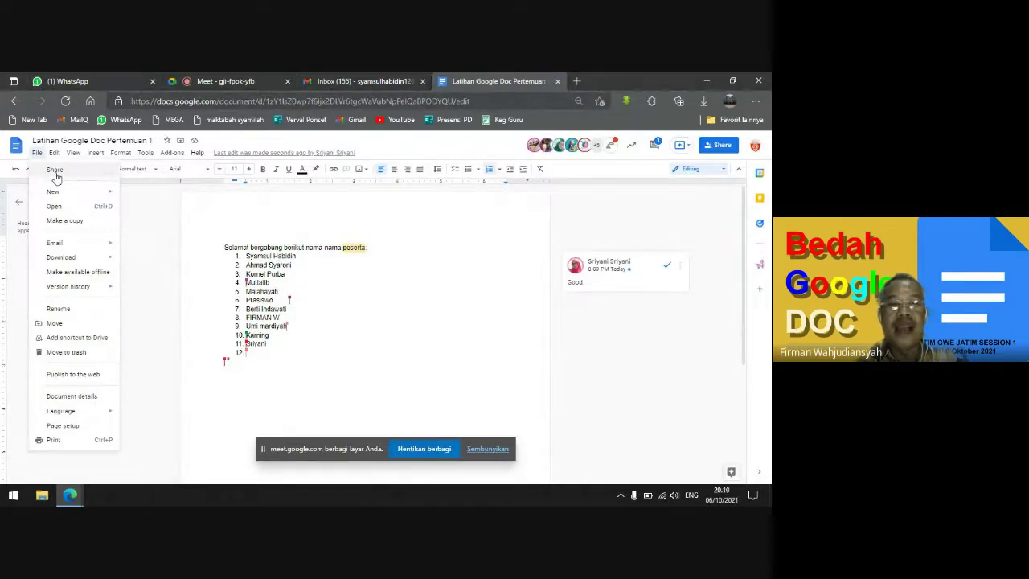
click(55, 172)
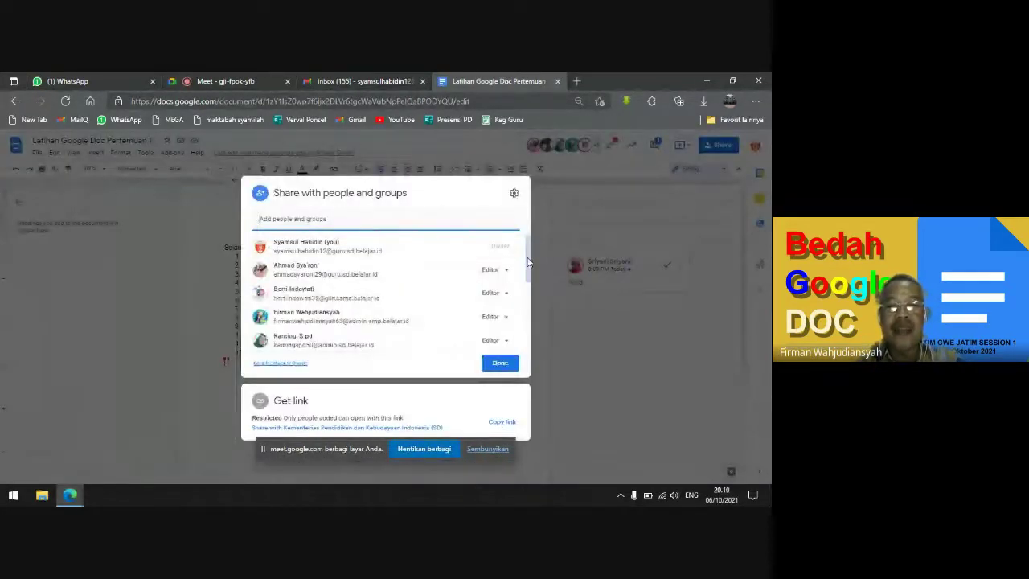
drag(532, 250, 527, 300)
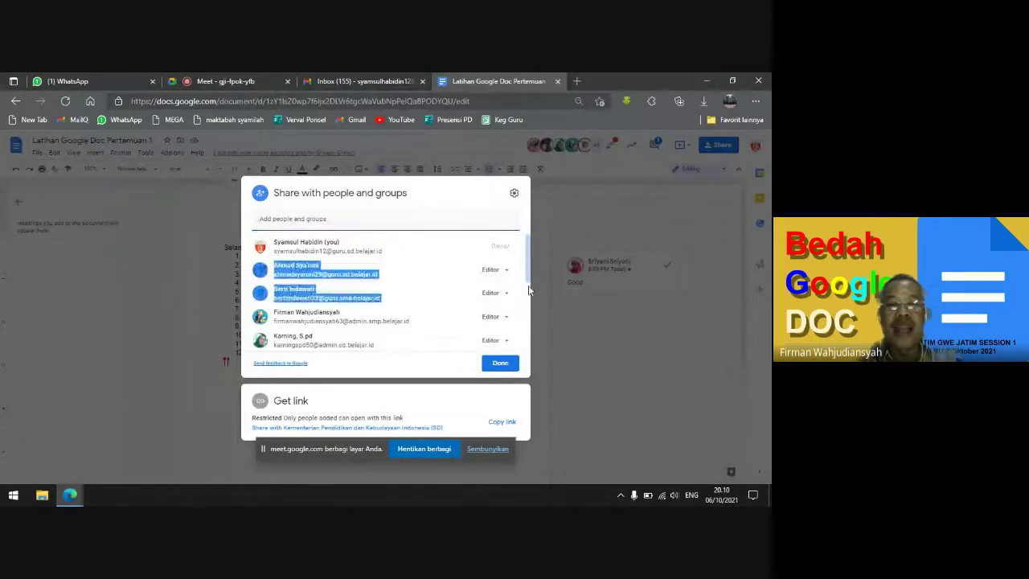
scroll(528, 290, down, 3)
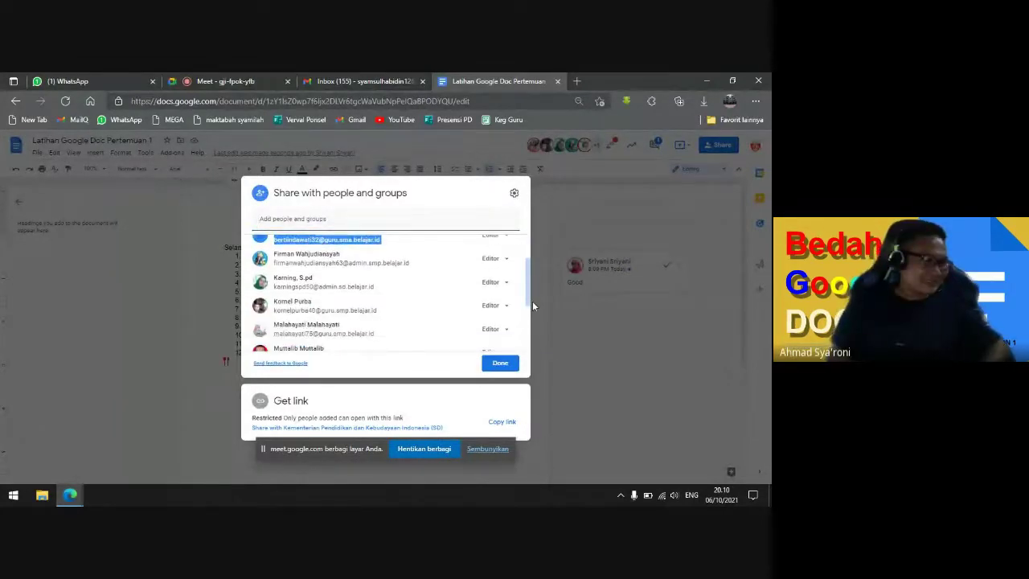
scroll(532, 306, down, 3)
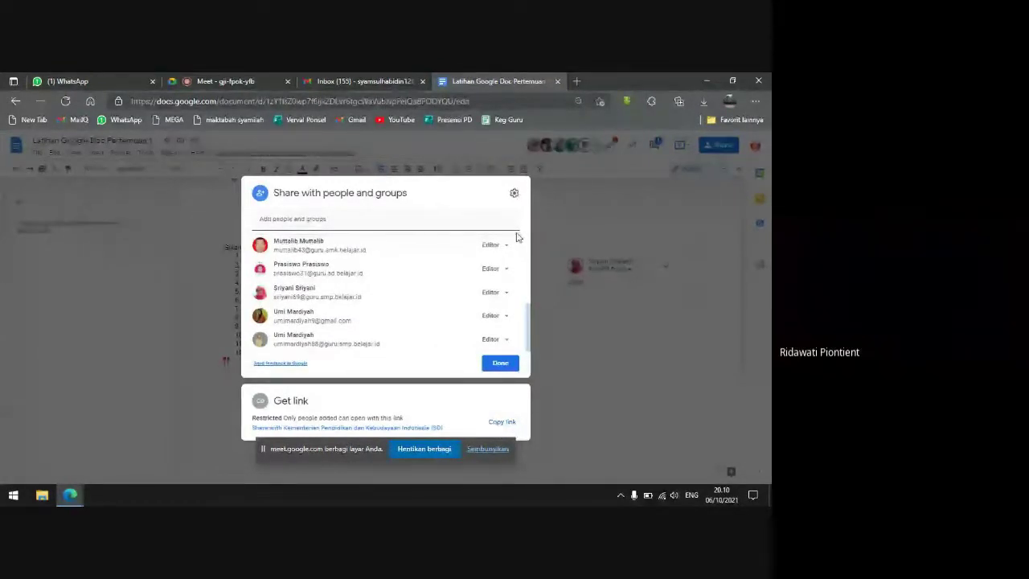
click(514, 194)
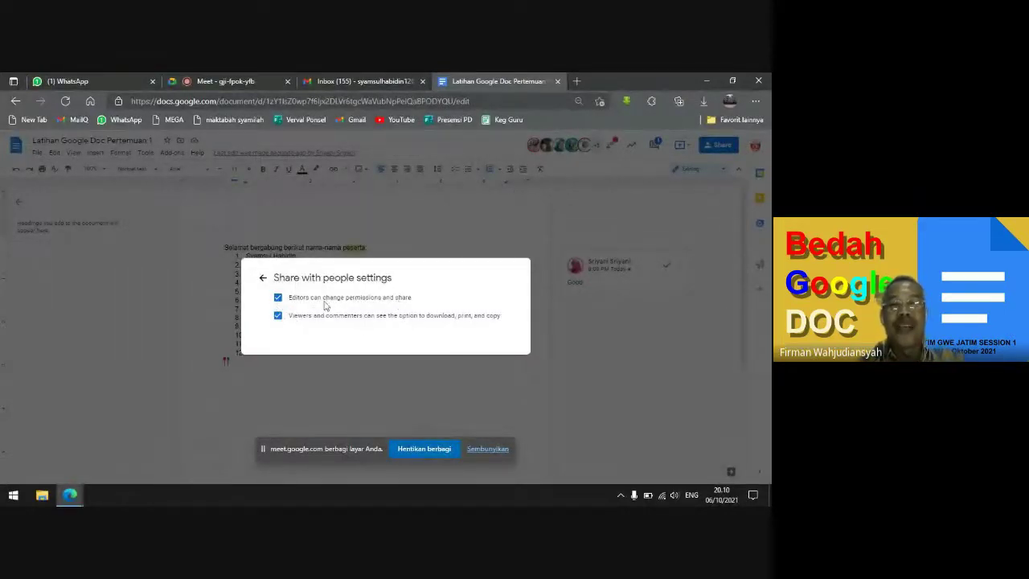
click(264, 280)
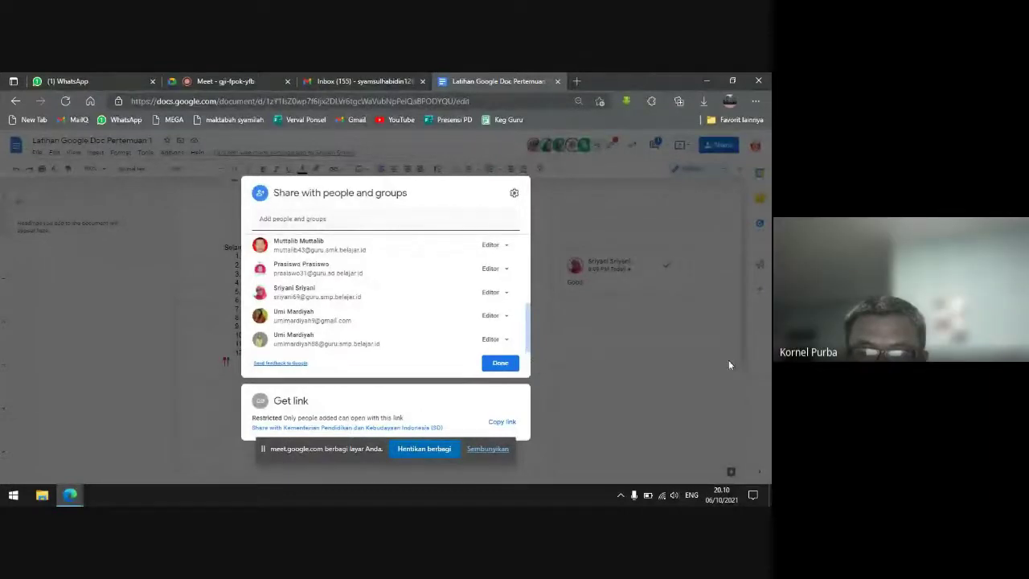
Share the document link with the Kementerian Pendidikan dan Kebudayaan Indonesia (SD) group and set the group's role to Editor
triple_click(412, 428)
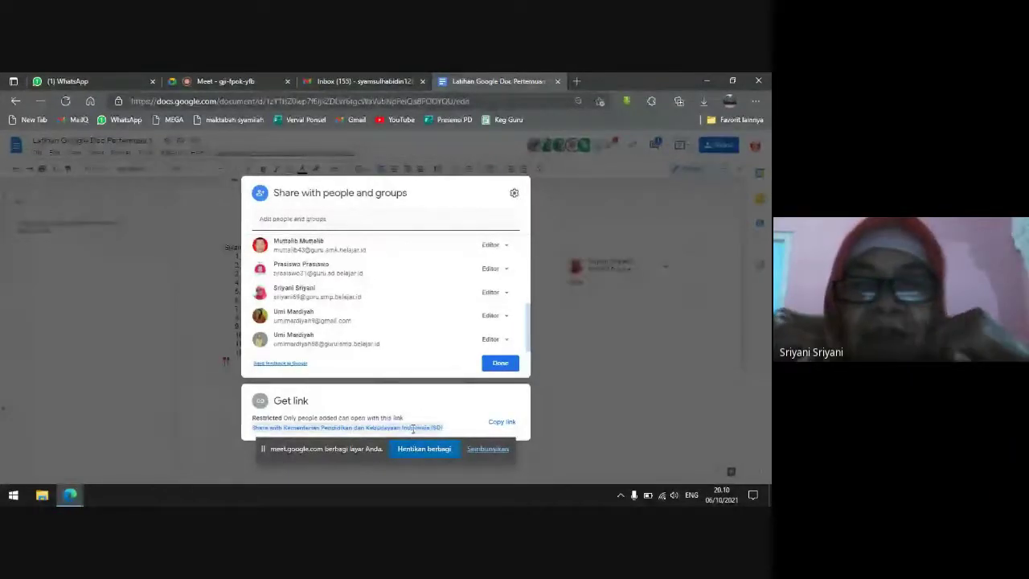
click(412, 428)
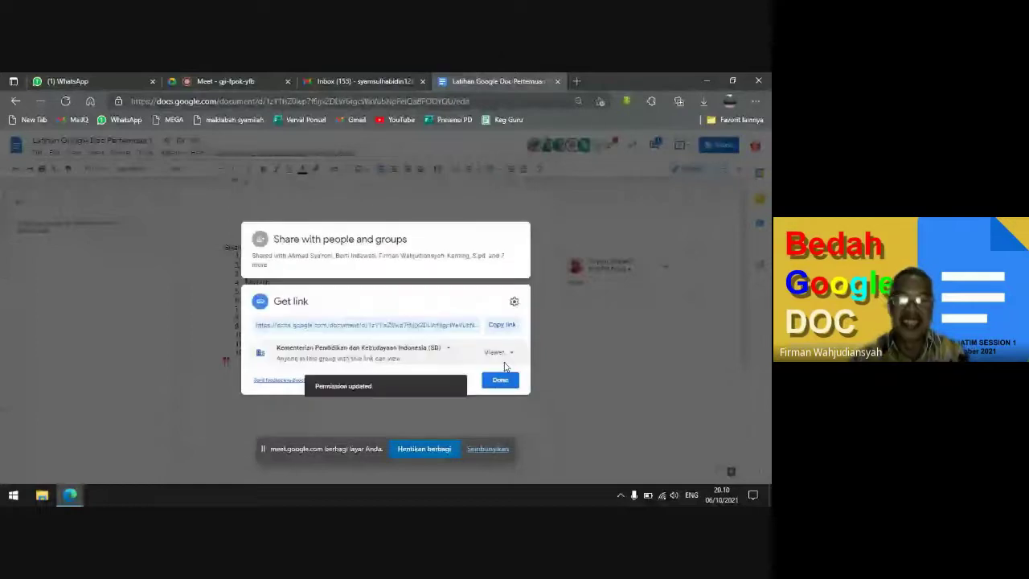
click(510, 354)
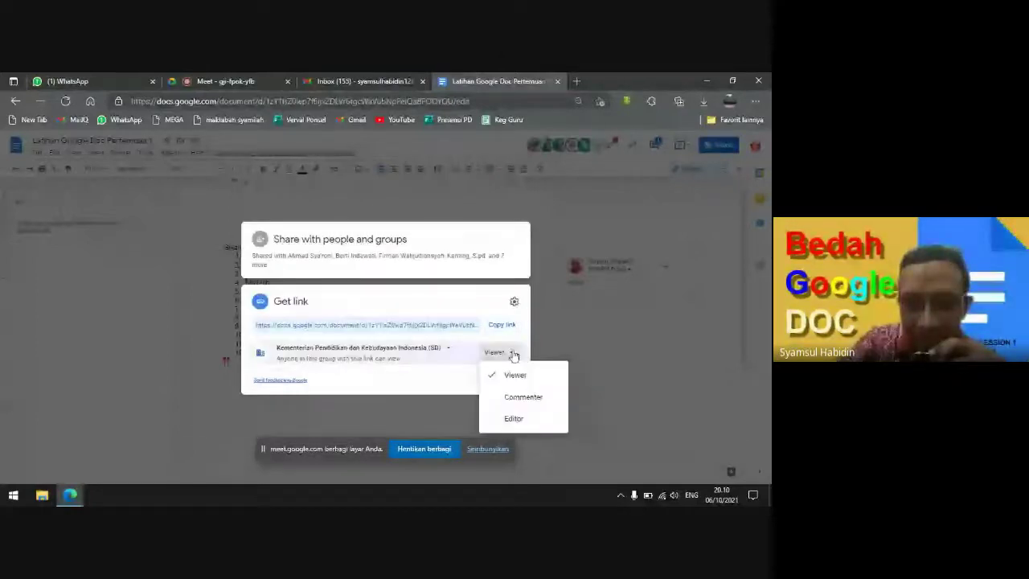
click(514, 419)
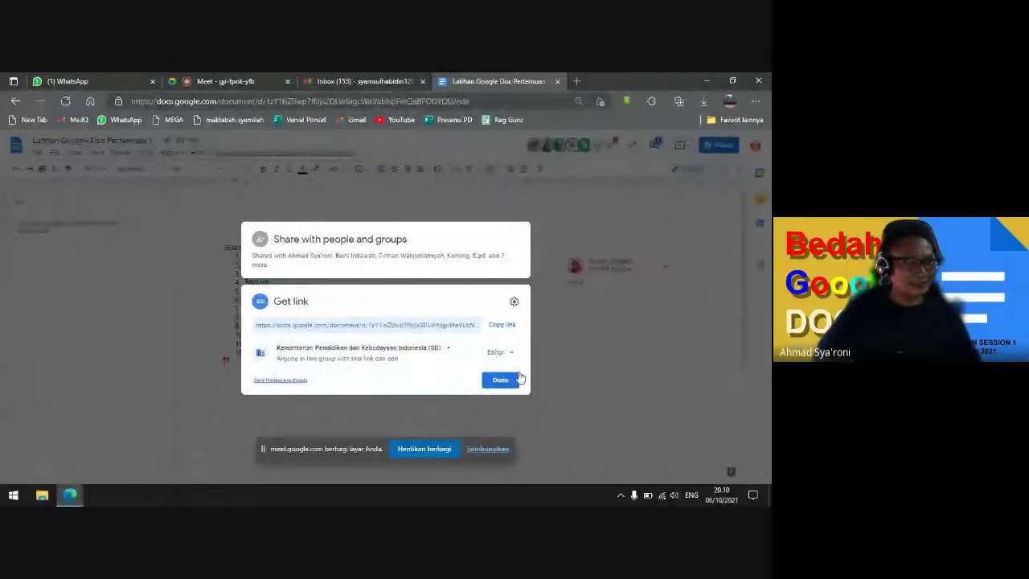
Allow people in the Kementerian Pendidikan dan Kebudayaan Indonesia (SD) group to search for the file, and review the link's audience choices
click(515, 302)
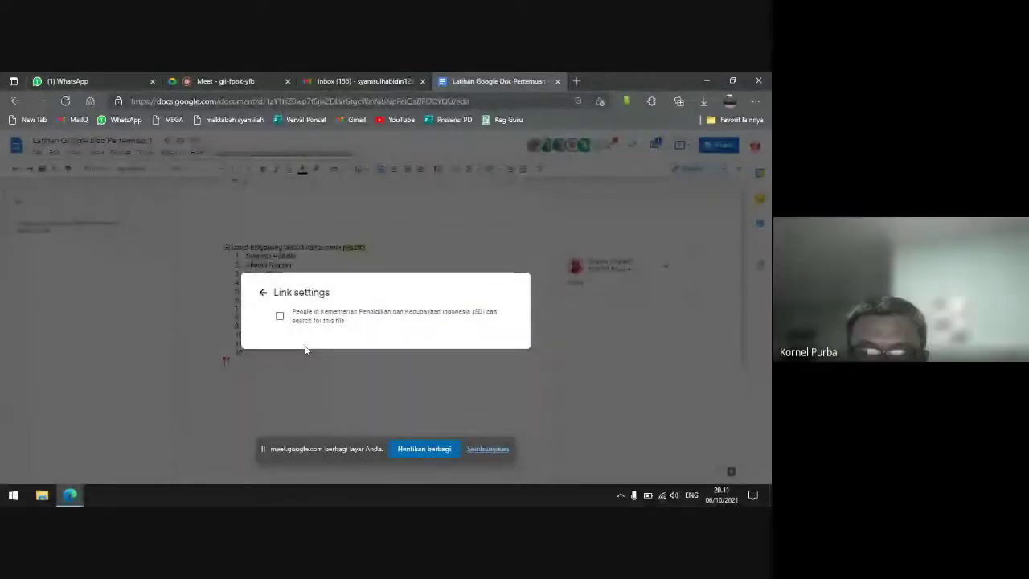
click(279, 316)
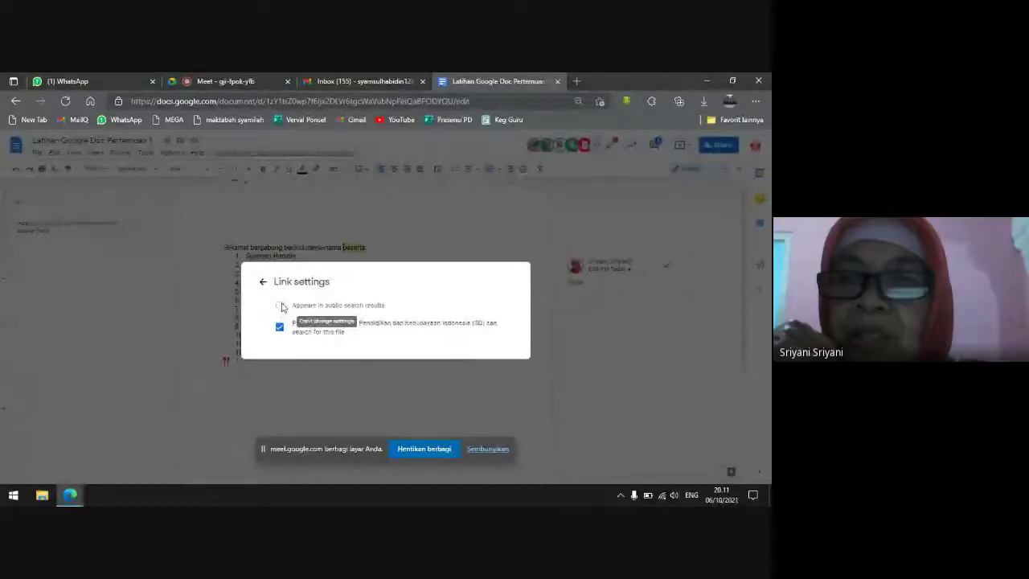
click(263, 281)
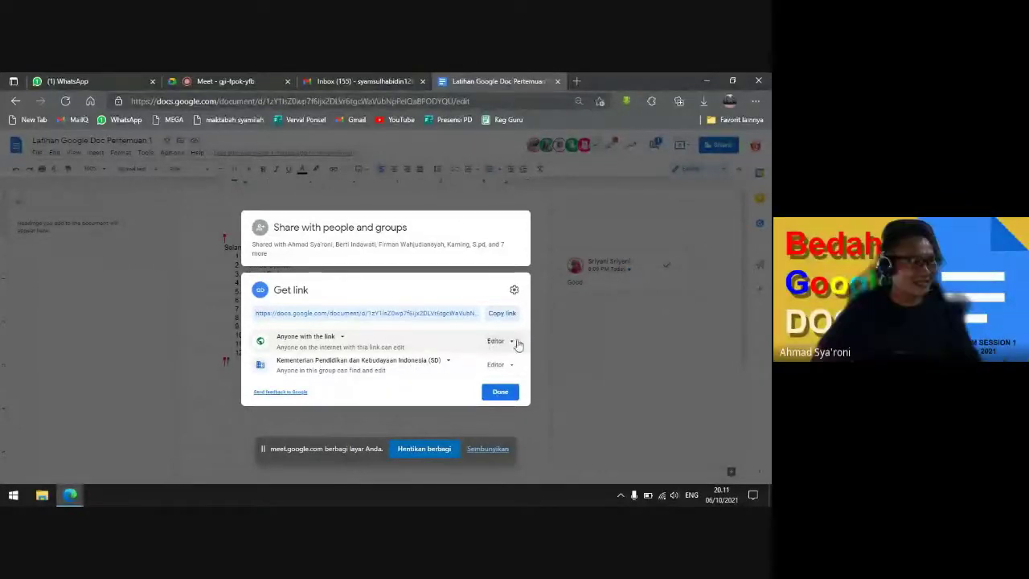
click(341, 338)
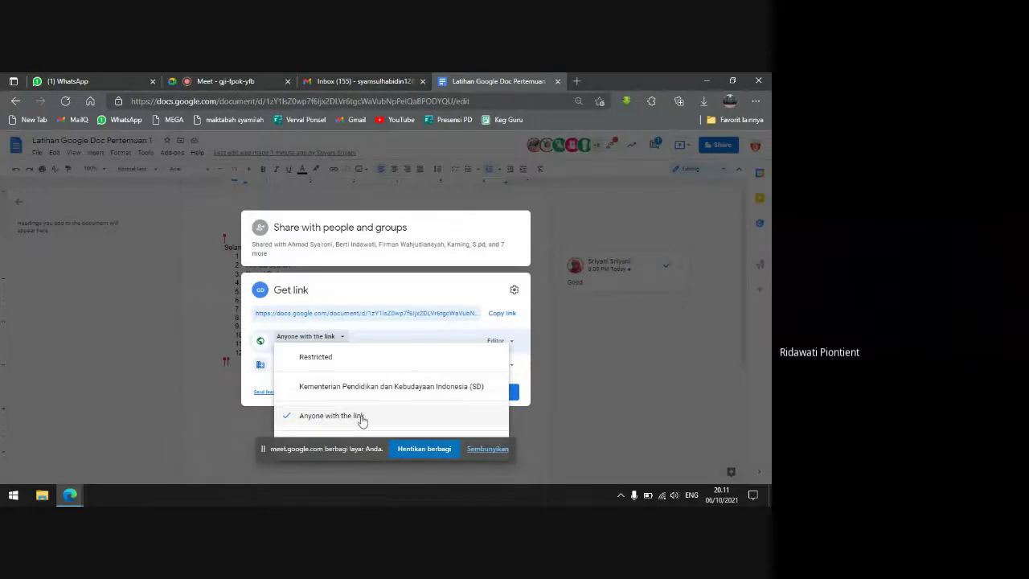
click(554, 367)
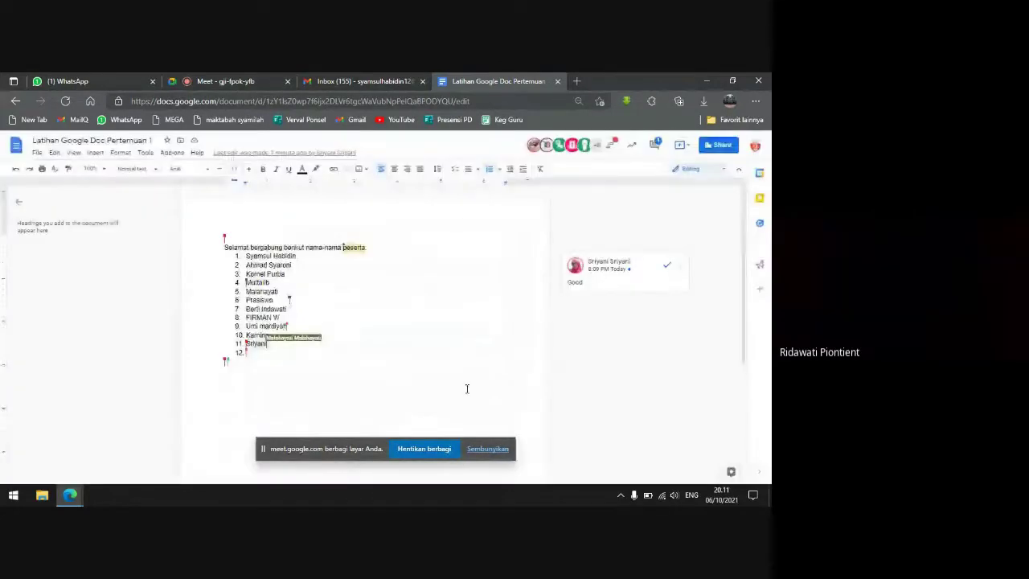
Reopen the document's sharing options, copy the link that lets anyone edit, and close the dialog
click(37, 153)
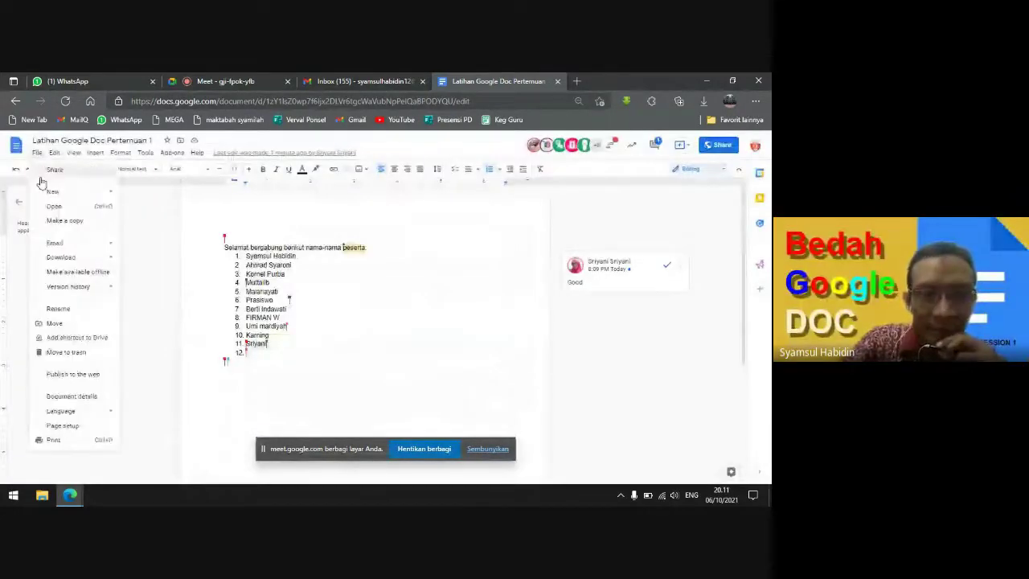
click(41, 169)
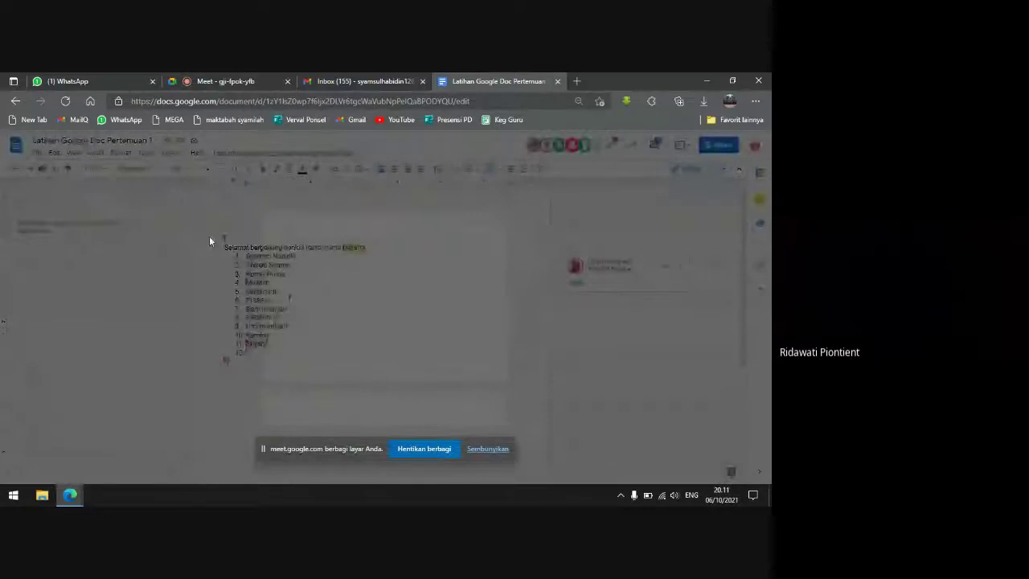
click(295, 423)
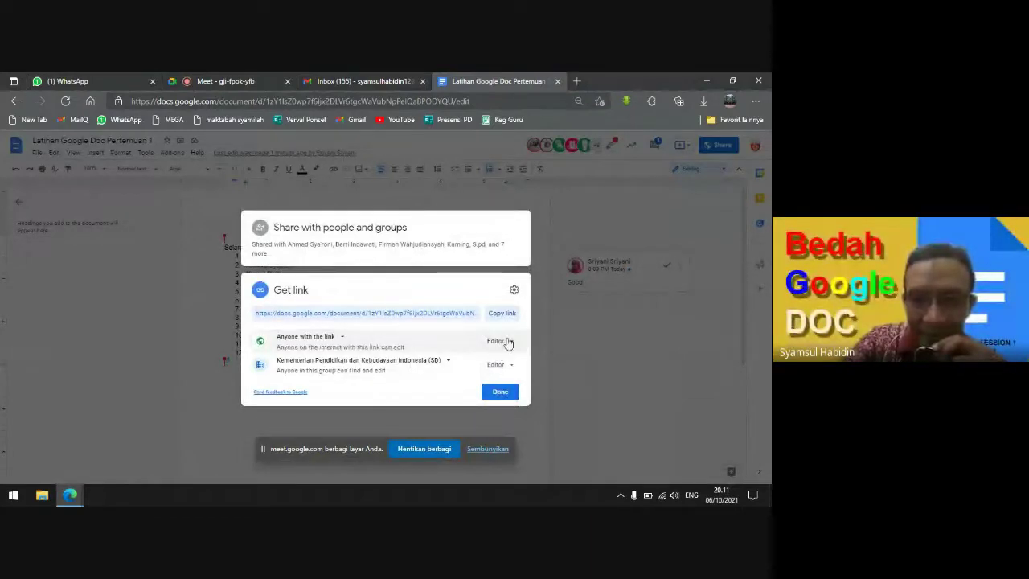
click(501, 316)
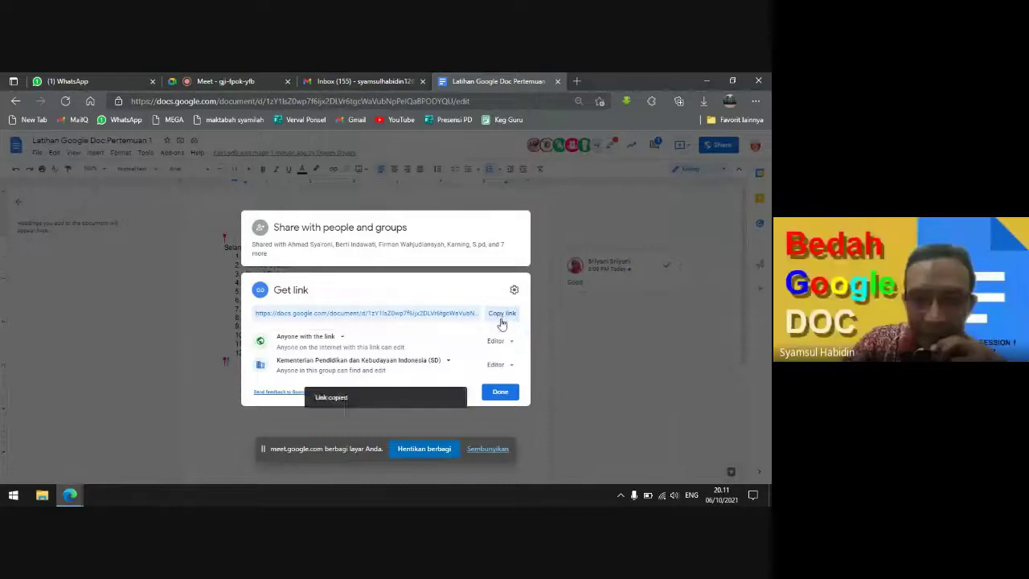
click(503, 394)
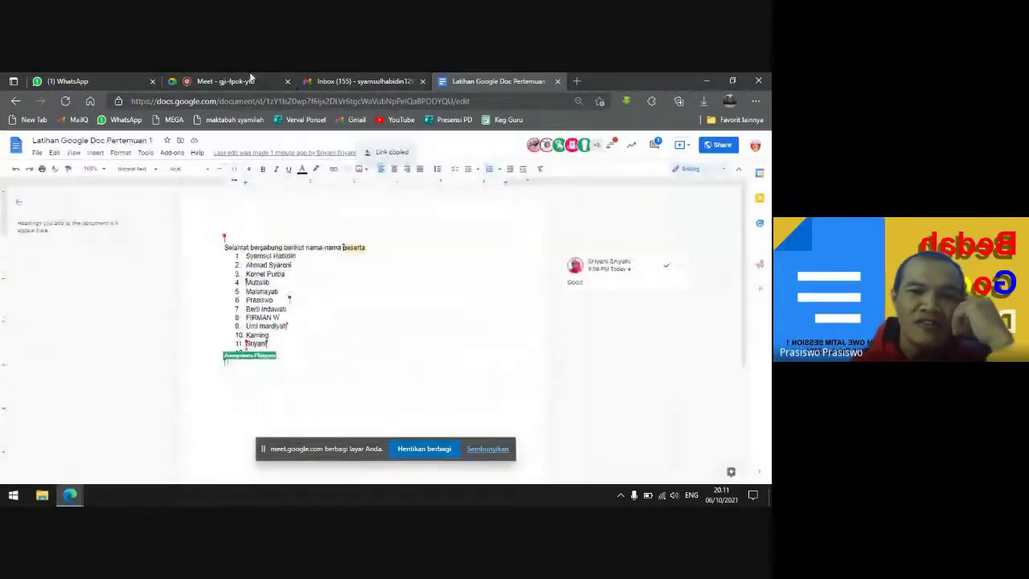
Switch to Meet and send the copied document link to everyone in the in-call messages
click(250, 79)
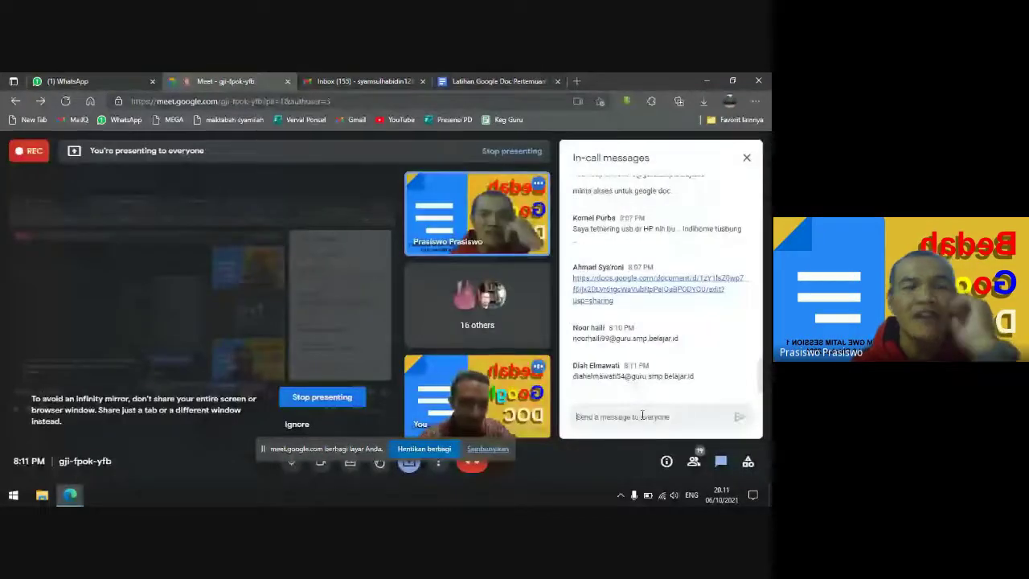
click(642, 417)
key(ctrl+v)
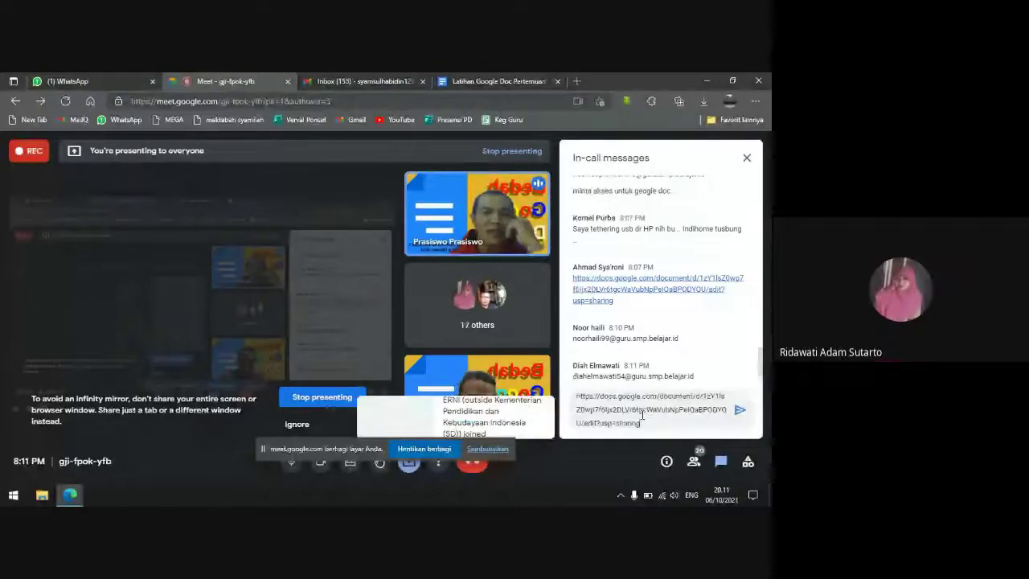
click(739, 410)
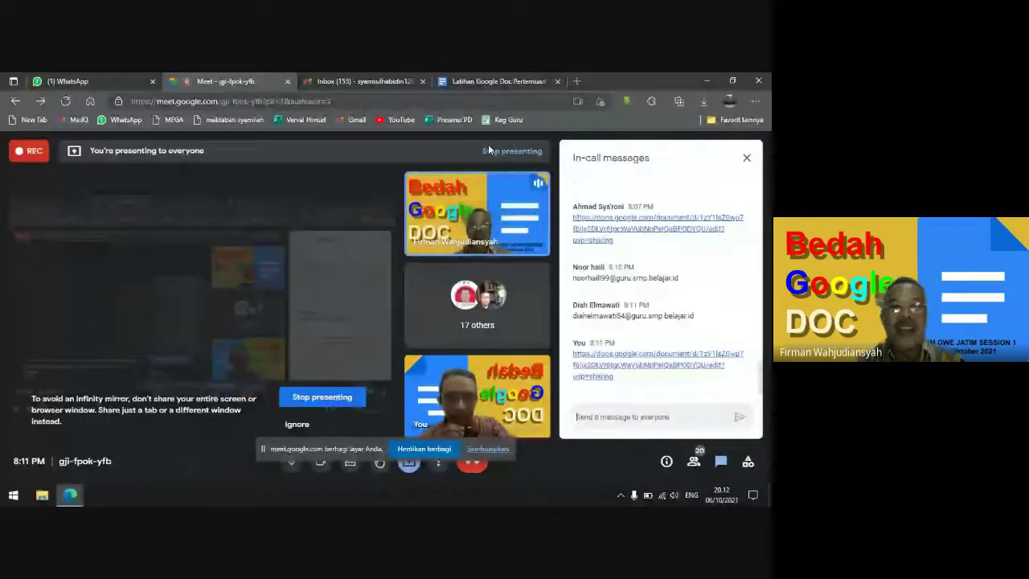
Switch to the Latihan Google Doc document and hide the screen-sharing notice
click(478, 77)
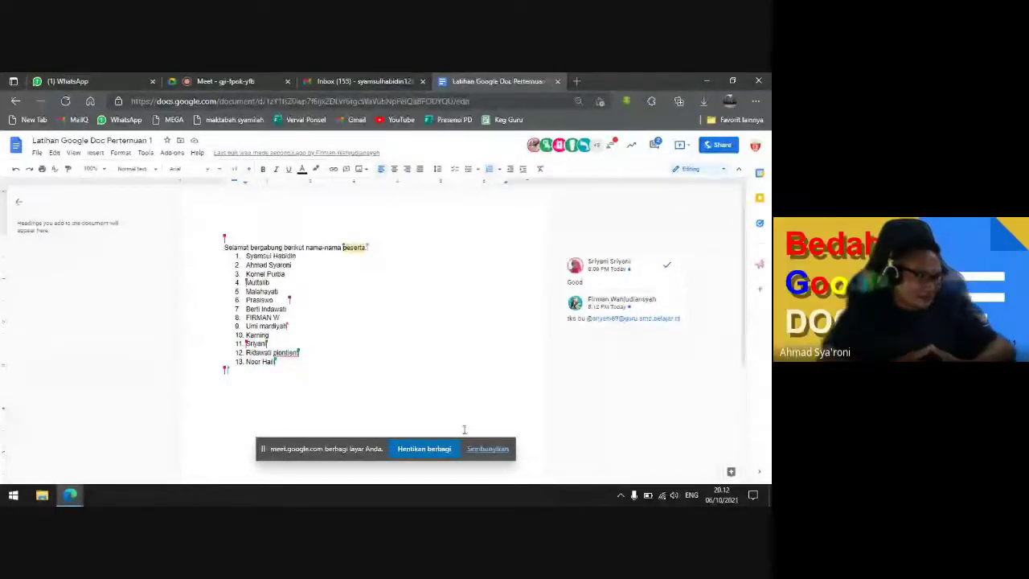
click(488, 450)
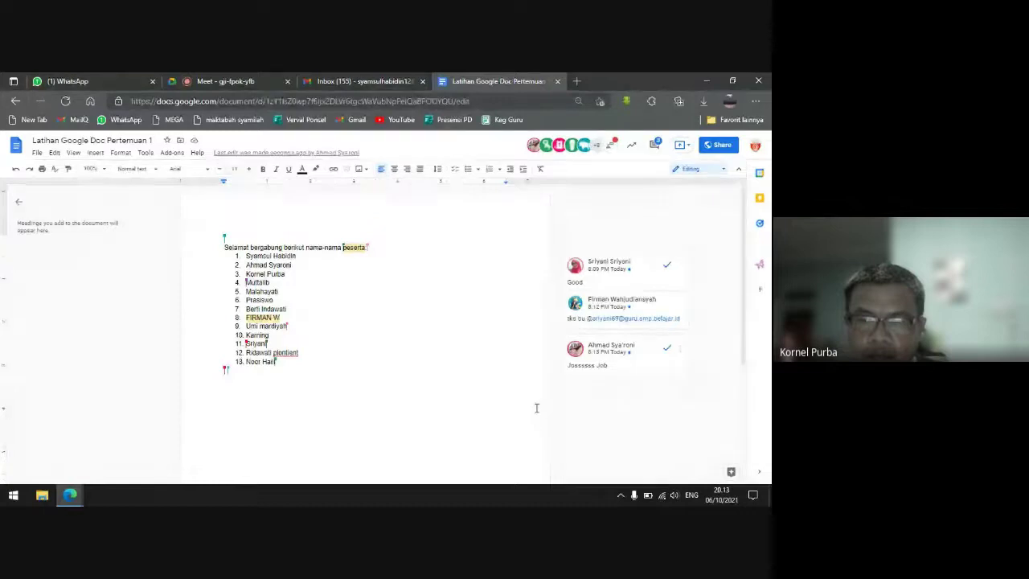
Switch to Meet, look through the full list of people in the call, and return to the practice document
click(232, 79)
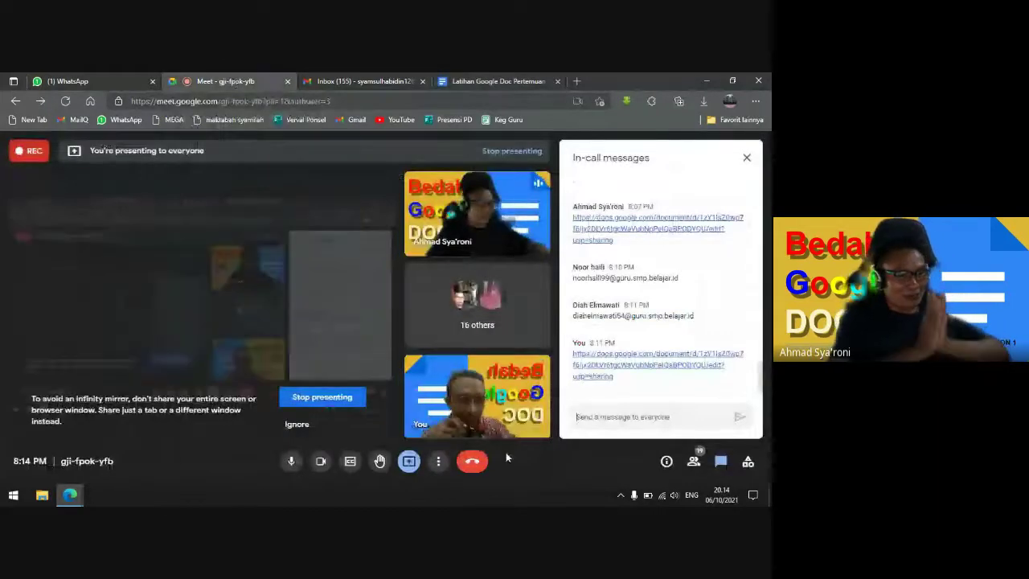
click(694, 463)
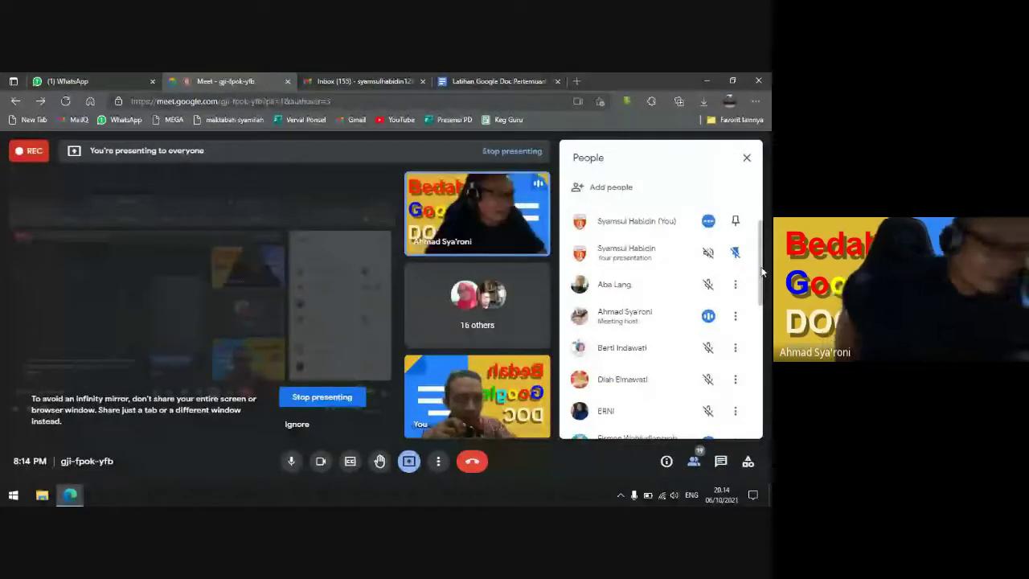
drag(763, 273, 767, 407)
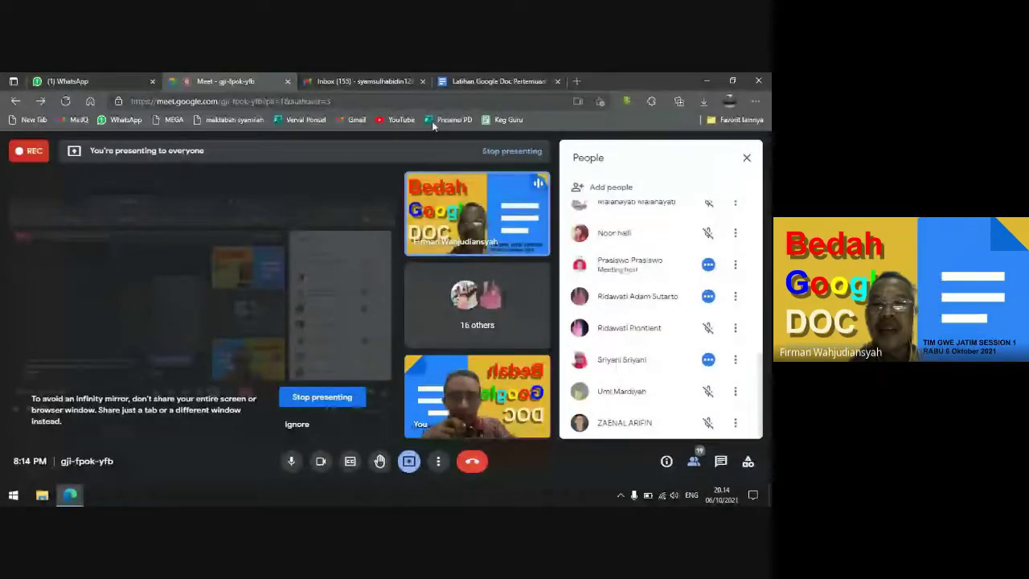
click(494, 81)
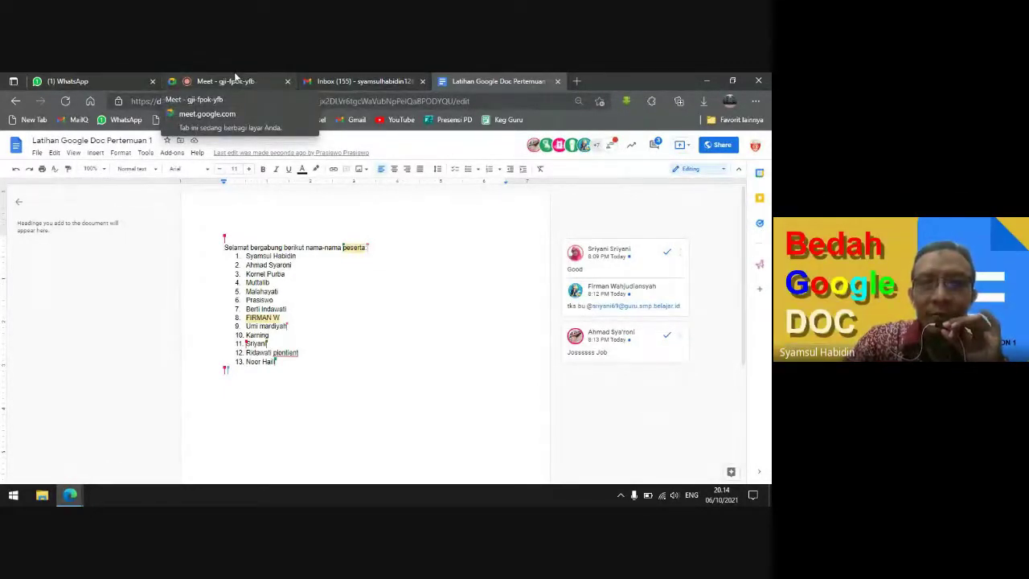
click(236, 78)
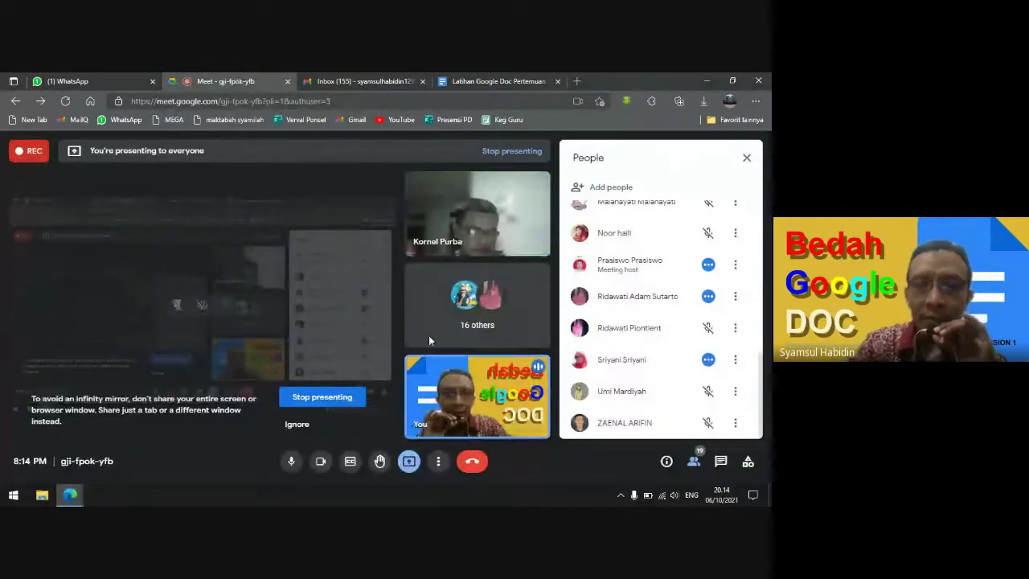
mouse_move(476, 403)
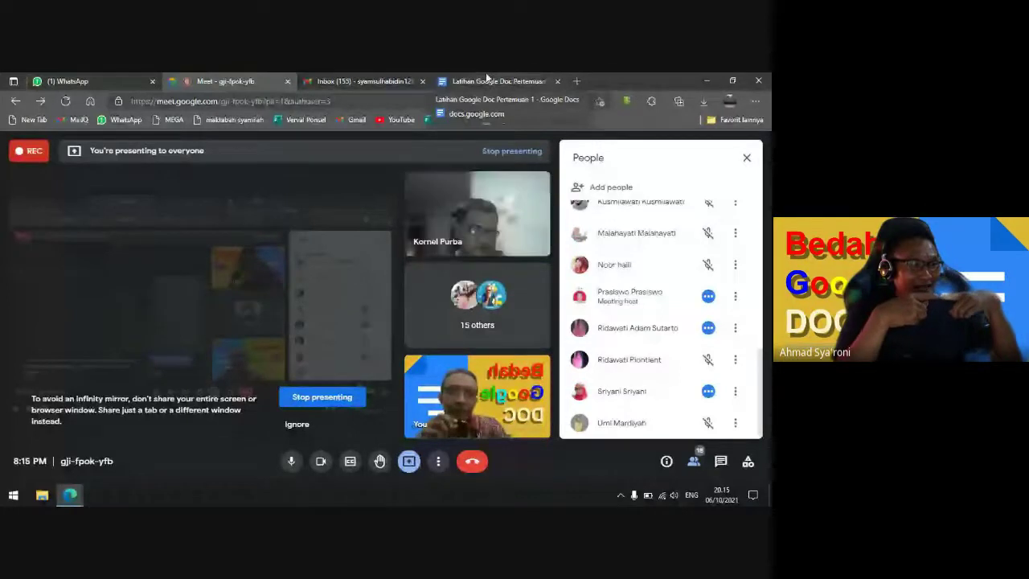
click(486, 77)
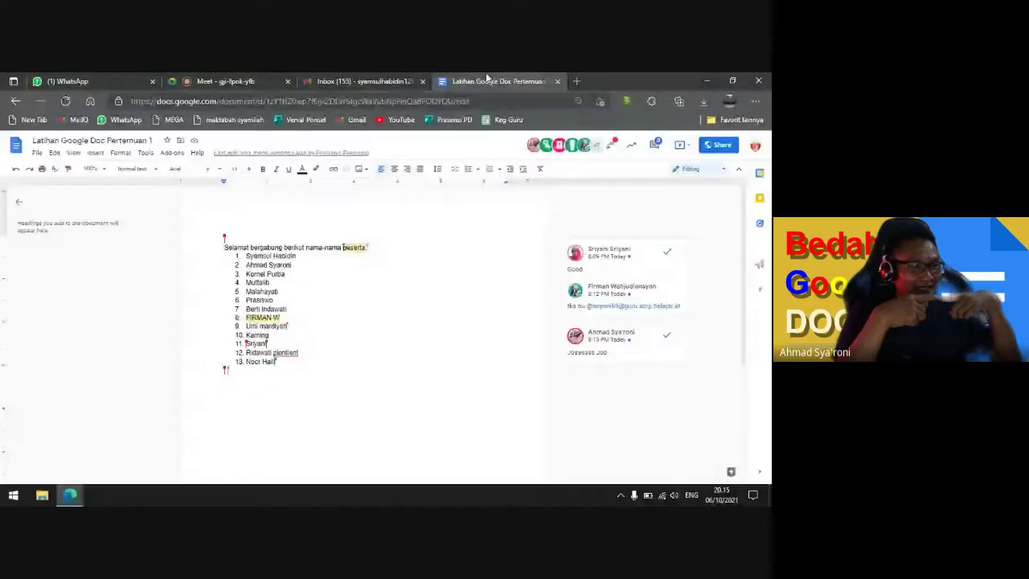
click(37, 153)
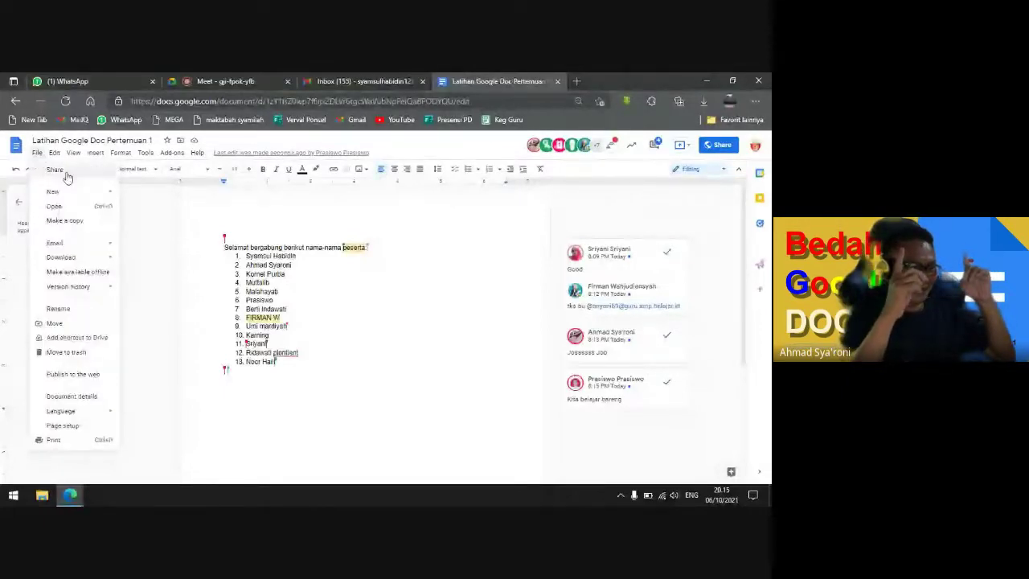
mouse_move(73, 152)
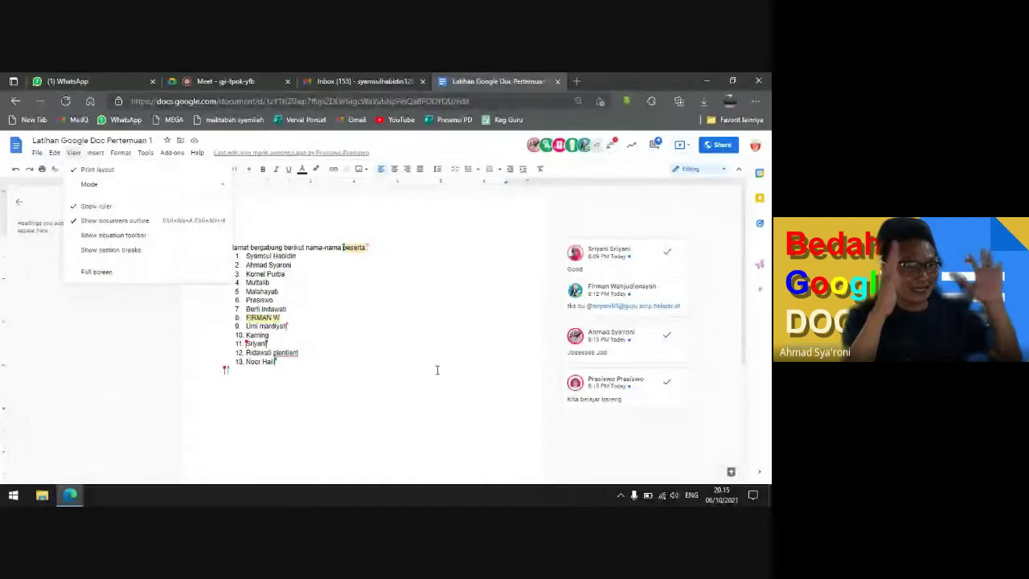
click(152, 354)
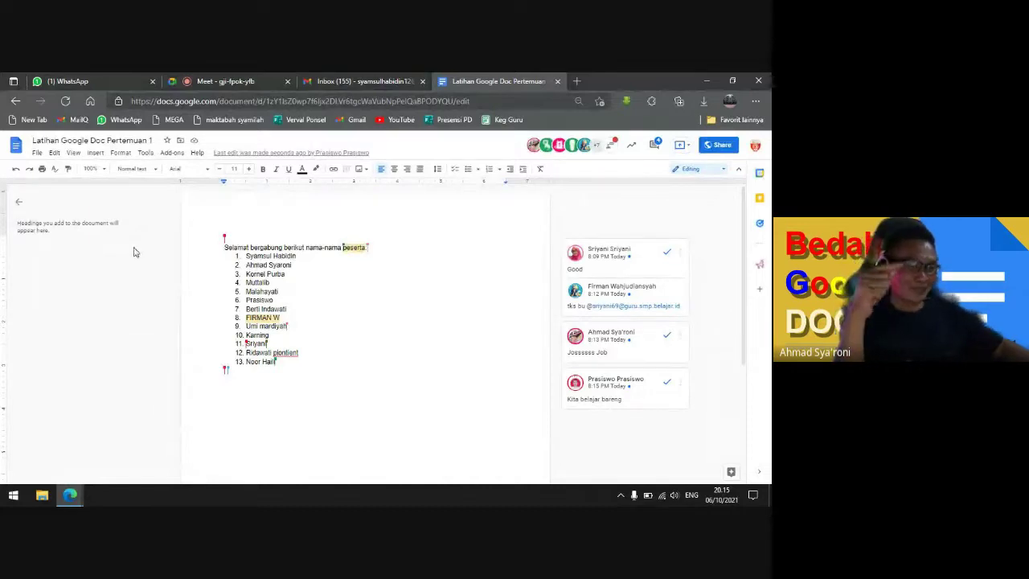
Open the document's sharing options, view the role choices for the first participant below the owner, and close the dialog without changes
click(37, 153)
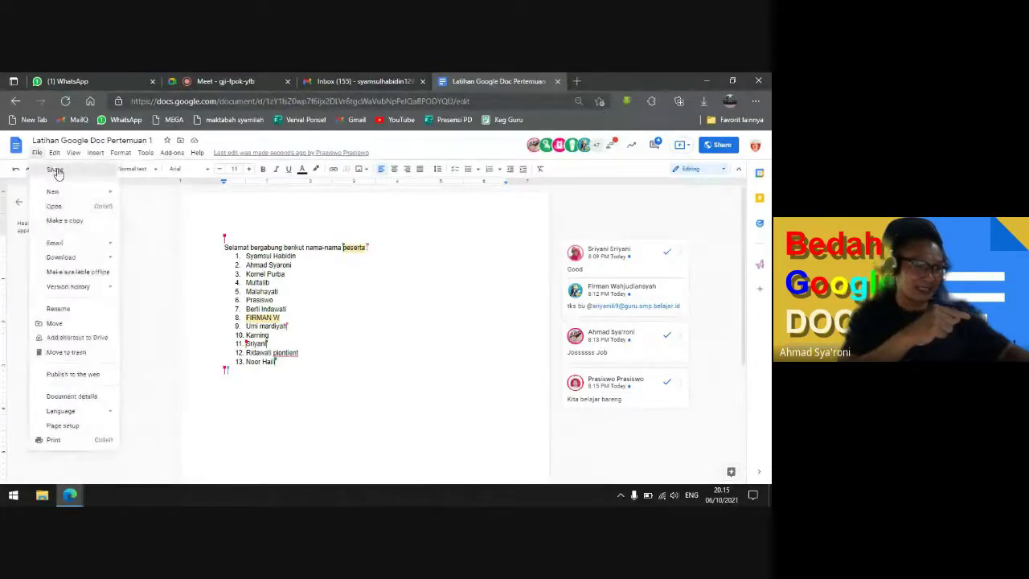
click(203, 294)
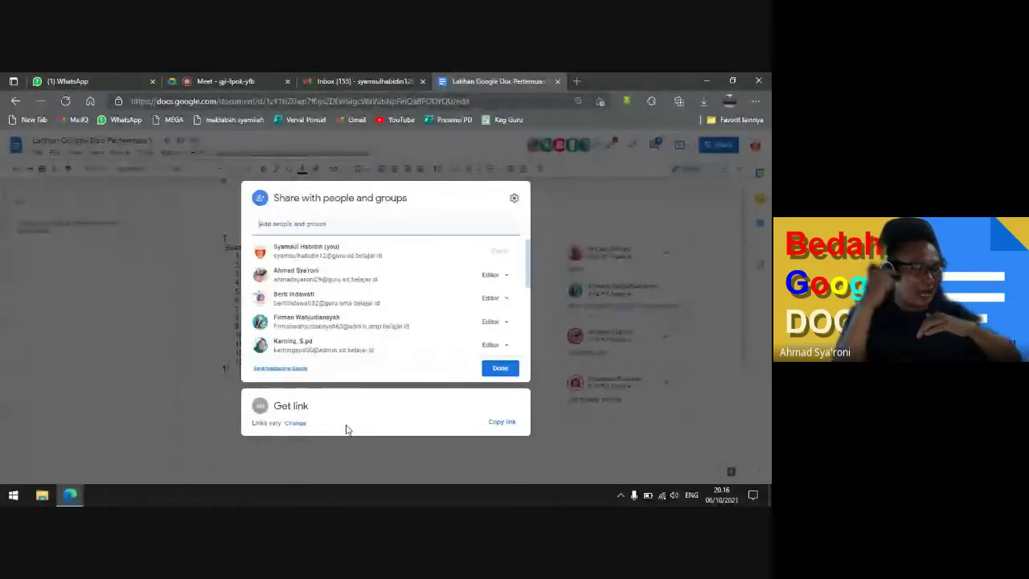
click(506, 278)
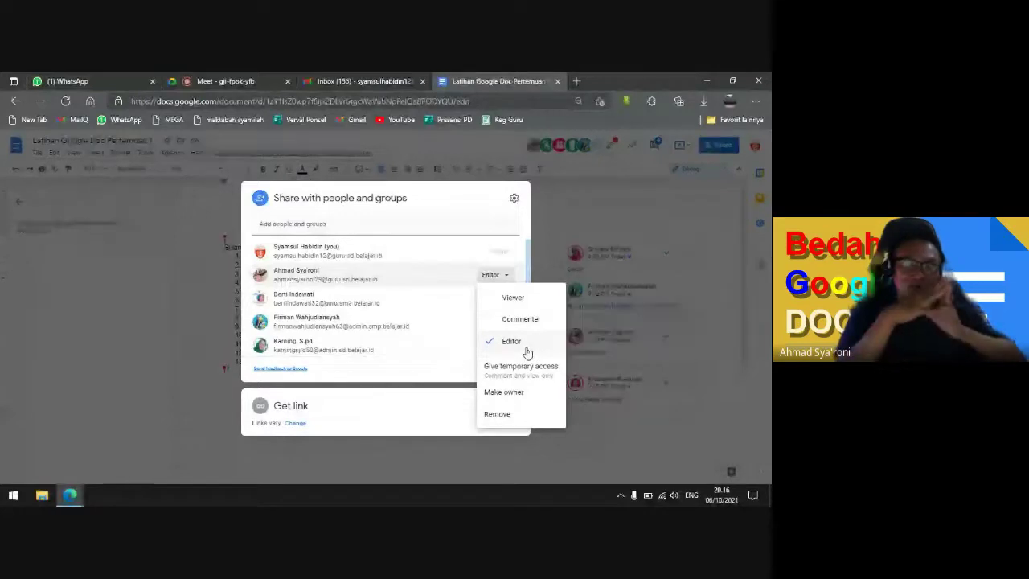
click(567, 464)
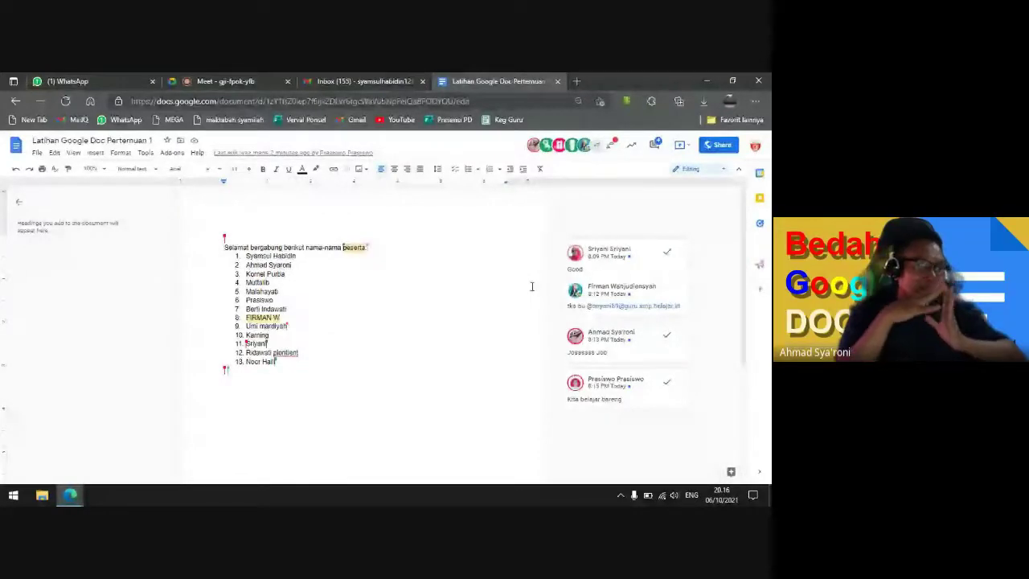
Check the in-call messages in Meet and return to the practice document
key(ctrl+2)
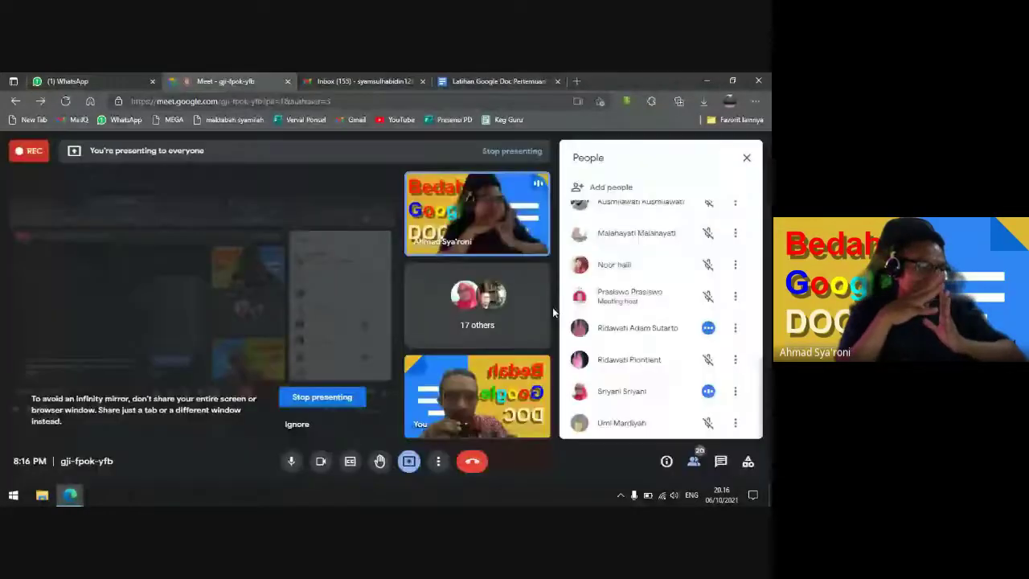
click(721, 463)
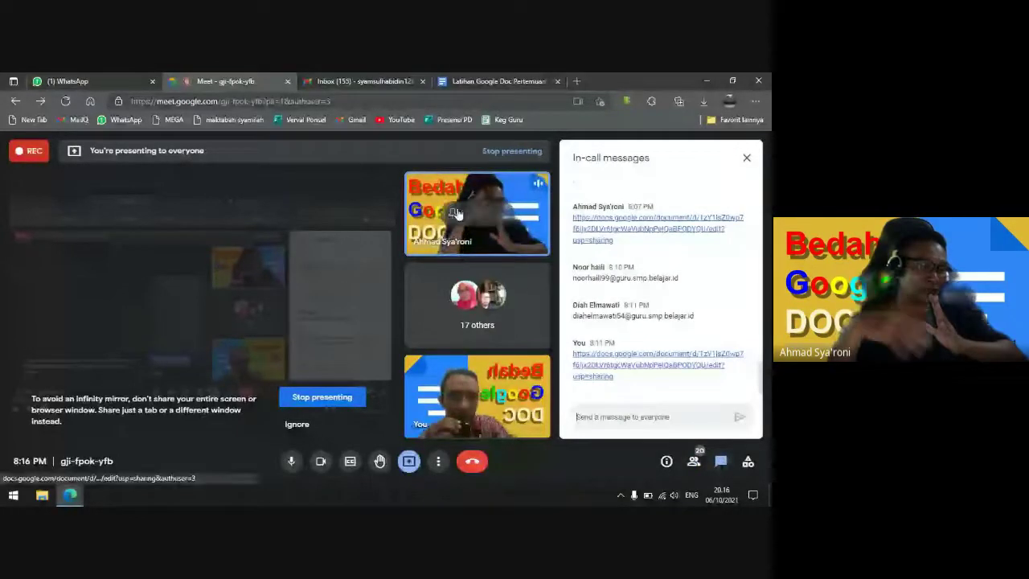
key(ctrl+4)
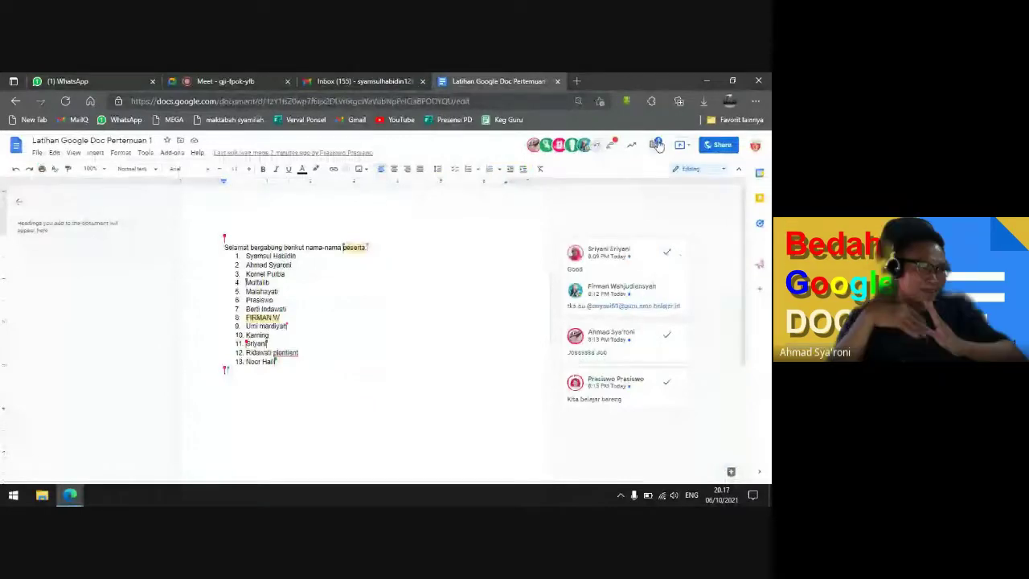
Open the document's chat and send the message "Siap Pak..."
click(612, 151)
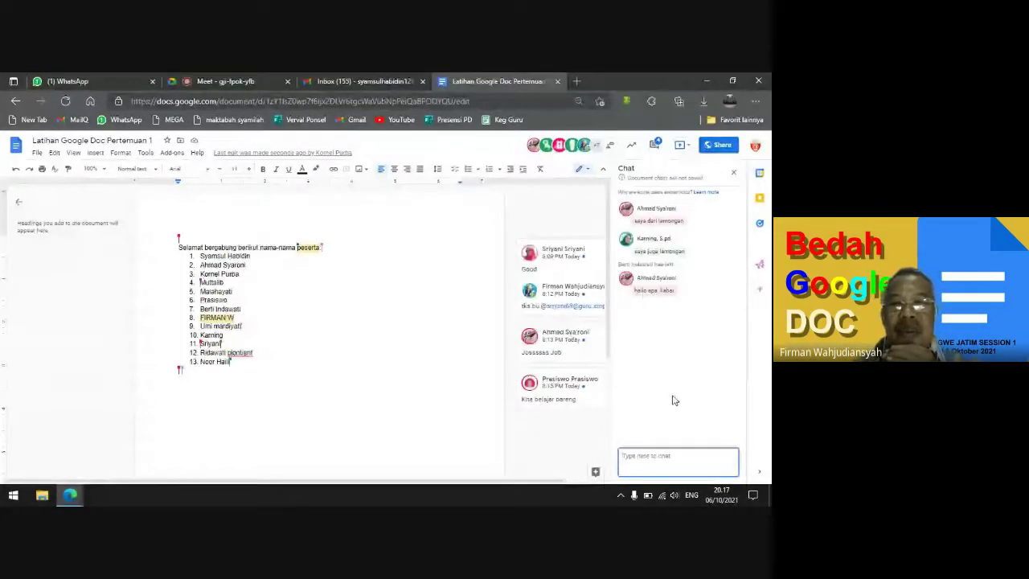
text(Siap)
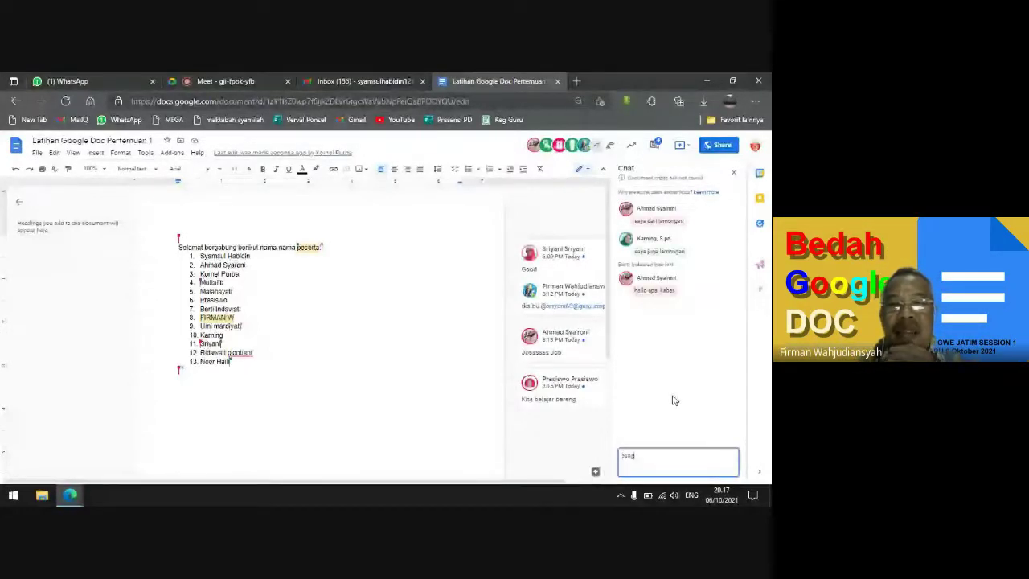
text( Pak)
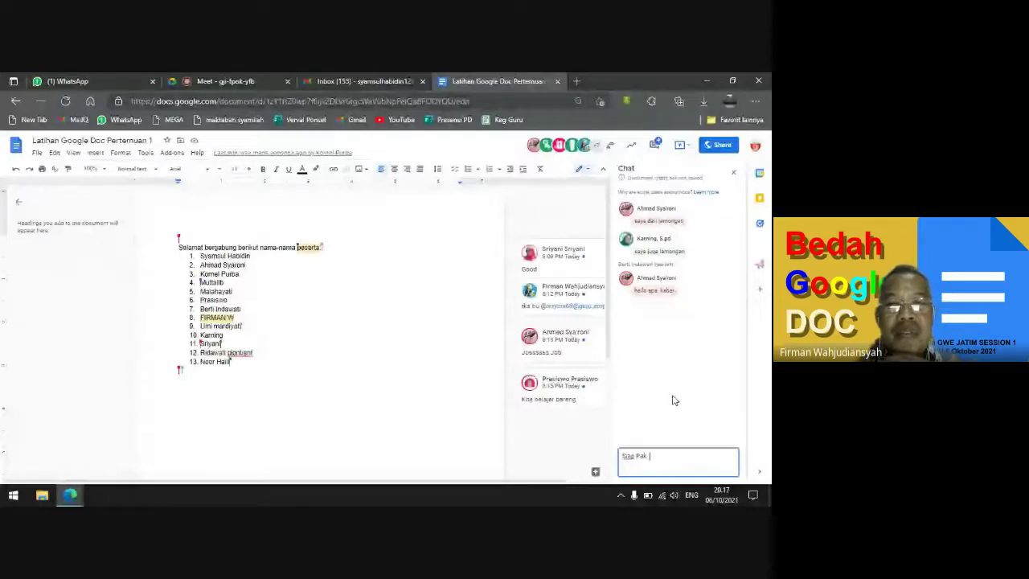
key(Return)
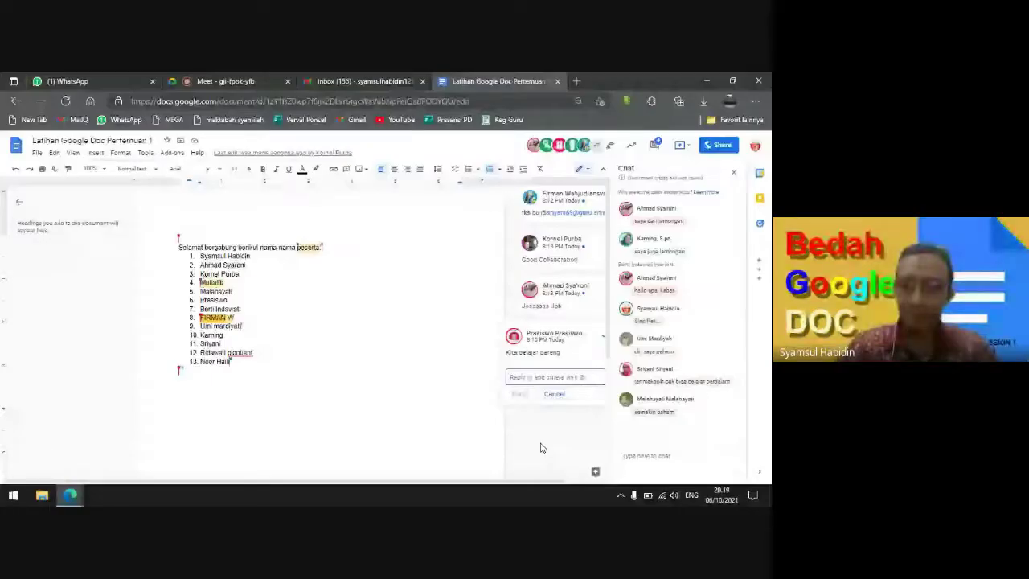
Reply "Siap pak kita belajar bareng" to the comment "Kita belajar bareng" and leave the comment thread
text(Si)
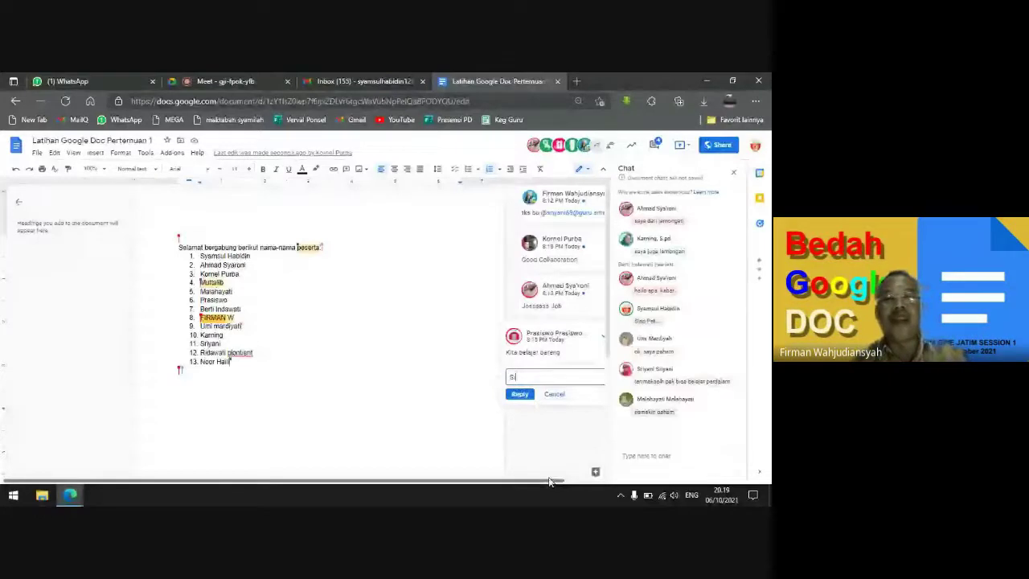
text(ap pak ku)
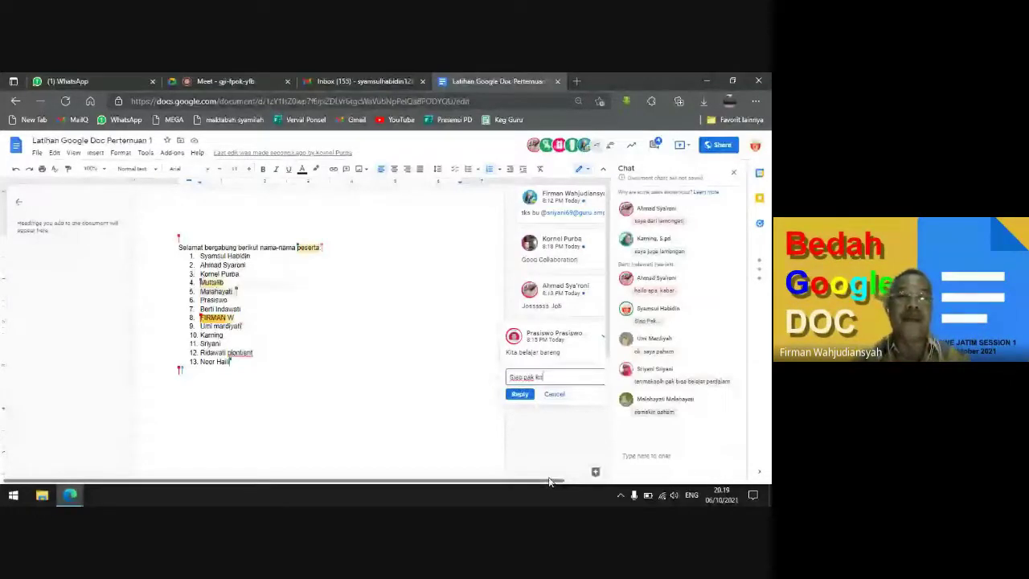
text(ta b)
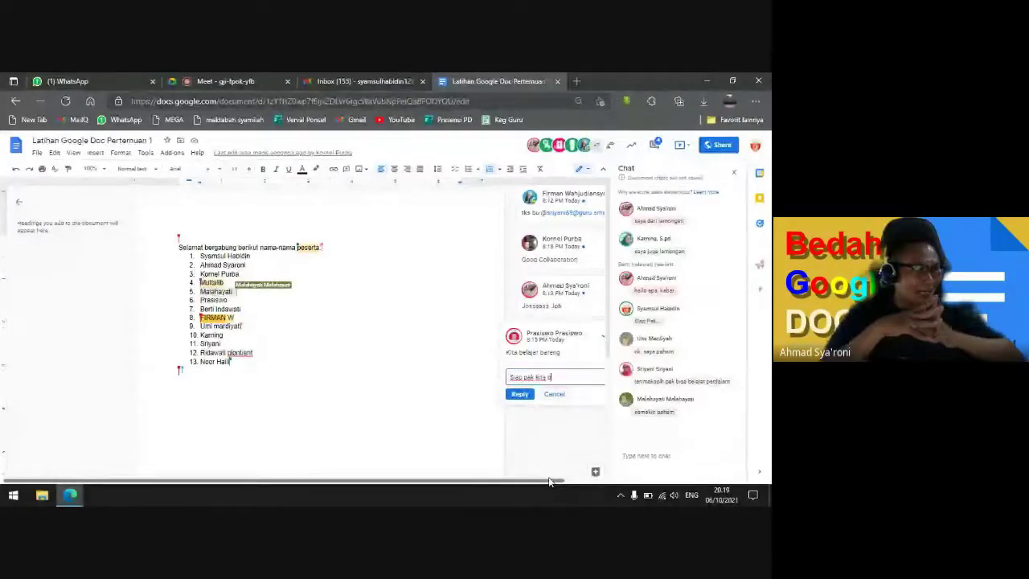
text(elajar bareng)
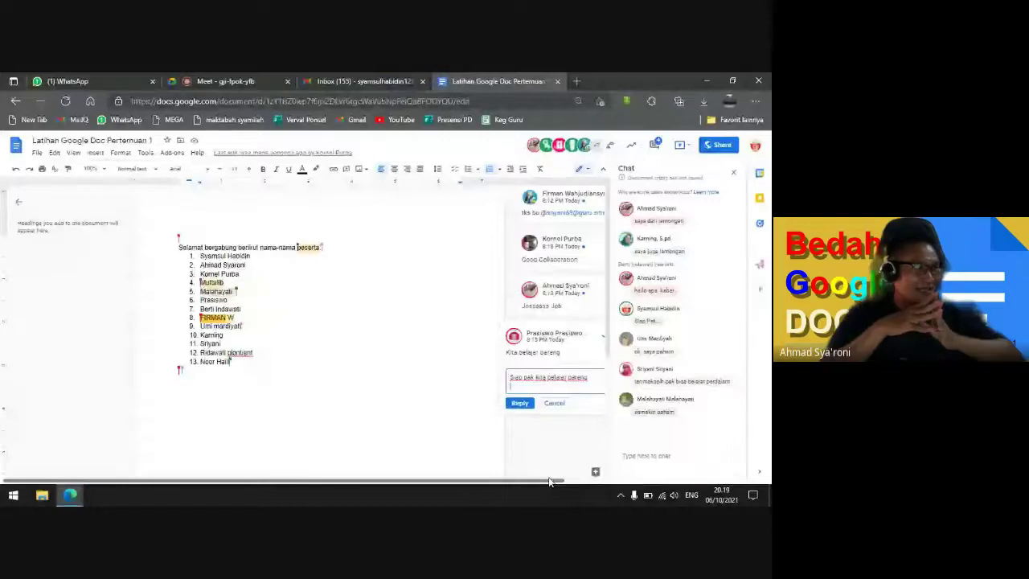
click(520, 403)
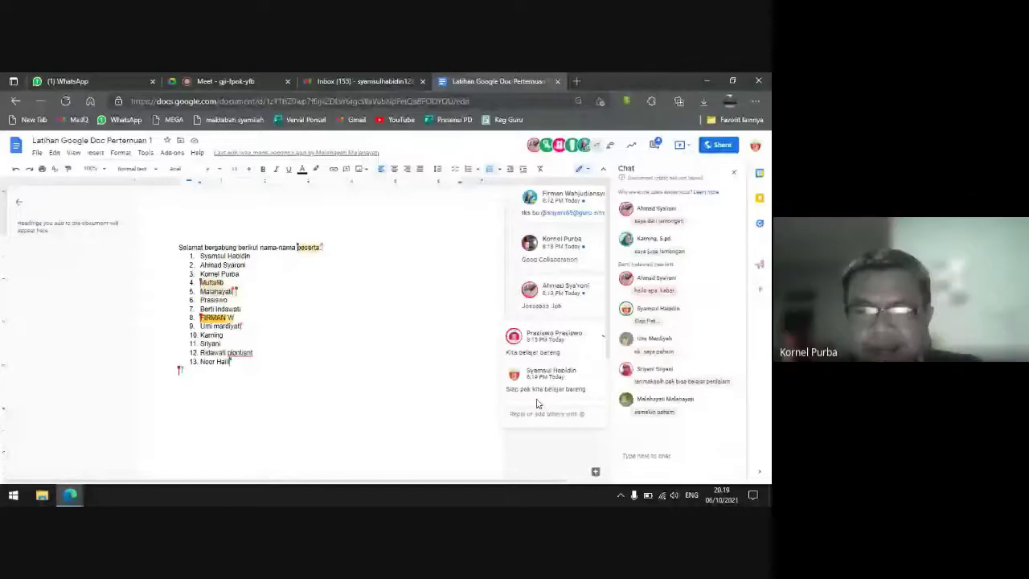
click(526, 459)
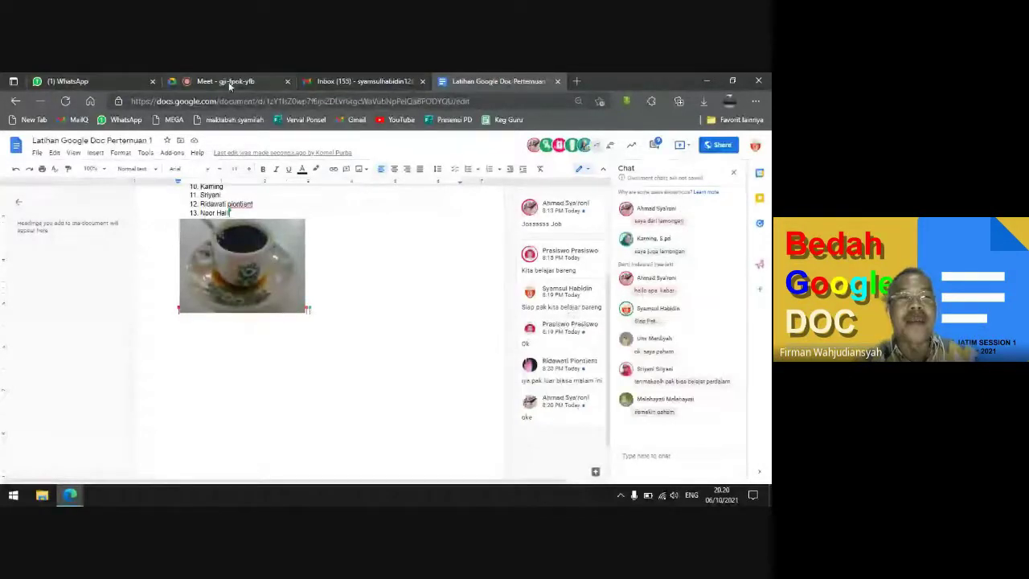
Check the in-call messages in Meet, and look through the practice document's name list, images and comments
click(230, 86)
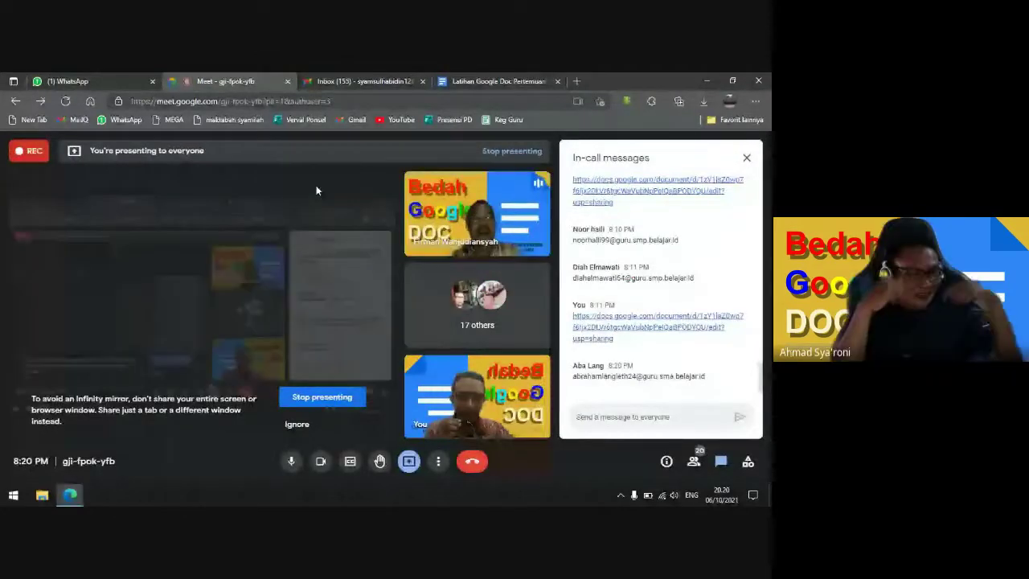
click(482, 75)
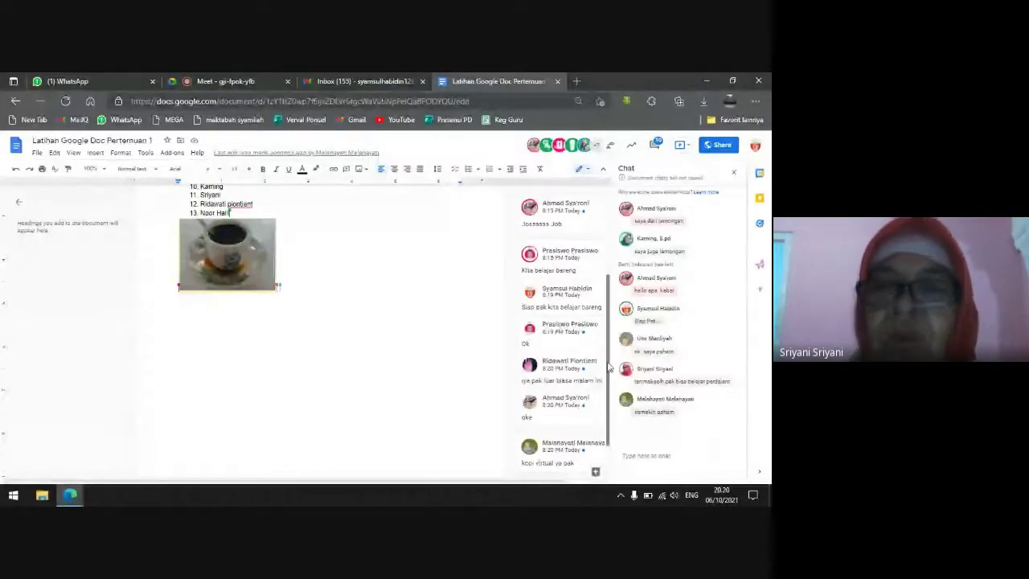
drag(609, 367, 610, 387)
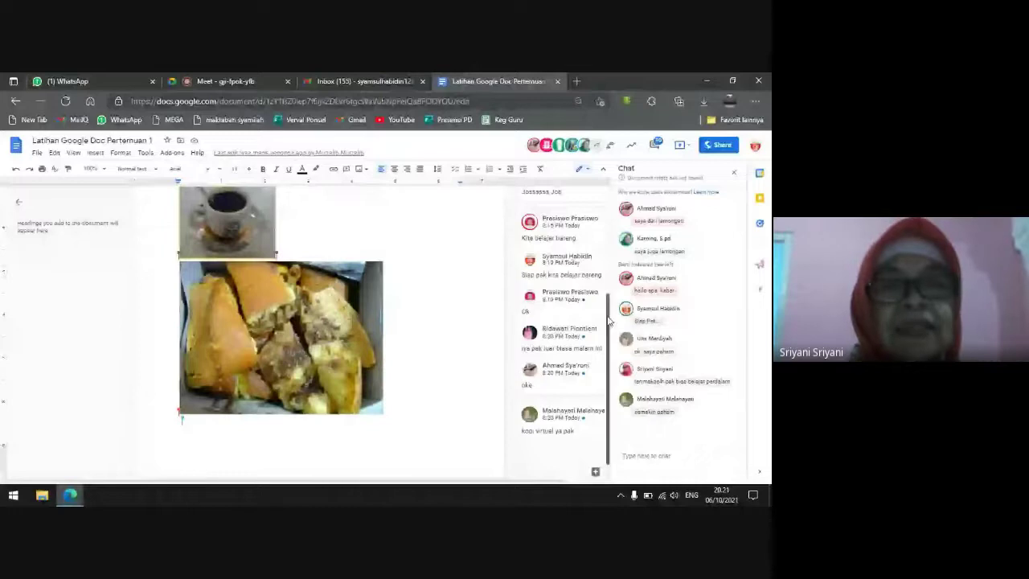
drag(609, 320, 613, 231)
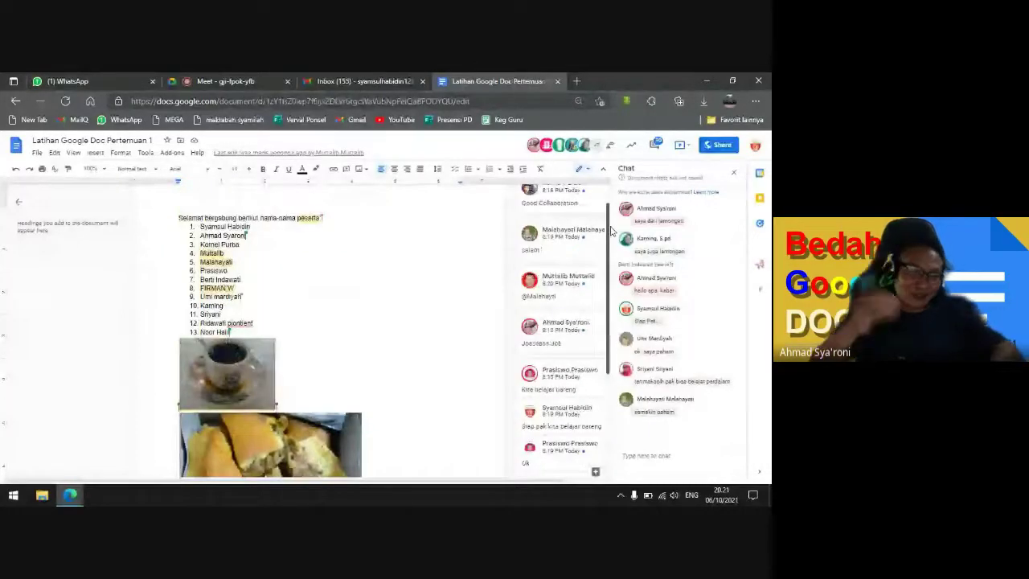
drag(611, 231, 607, 210)
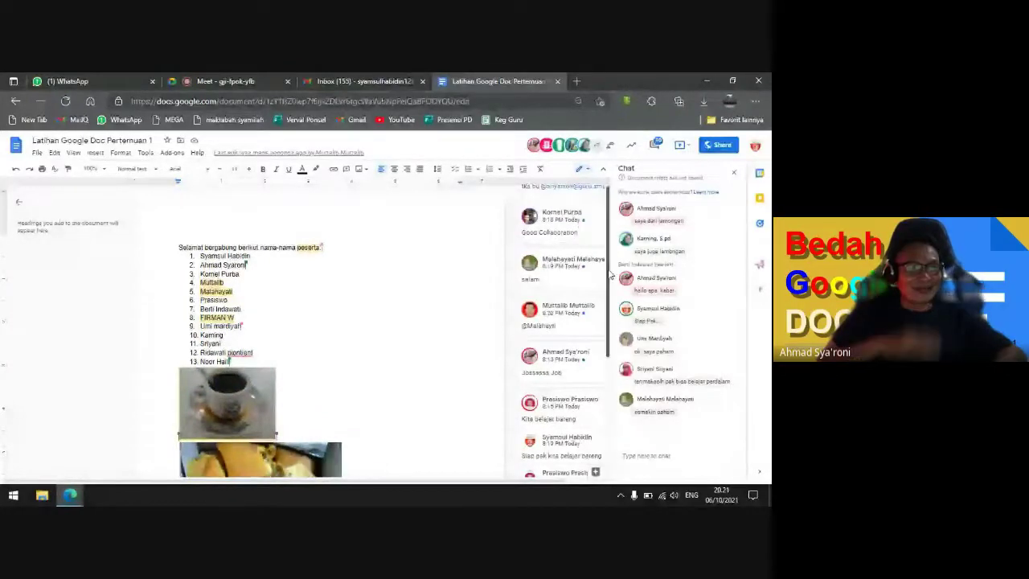
drag(609, 297, 612, 410)
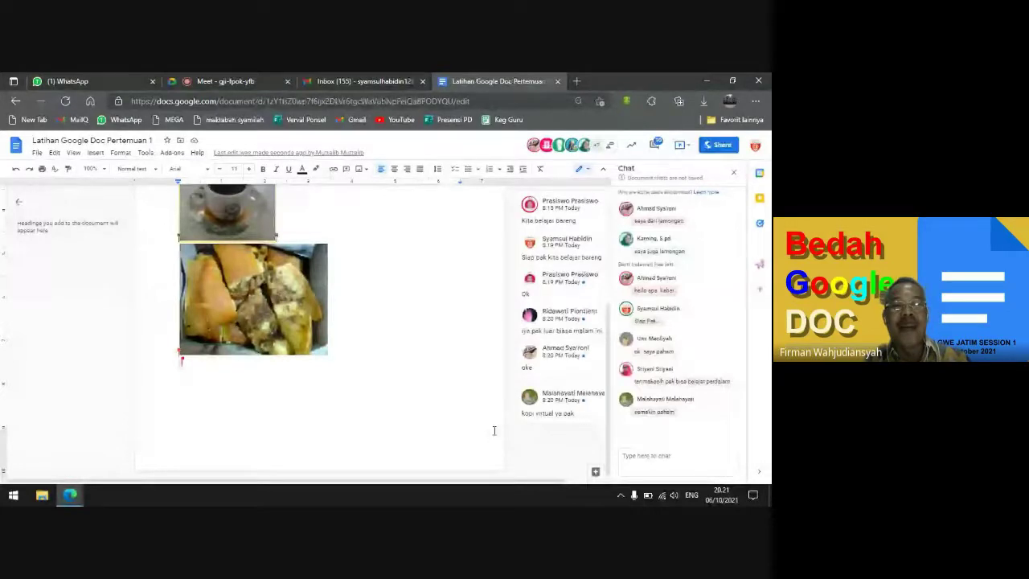
Review the practice document's name list, images and comment threads, and check its comment history
scroll(494, 430, up, 1)
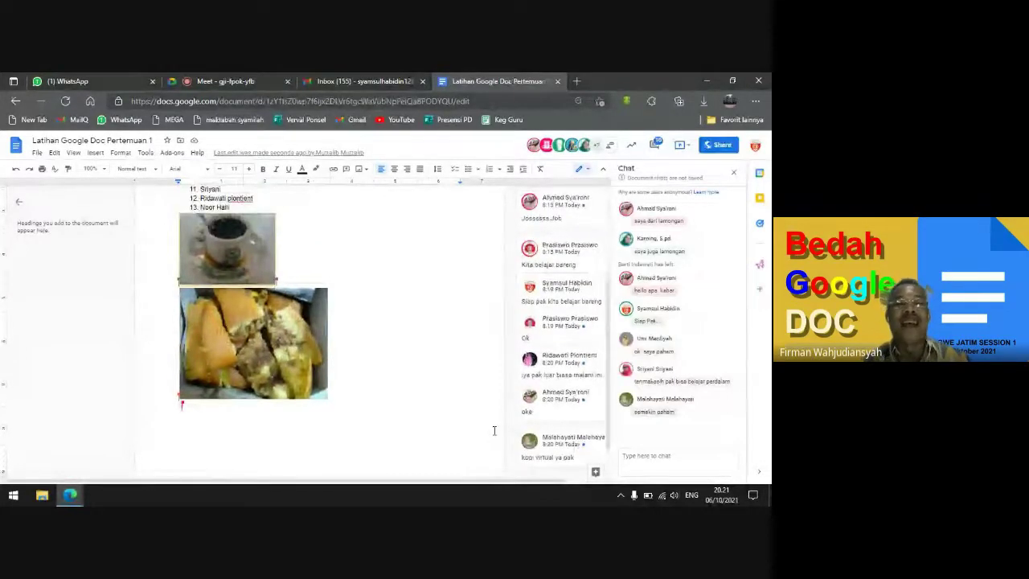
scroll(495, 430, up, 3)
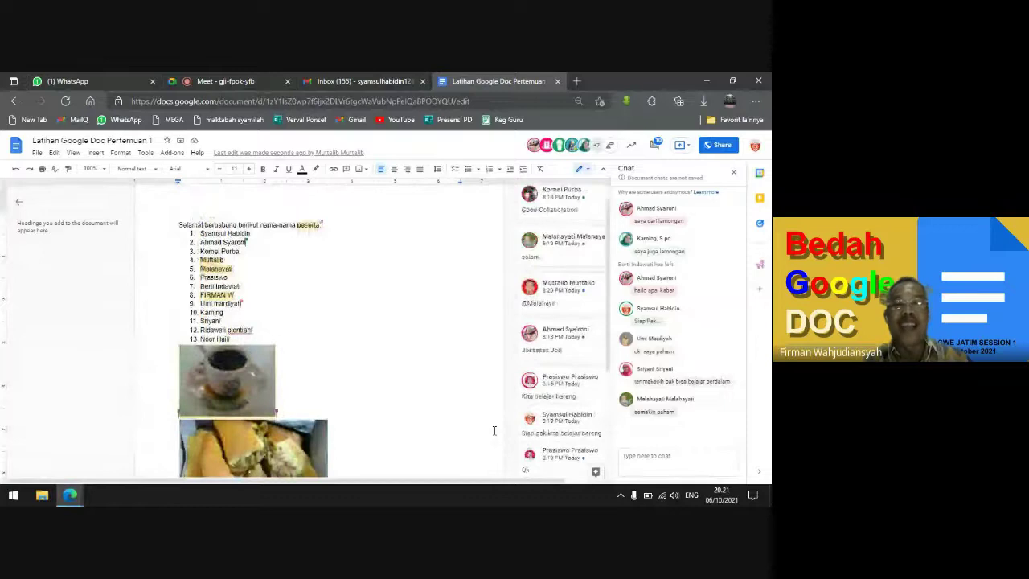
scroll(494, 430, up, 1)
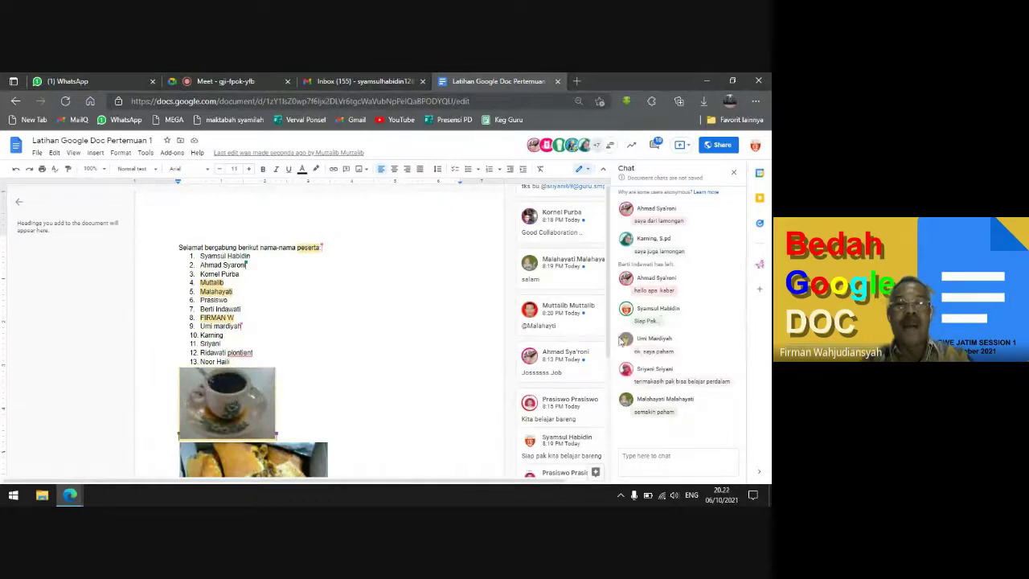
drag(610, 347, 626, 402)
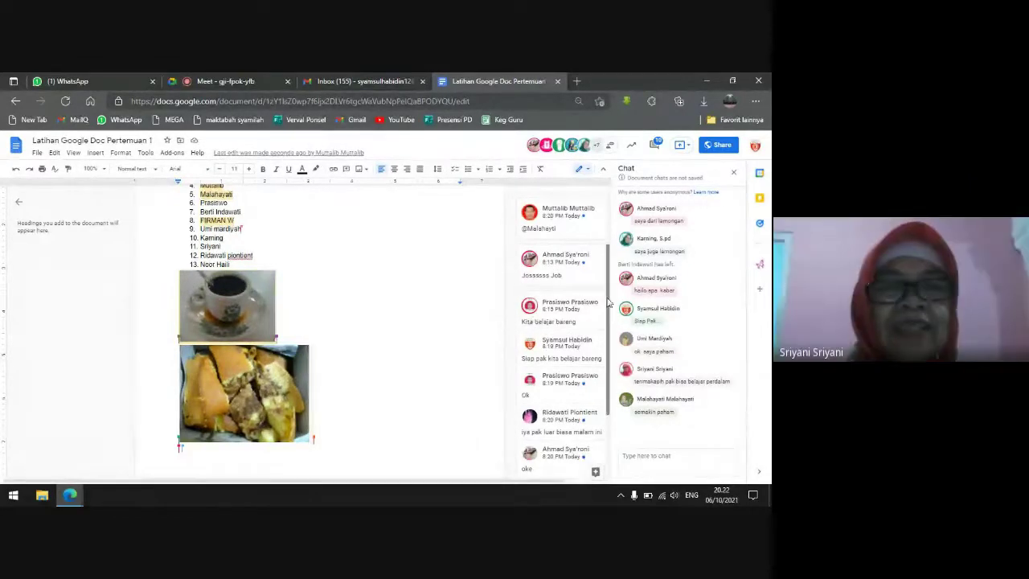
scroll(609, 311, down, 2)
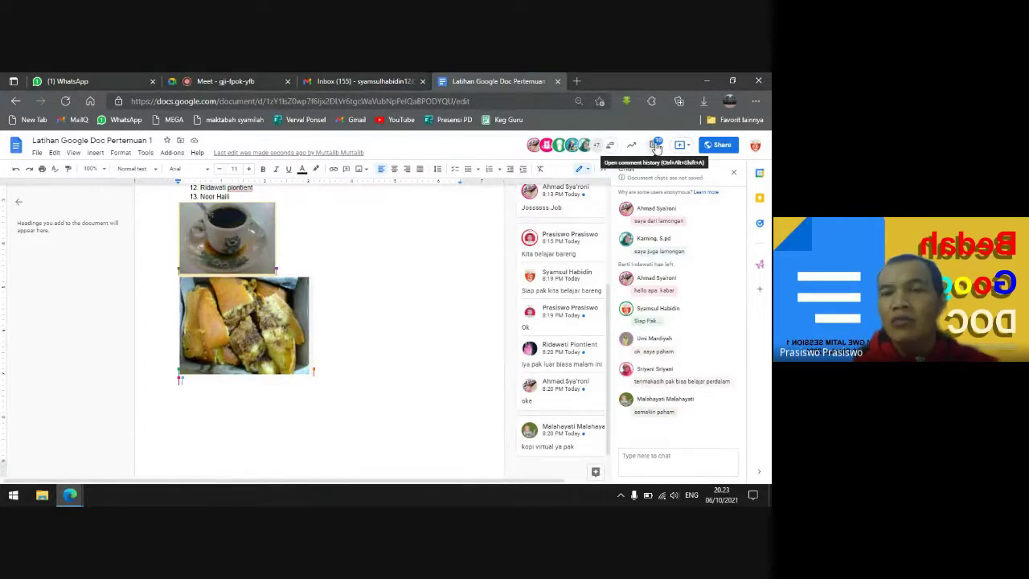
click(656, 146)
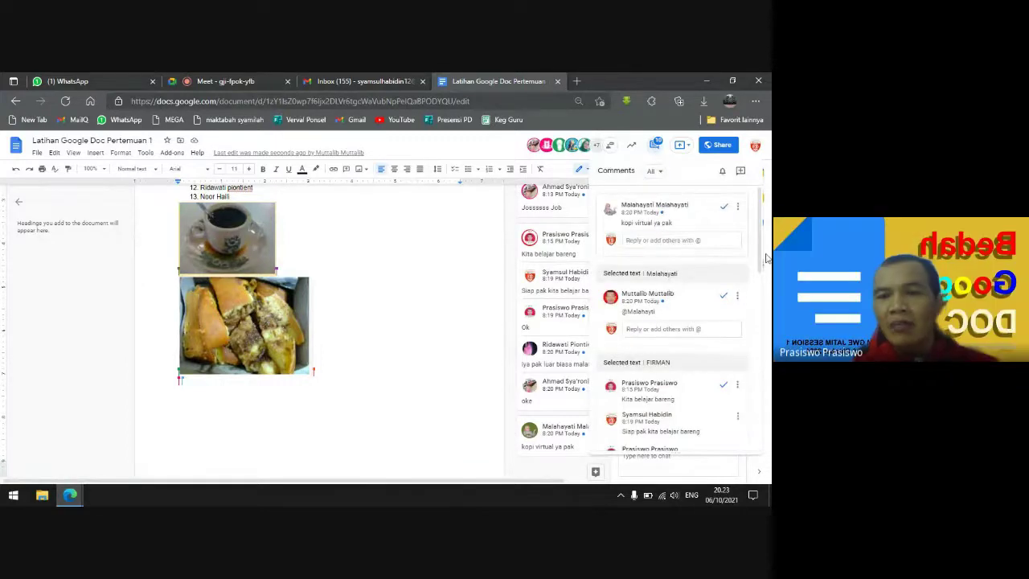
mouse_move(763, 259)
mouse_down()
mouse_move(770, 440)
mouse_move(766, 255)
mouse_up()
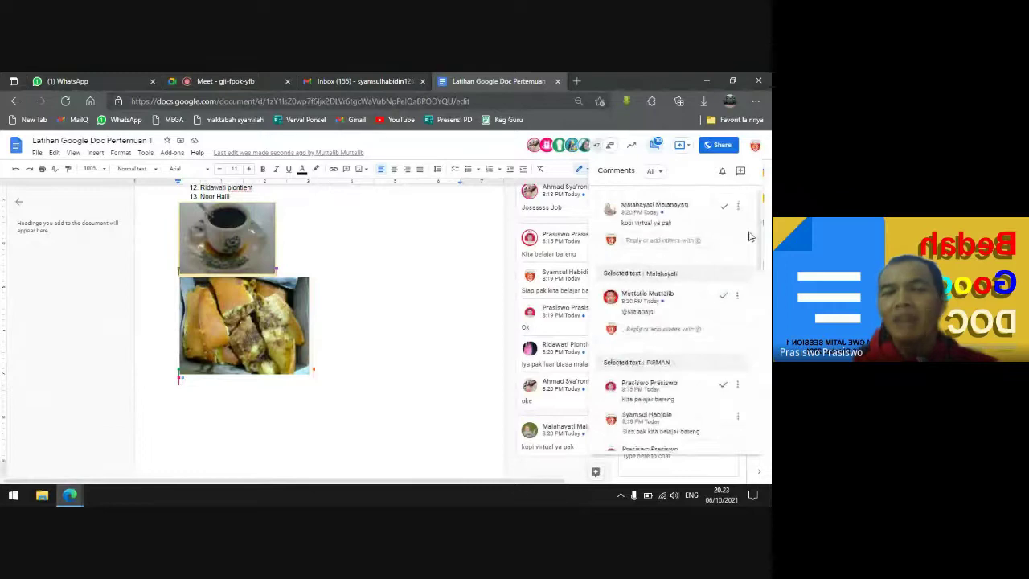
click(657, 149)
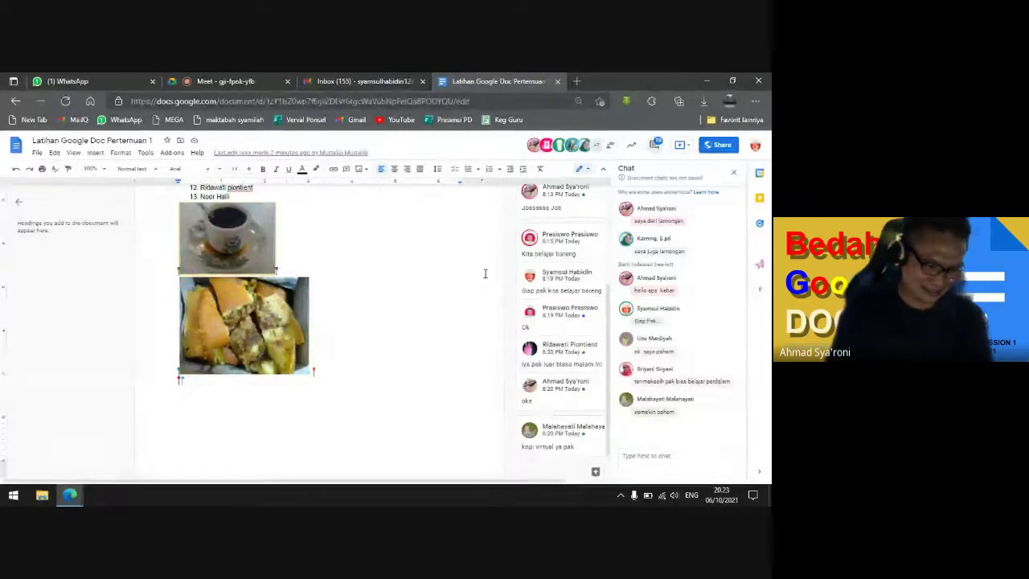
Go to the Meet call, close the in-call messages and look through the list of participants
click(244, 76)
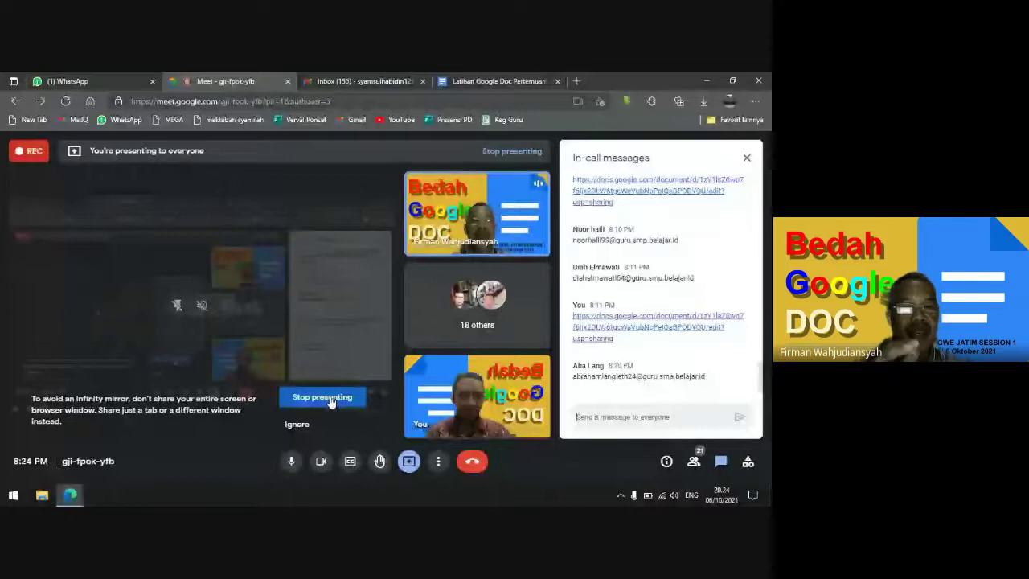
click(722, 463)
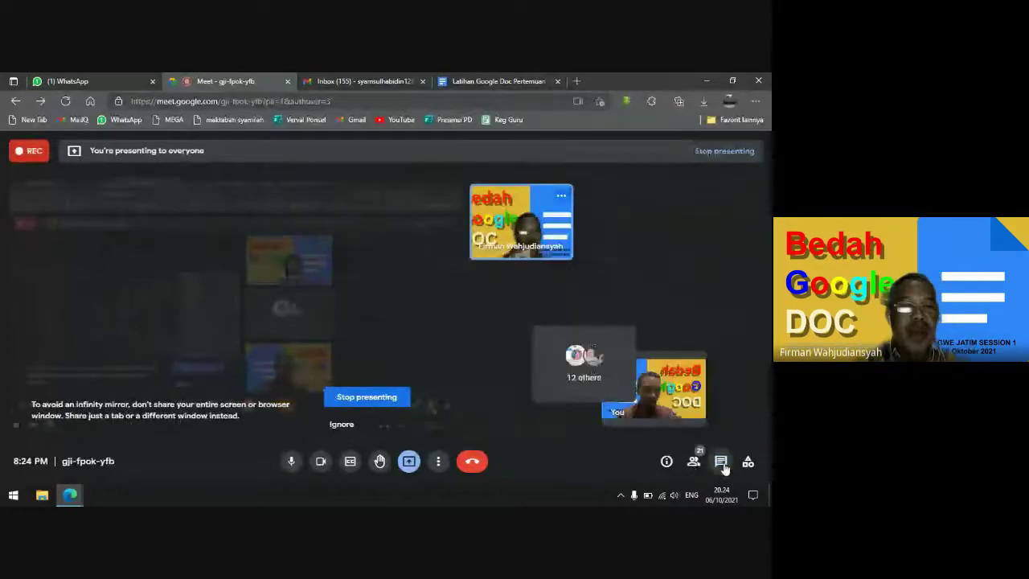
click(695, 464)
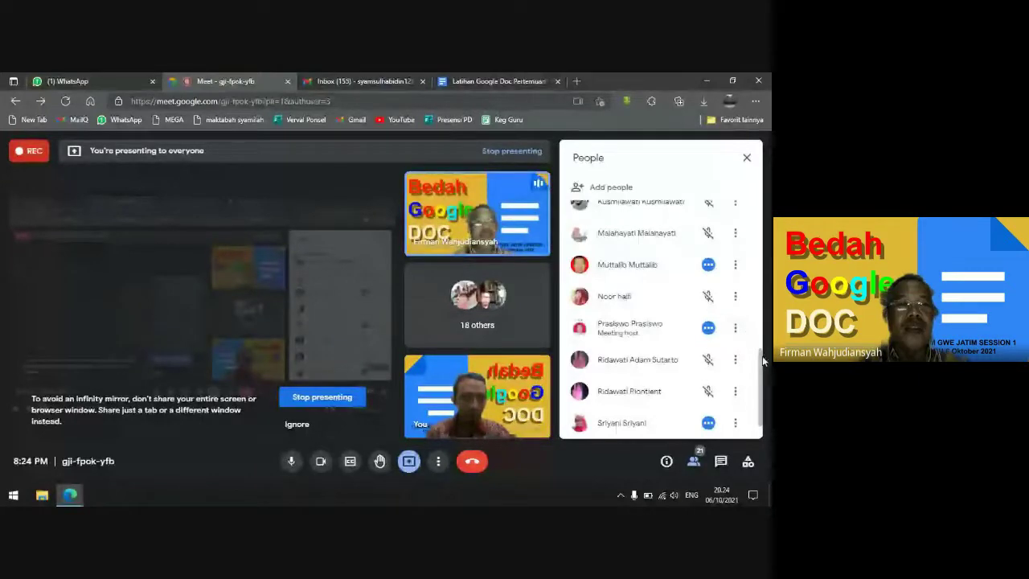
scroll(762, 386, down, 1)
scroll(763, 355, up, 1)
scroll(763, 356, up, 3)
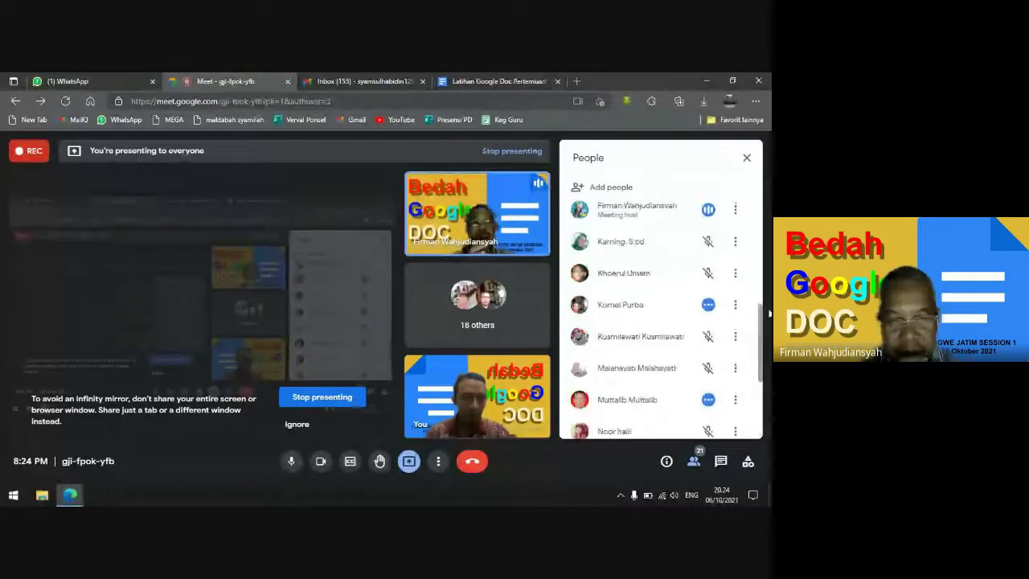
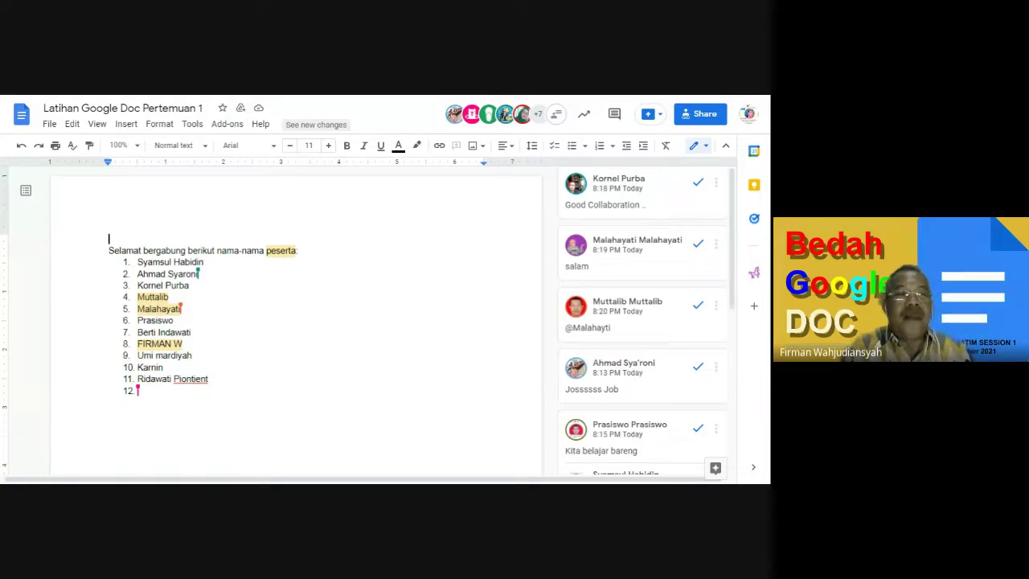
Place the cursor in the empty item 12 of the name list and create a new blank document
click(138, 391)
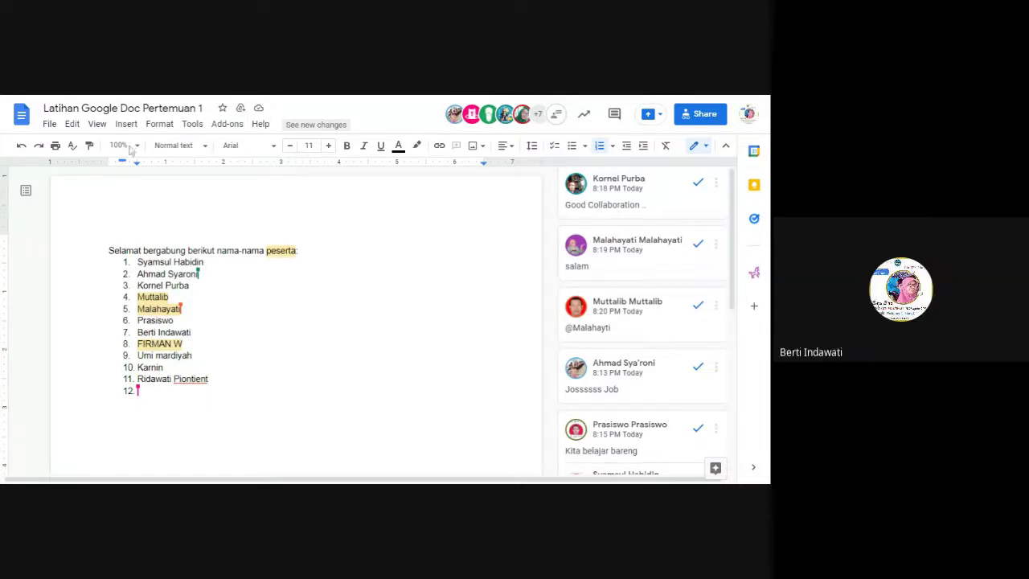
click(50, 125)
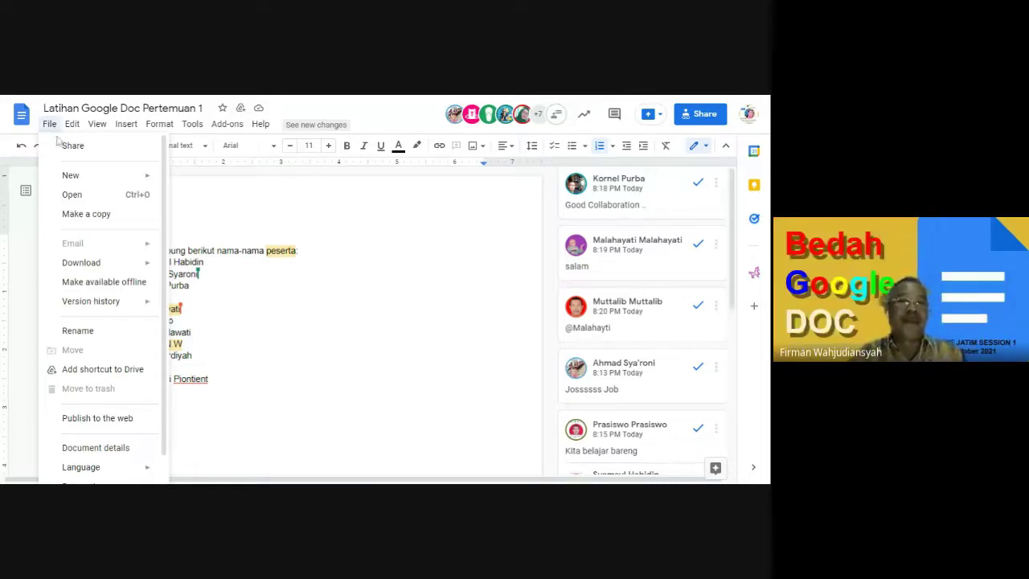
mouse_move(73, 178)
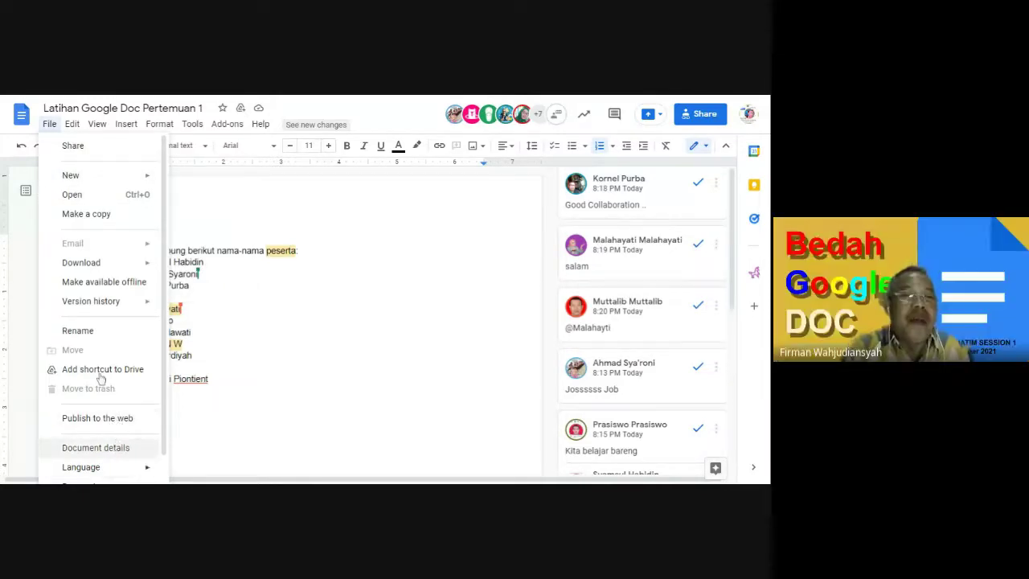
mouse_move(108, 179)
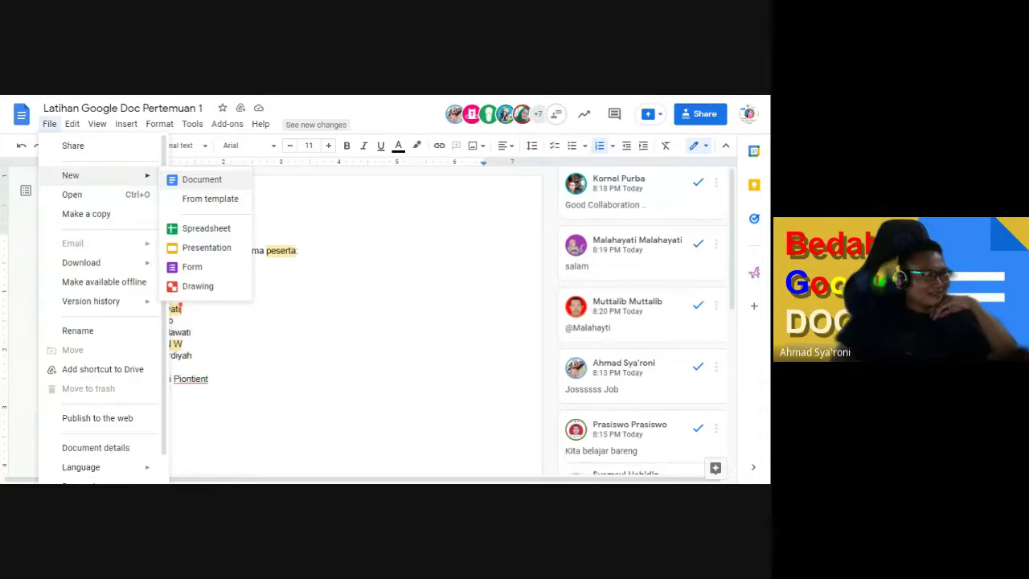
click(208, 185)
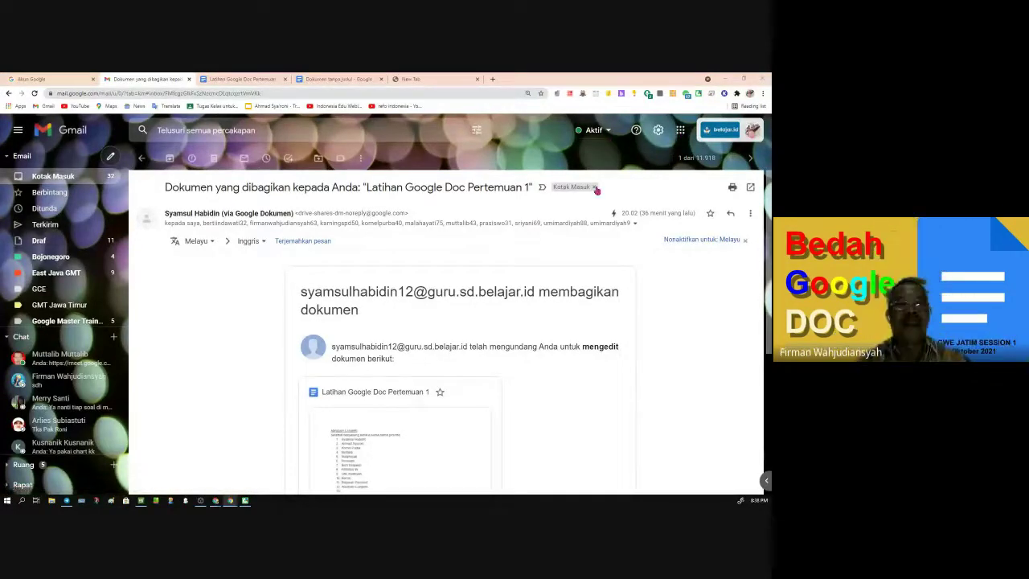
Open Google Meet from Gmail, start an instant meeting, and dismiss the extension prompts and the meeting-ready notice
click(681, 133)
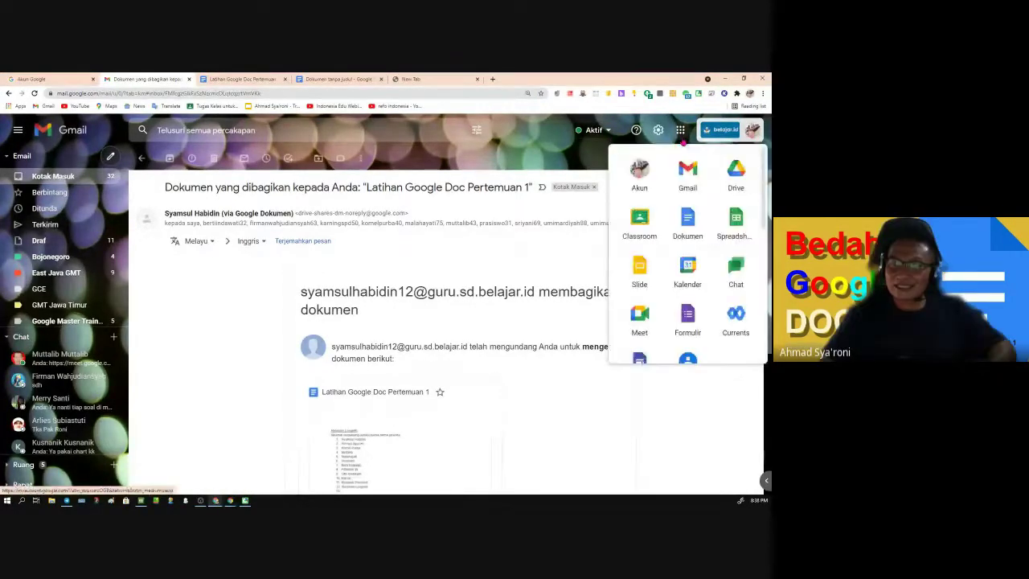
click(639, 315)
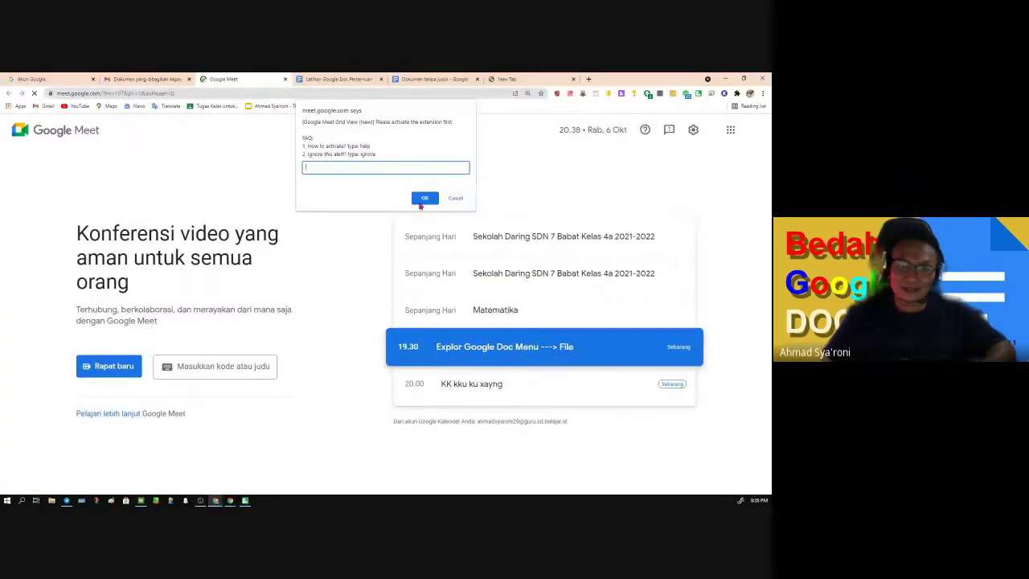
click(424, 200)
click(130, 364)
click(141, 389)
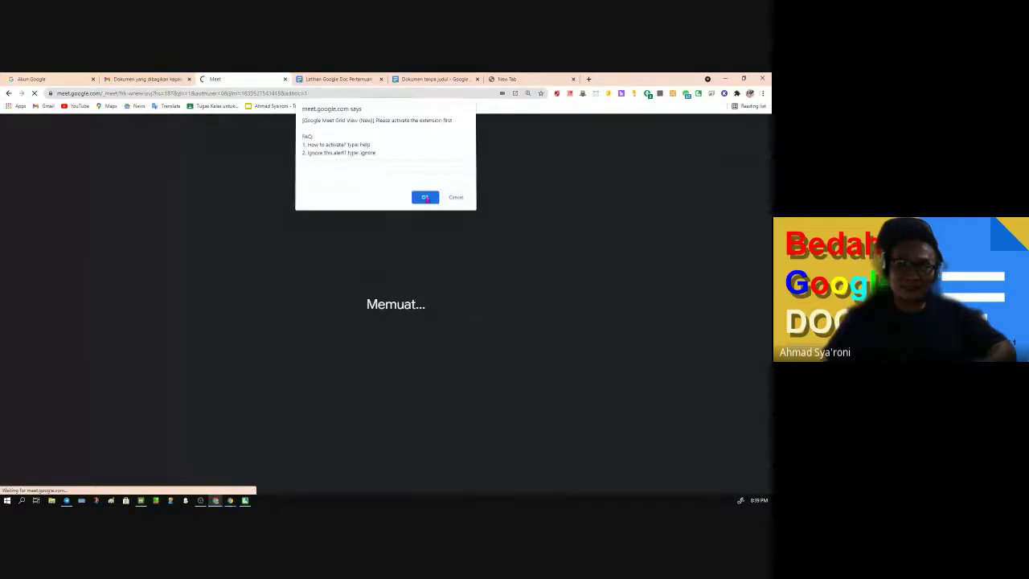
click(425, 198)
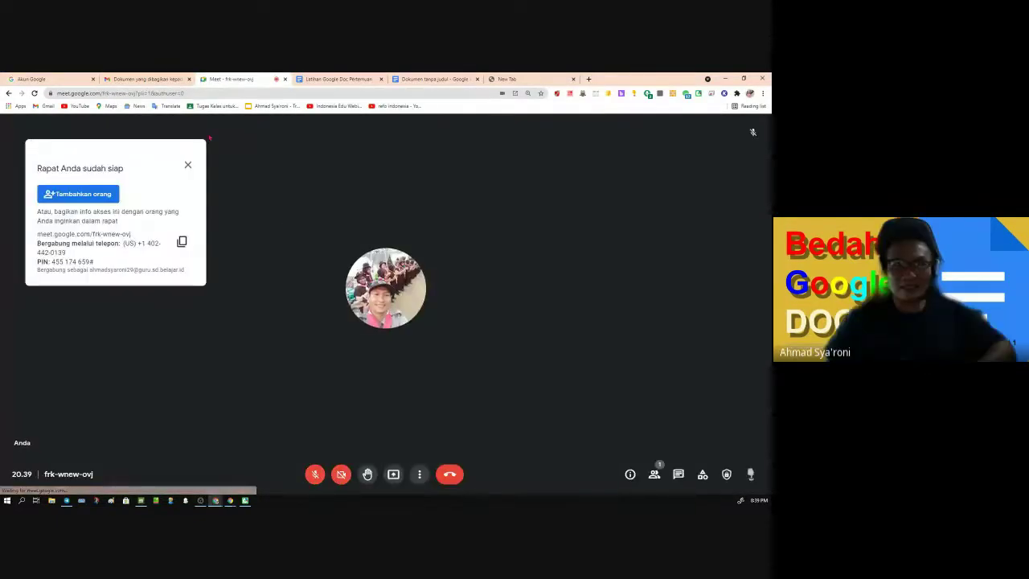
click(188, 164)
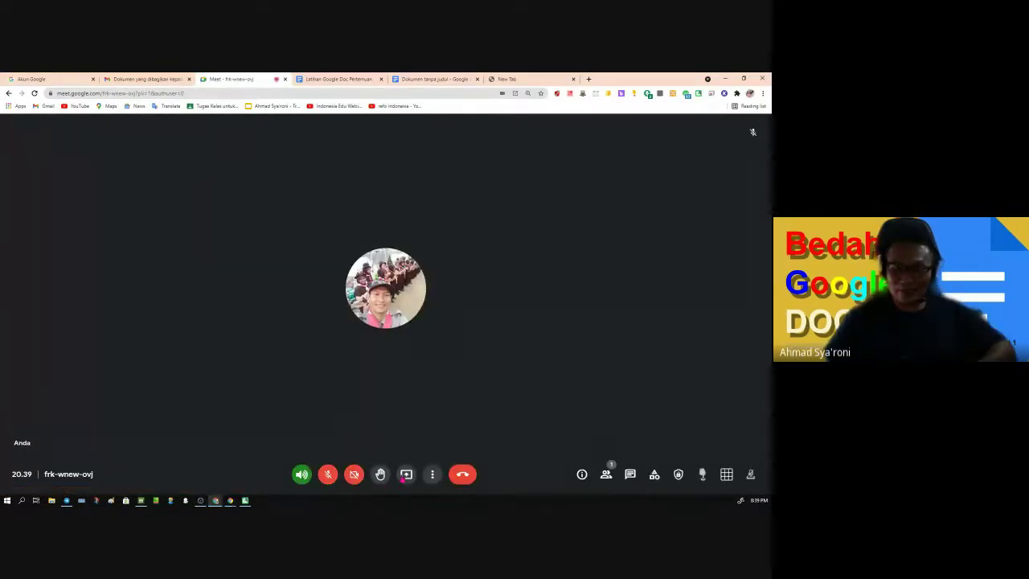
Present the "Dokumen tanpa judul" browser tab in the meeting with tab audio shared
click(403, 478)
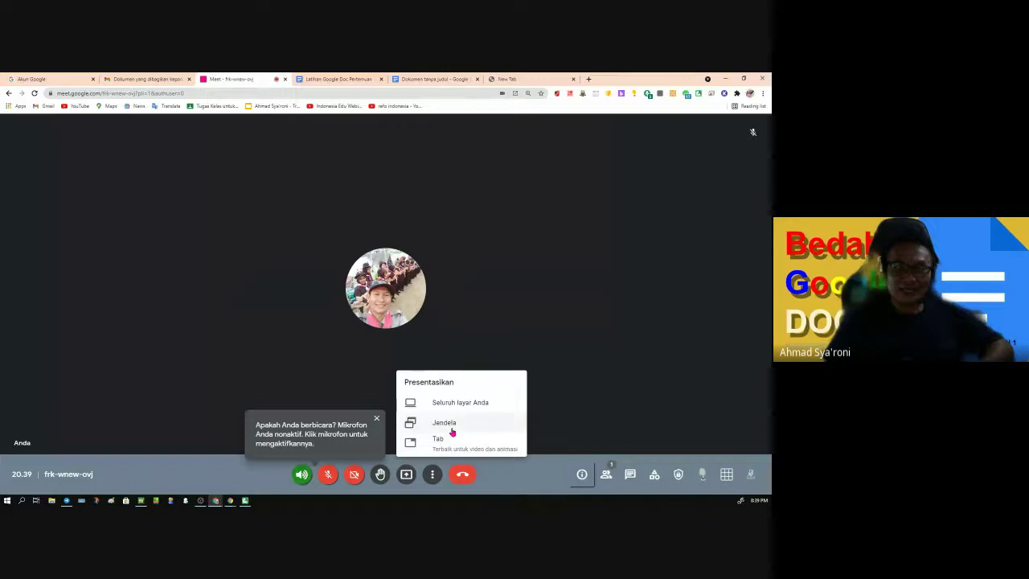
click(376, 418)
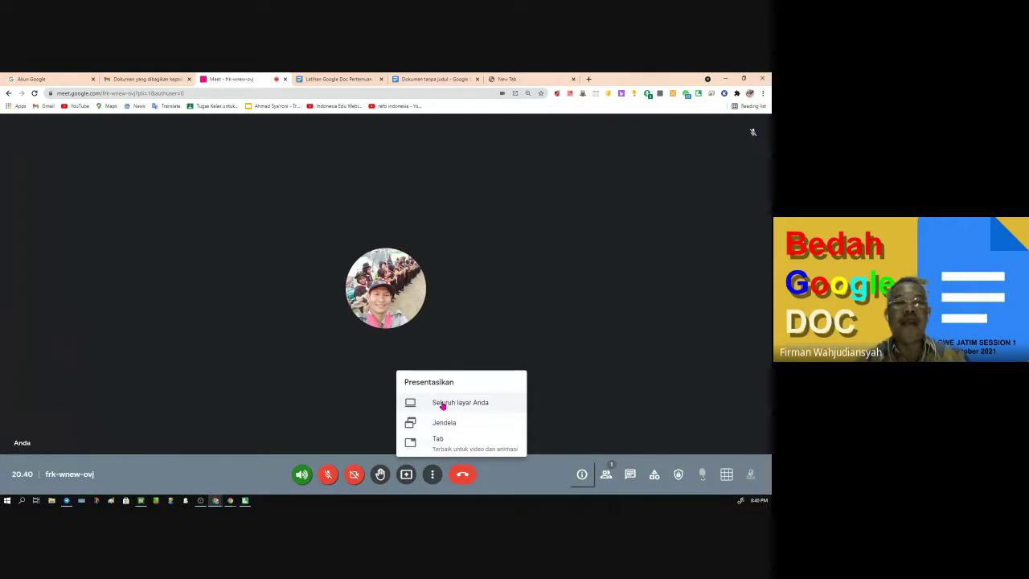
click(438, 441)
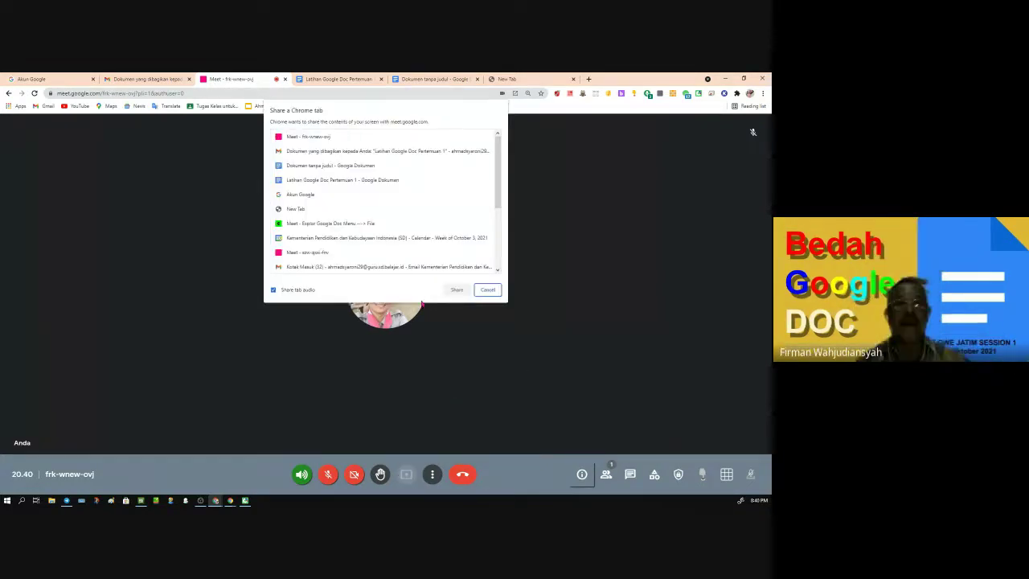
click(321, 165)
click(456, 290)
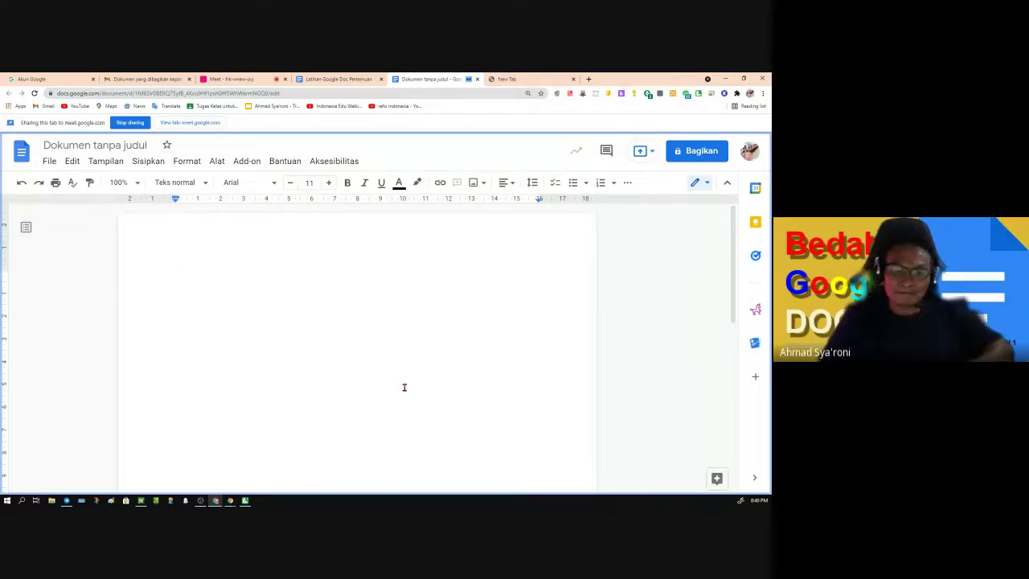
Look at the ongoing presentation in Meet, going back and forth between the meeting and the shared document
click(230, 79)
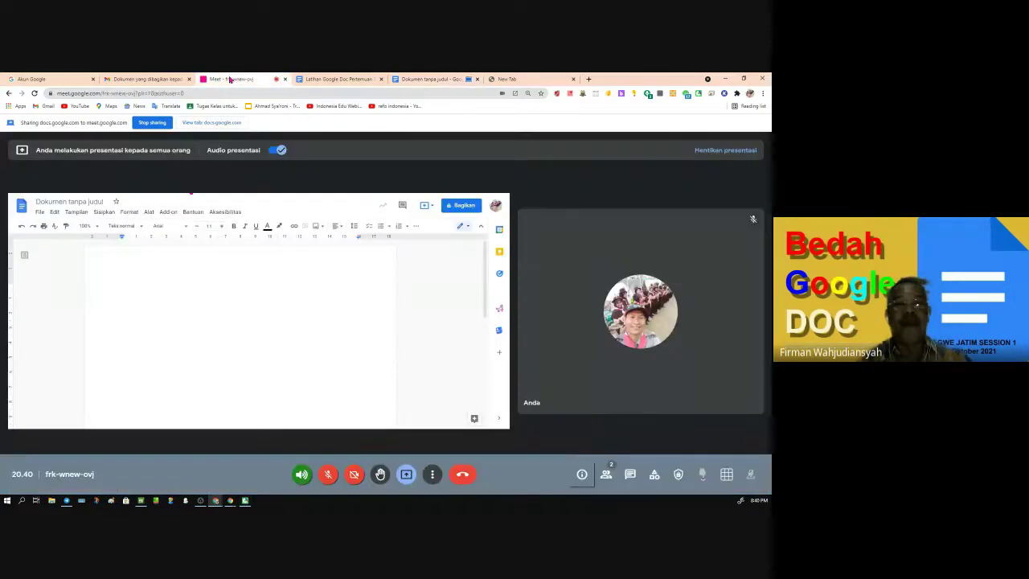
click(431, 474)
click(337, 150)
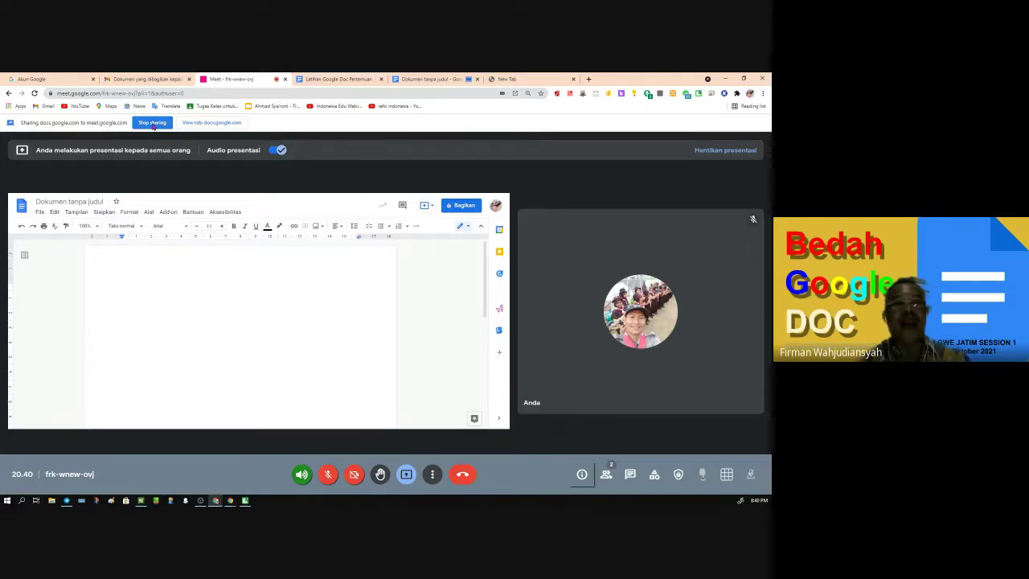
click(203, 123)
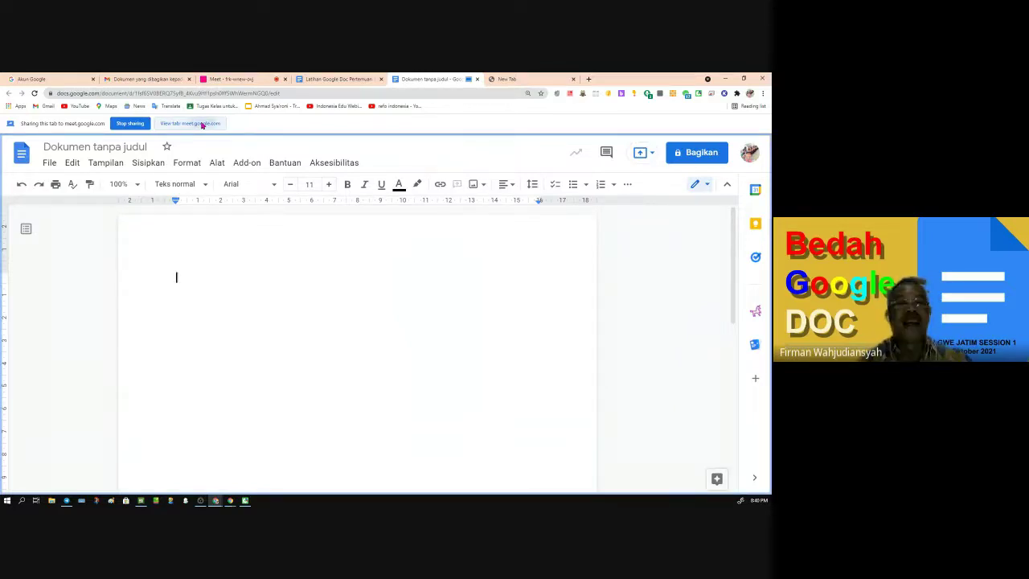
click(202, 123)
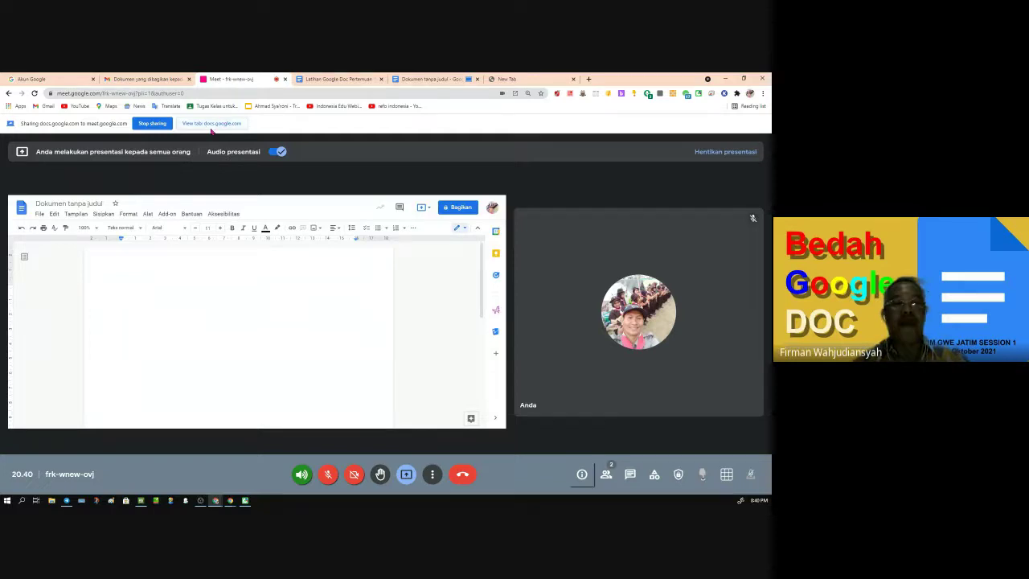
click(216, 125)
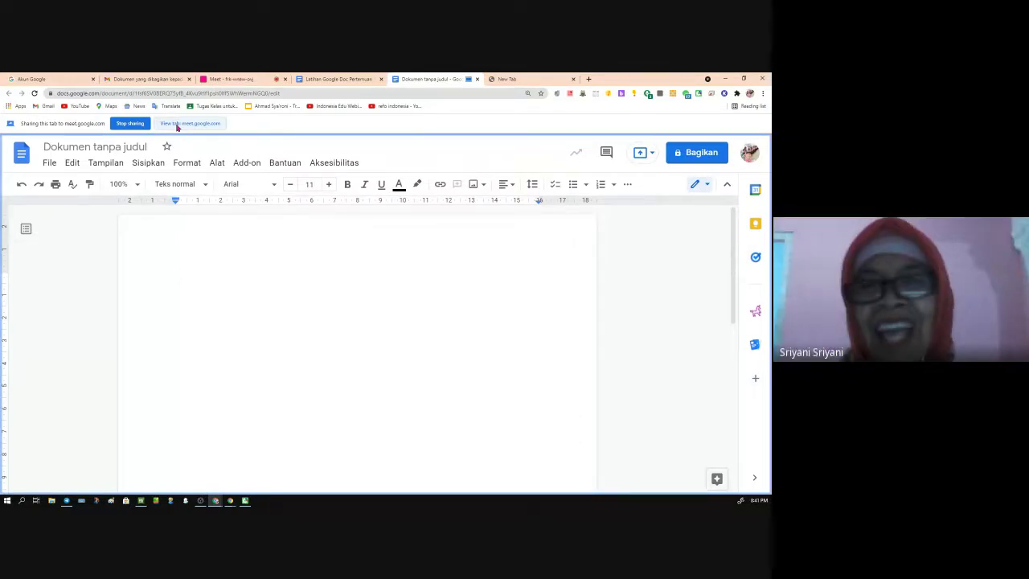
click(178, 126)
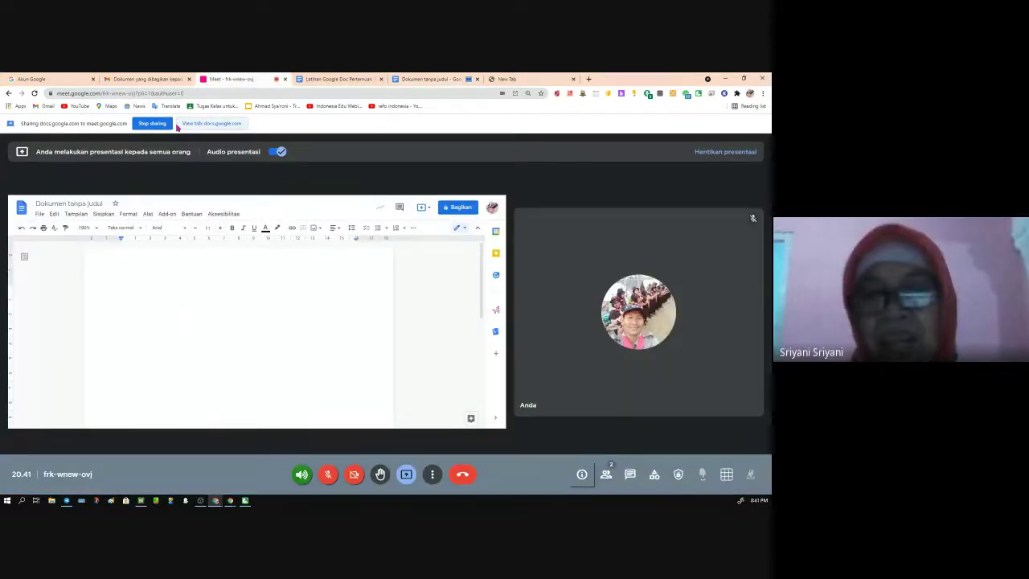
Stop presenting the document tab and bring up the choice of presentation sources again
click(408, 472)
click(410, 443)
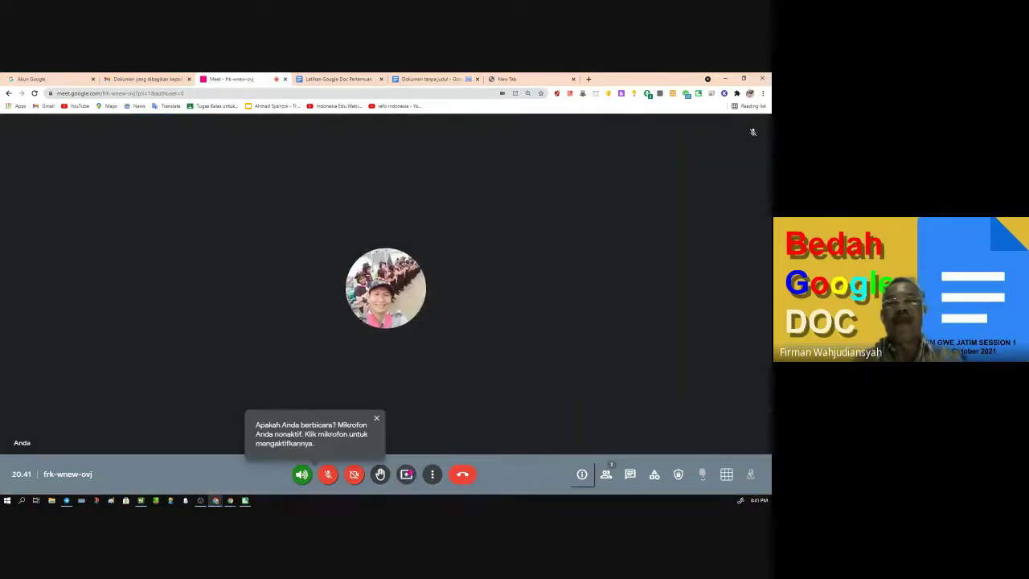
click(407, 474)
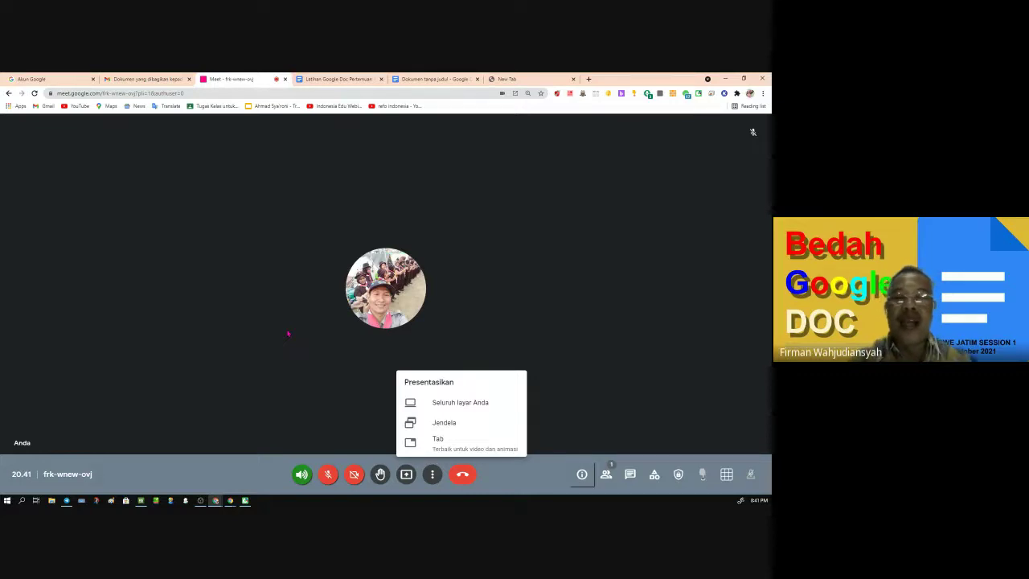
View the available screens for presenting the entire screen, cancel the sharing, and close the Meet tab
click(460, 405)
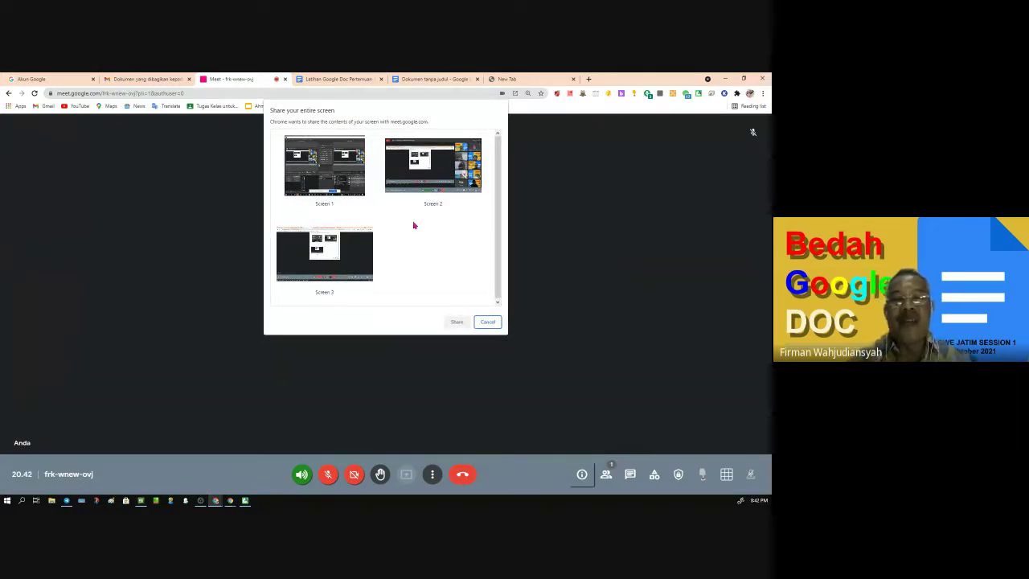
click(486, 322)
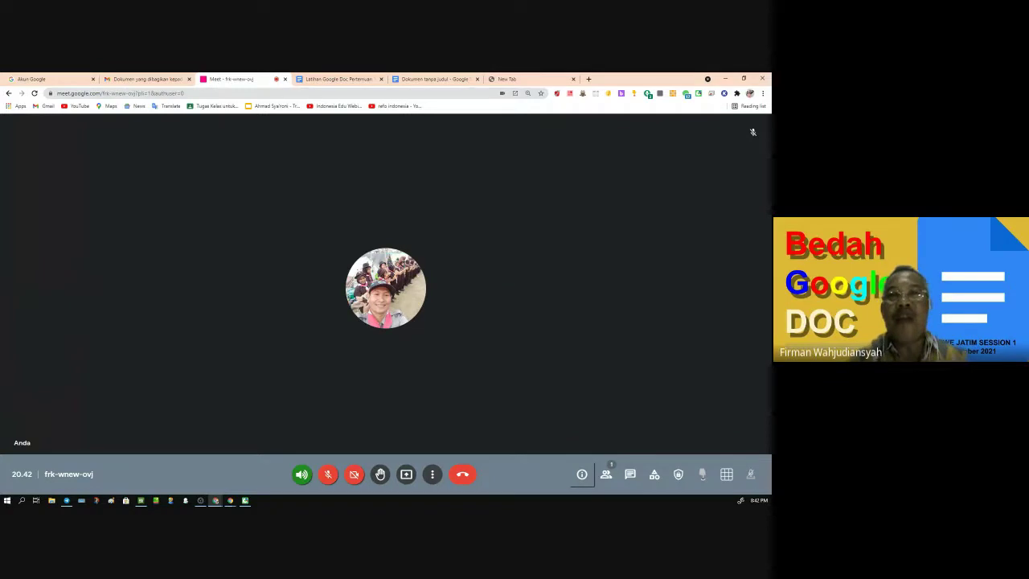
click(285, 80)
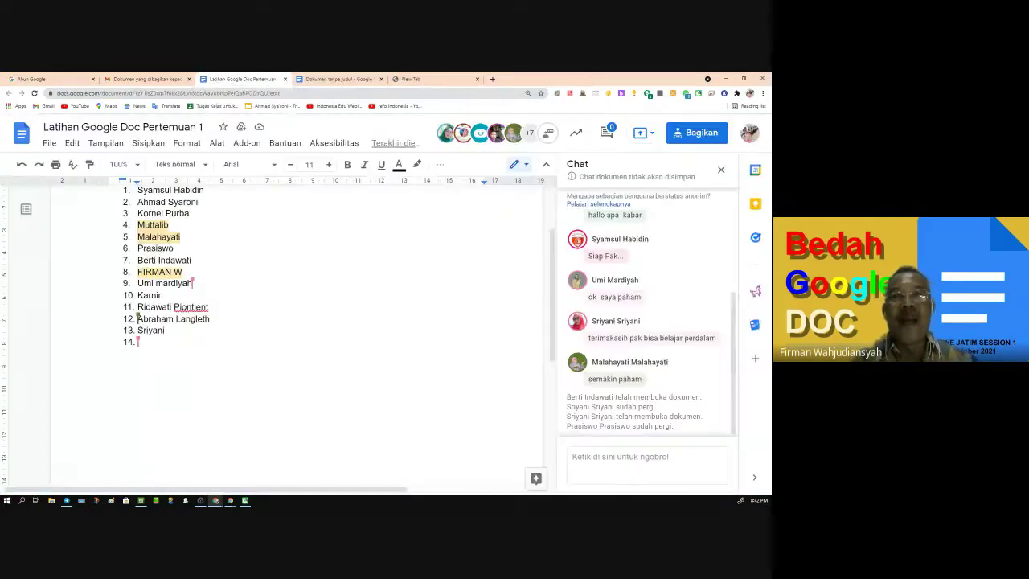
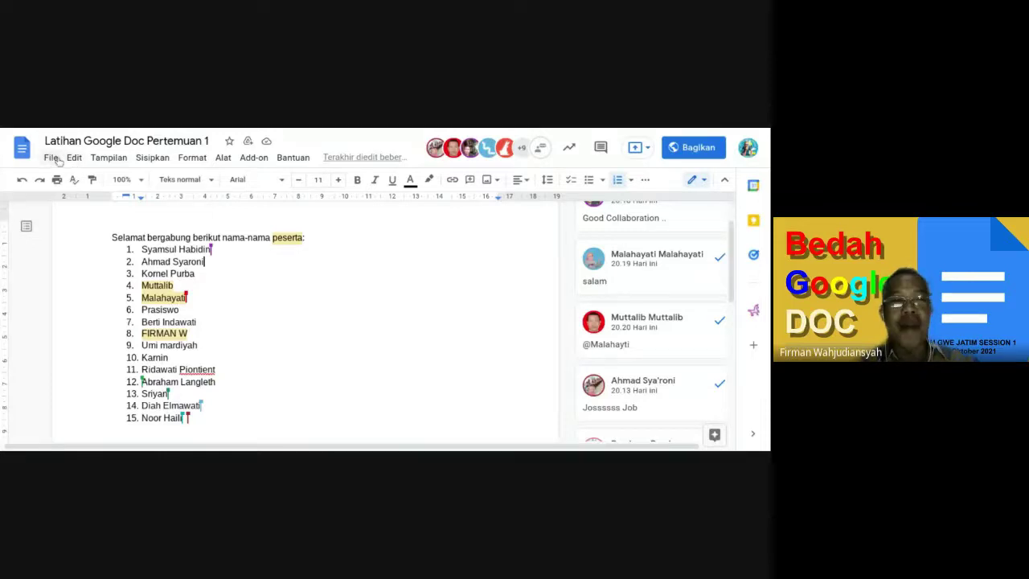
Look through the file commands of "Latihan Google Doc Pertemuan 1" and the new file types on offer, including Spreadsheet
click(55, 158)
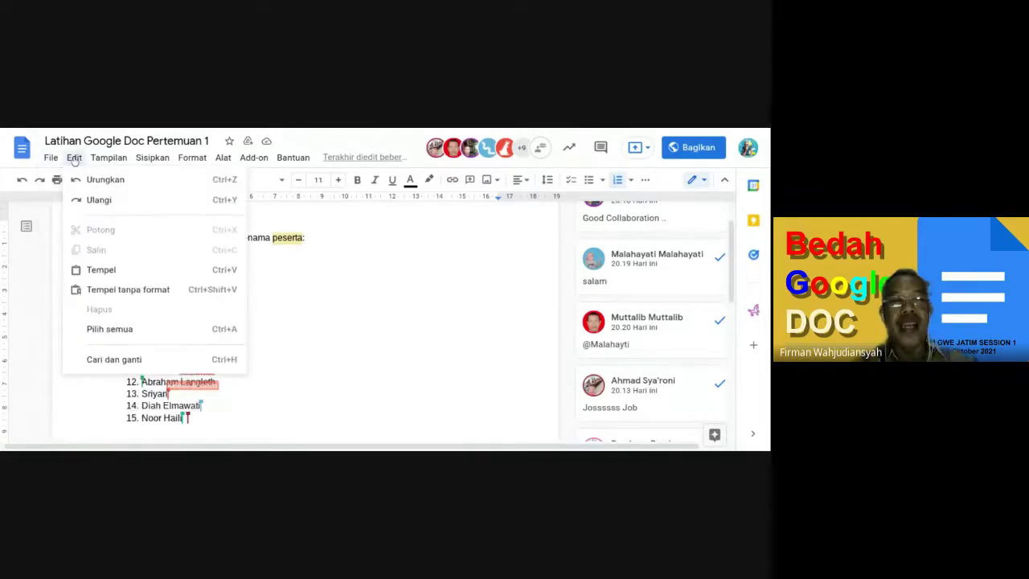
click(74, 158)
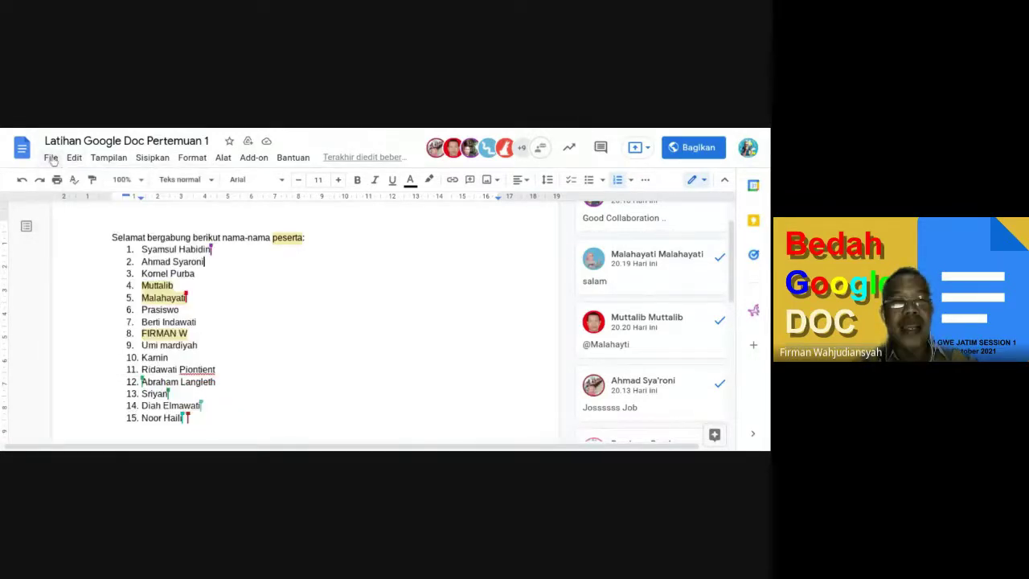
click(52, 158)
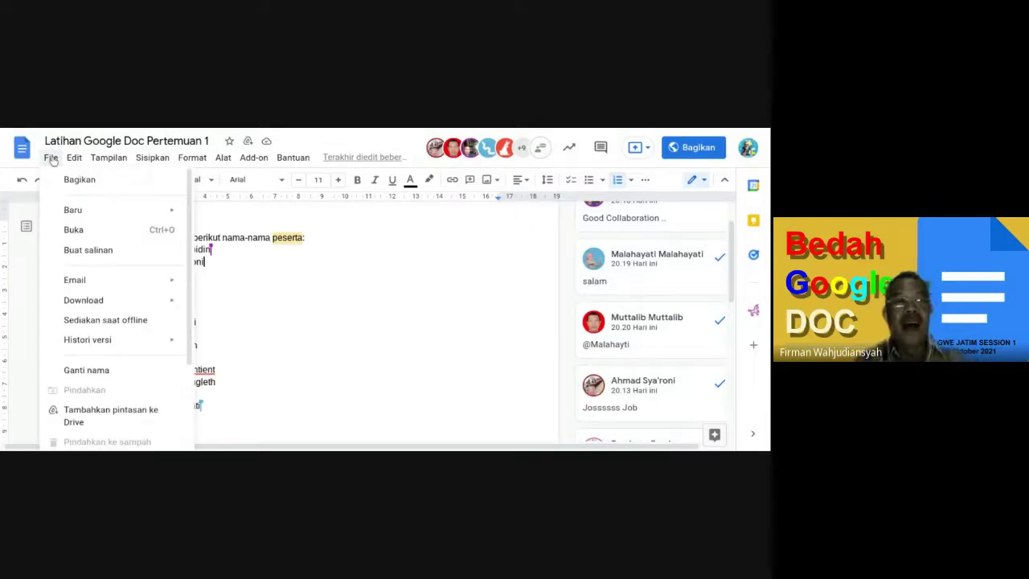
mouse_move(71, 161)
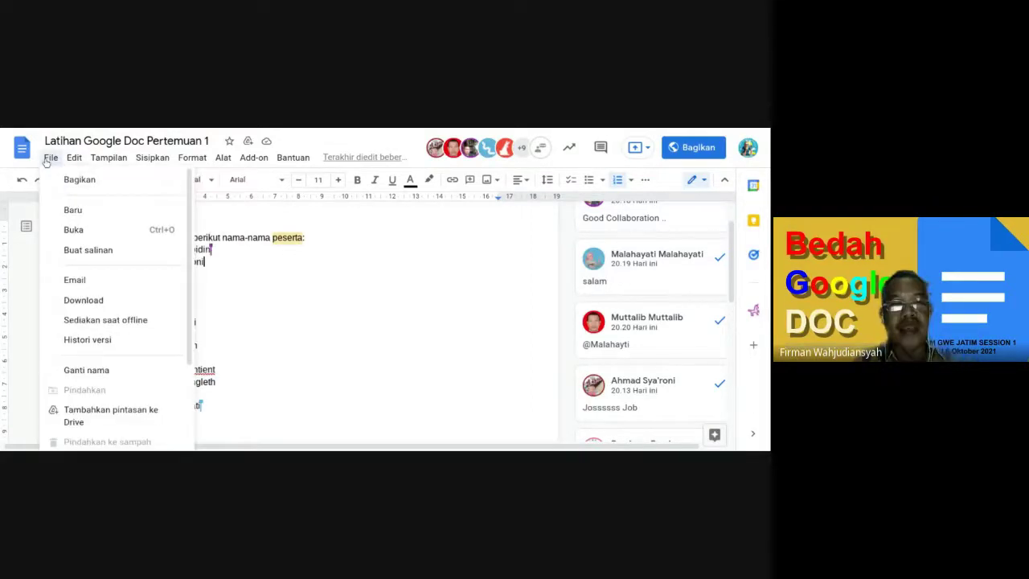
mouse_move(60, 213)
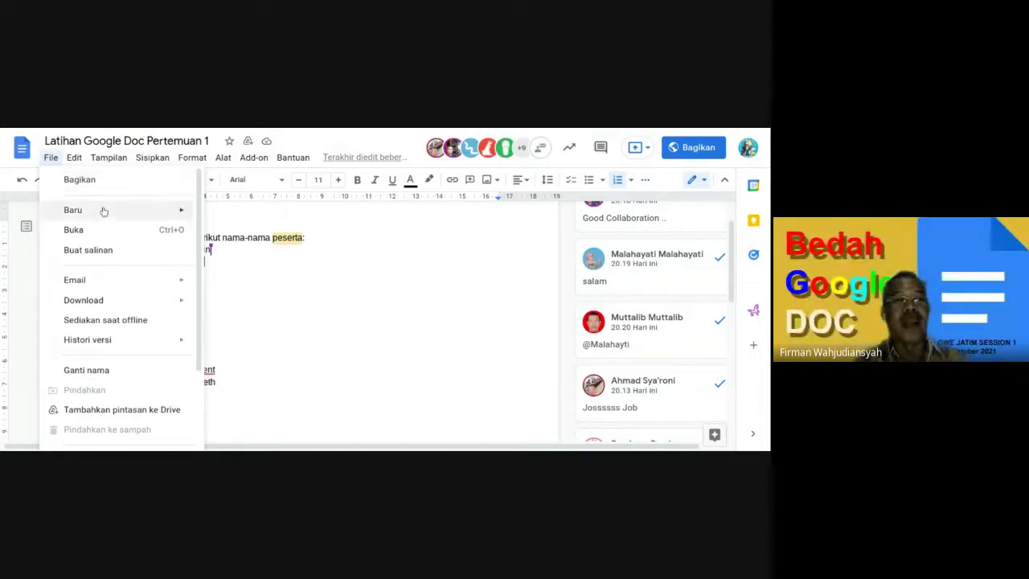
mouse_move(106, 216)
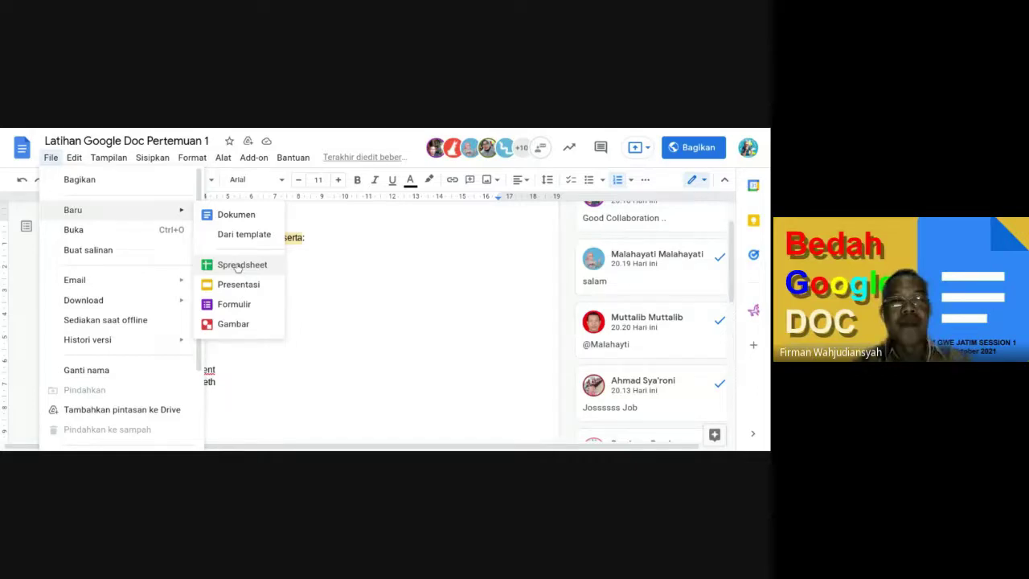
click(238, 266)
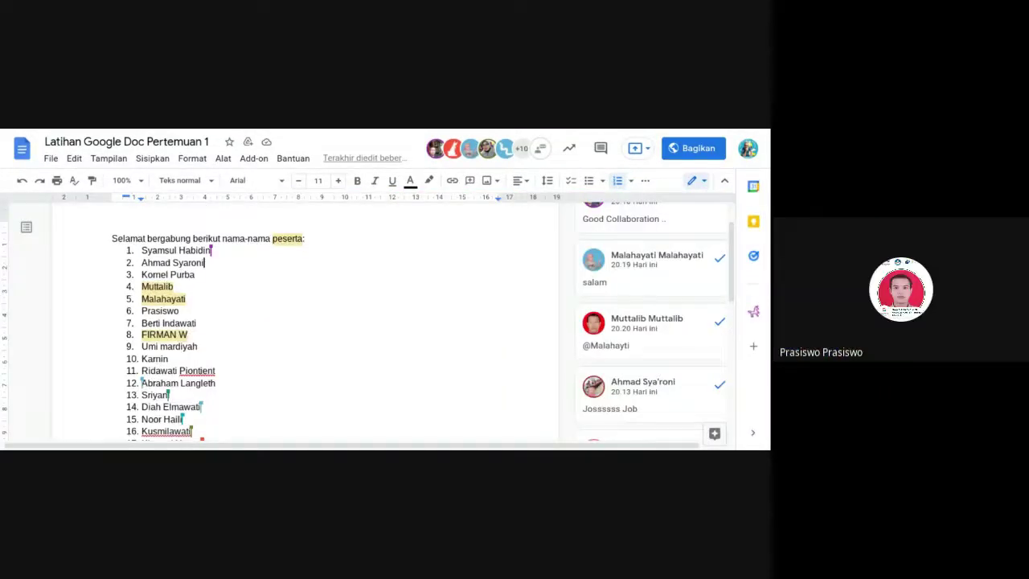
Examine the Buka file dialog with its Drive Saya section twice, closing it each time without opening a file
scroll(270, 206, down, 1)
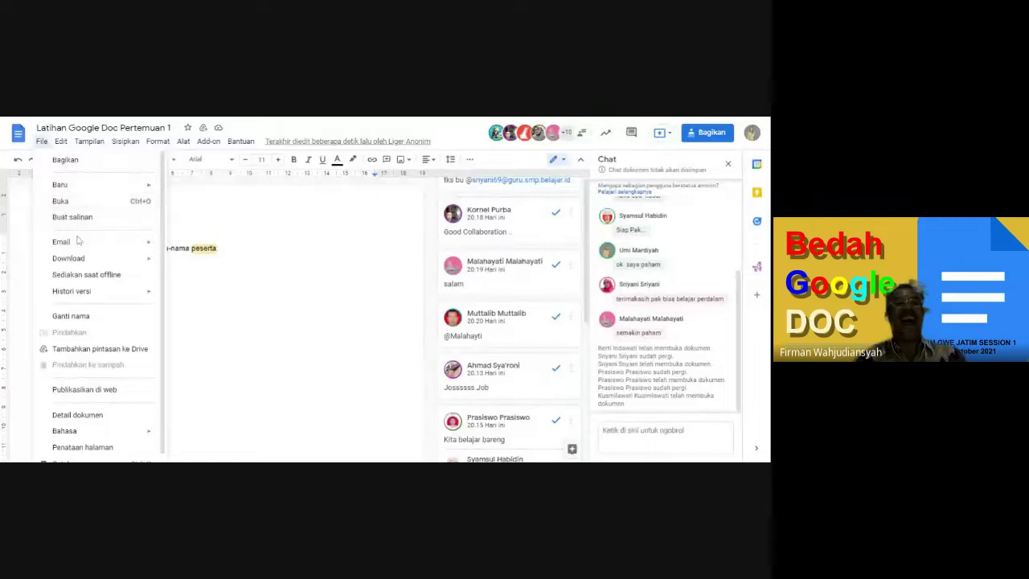
mouse_move(76, 258)
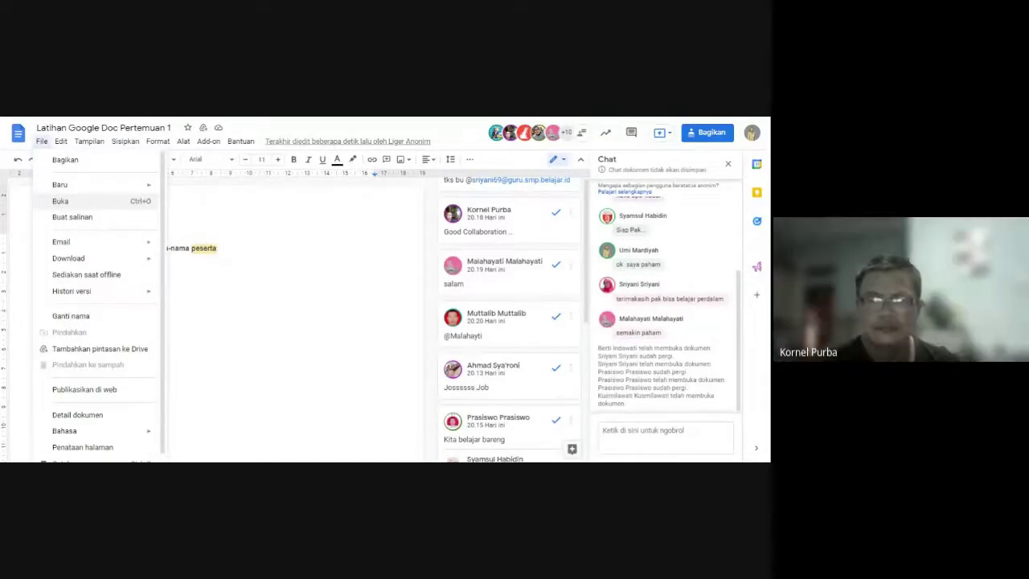
click(62, 202)
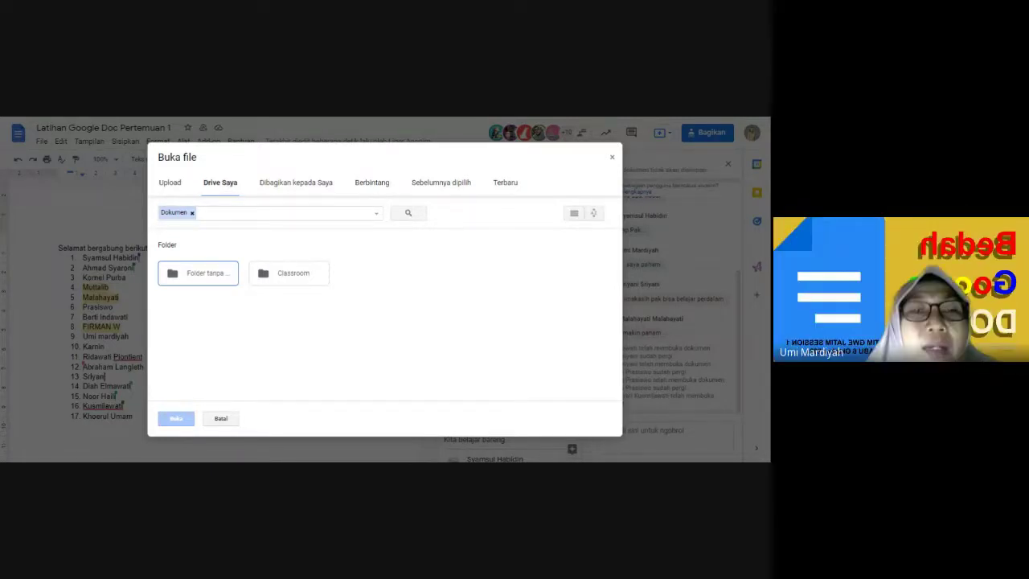
click(222, 184)
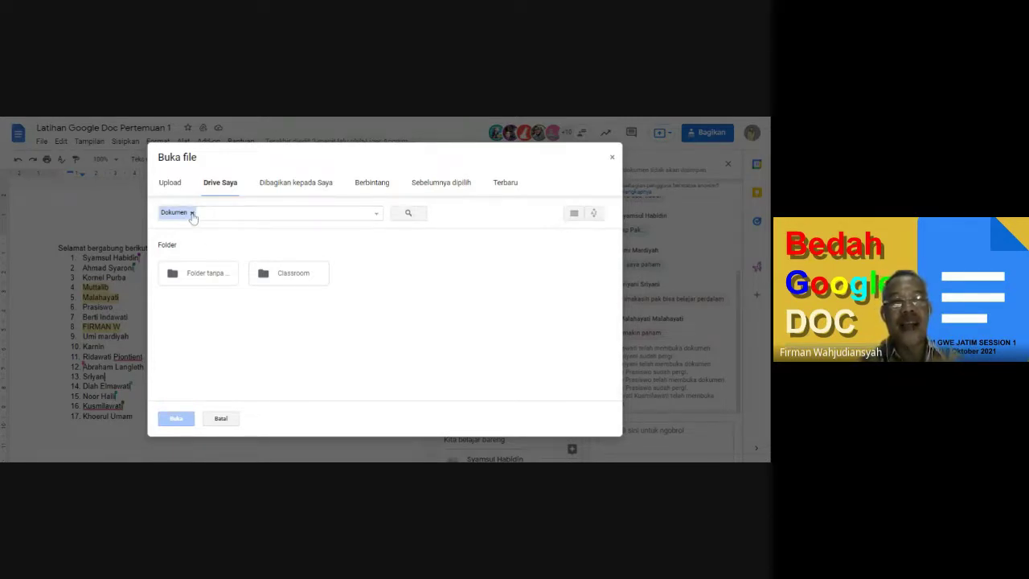
click(613, 160)
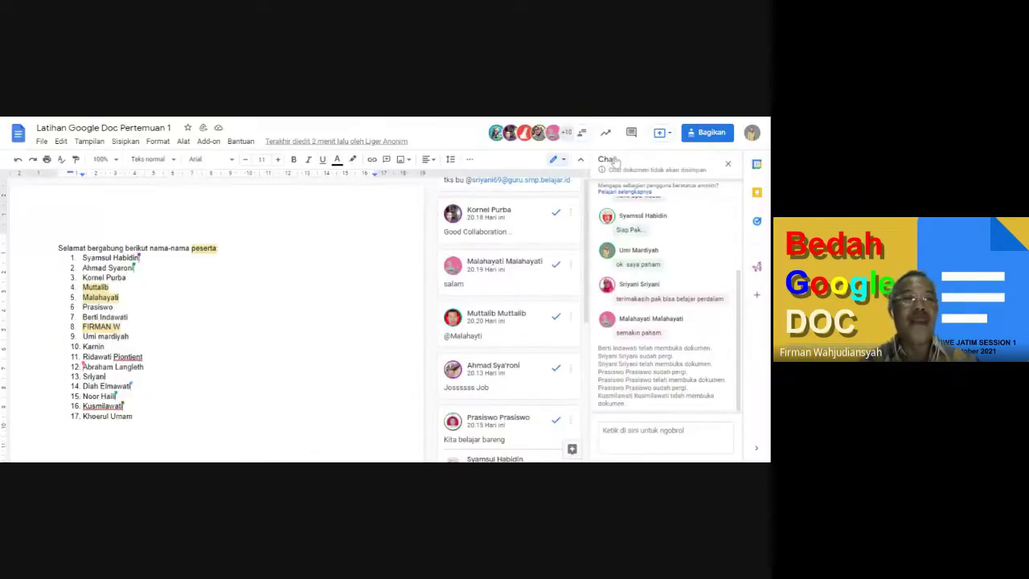
click(41, 142)
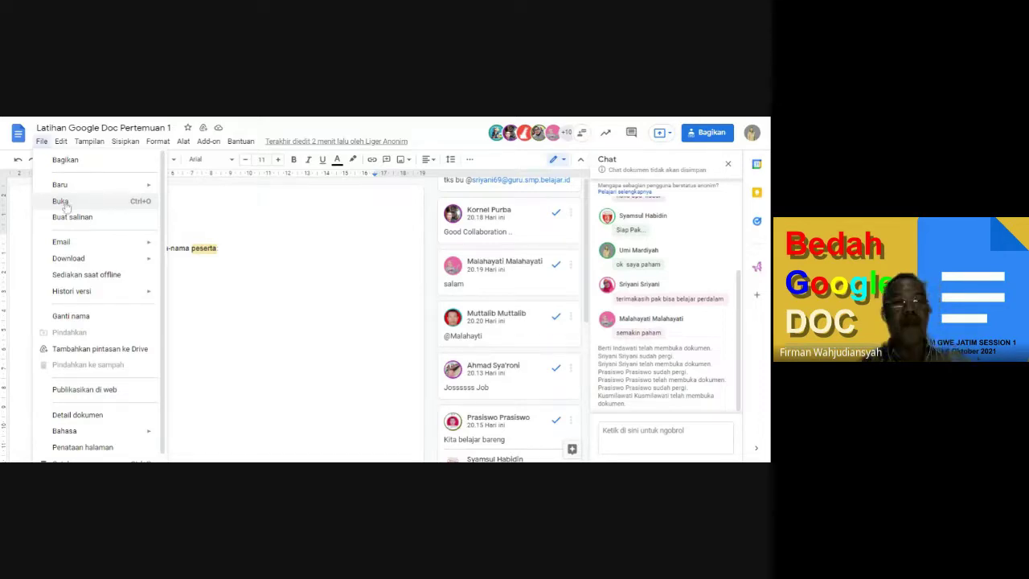
click(147, 207)
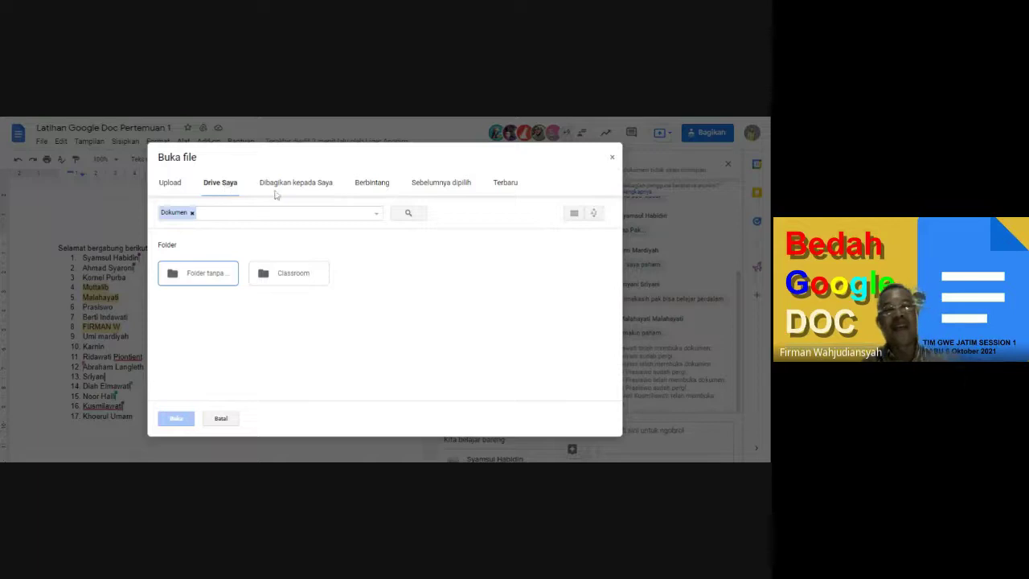
click(611, 160)
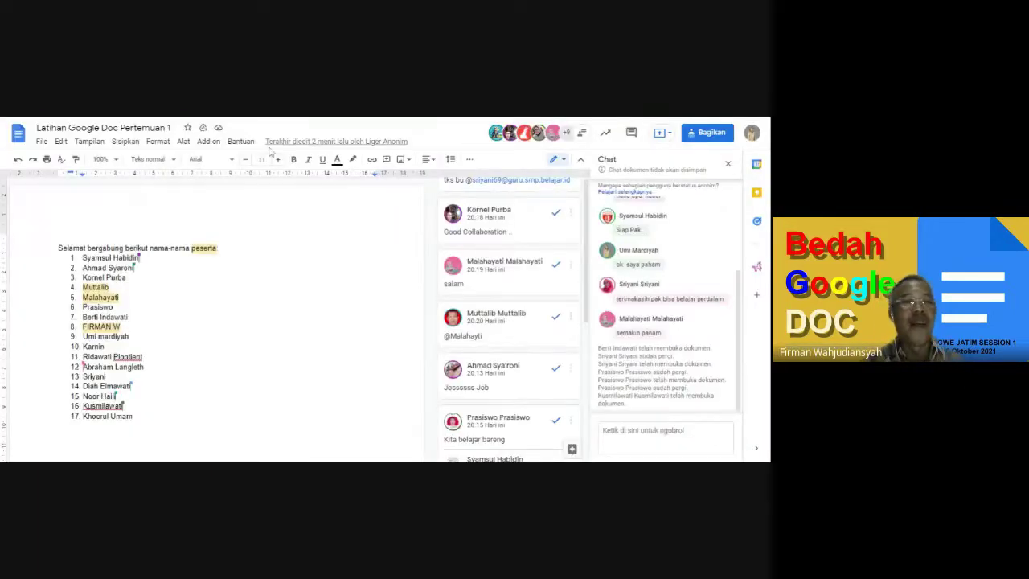
Examine the Salin dokumen options for copying the document twice, closing the dialog each time without making a copy
click(42, 142)
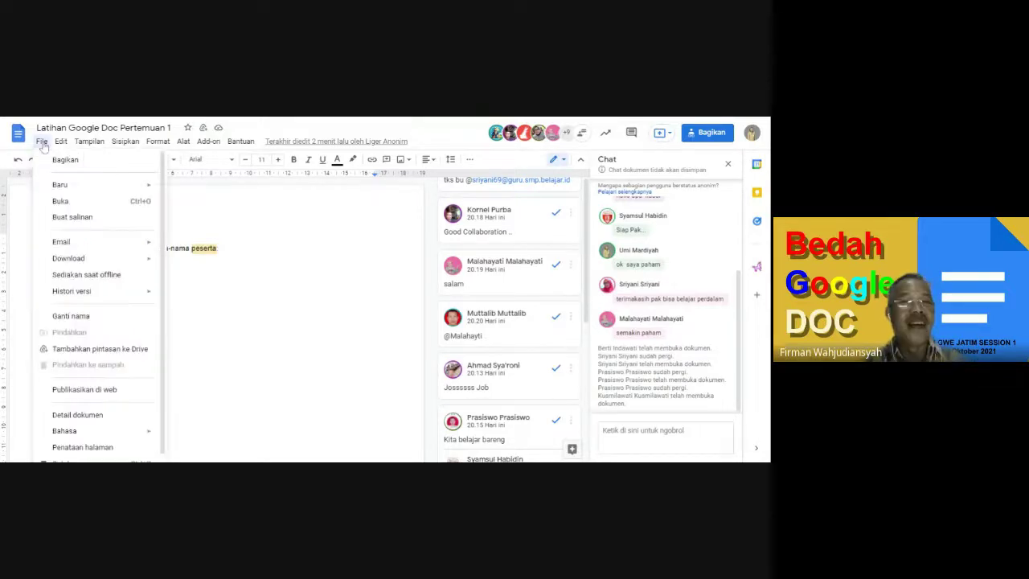
click(81, 219)
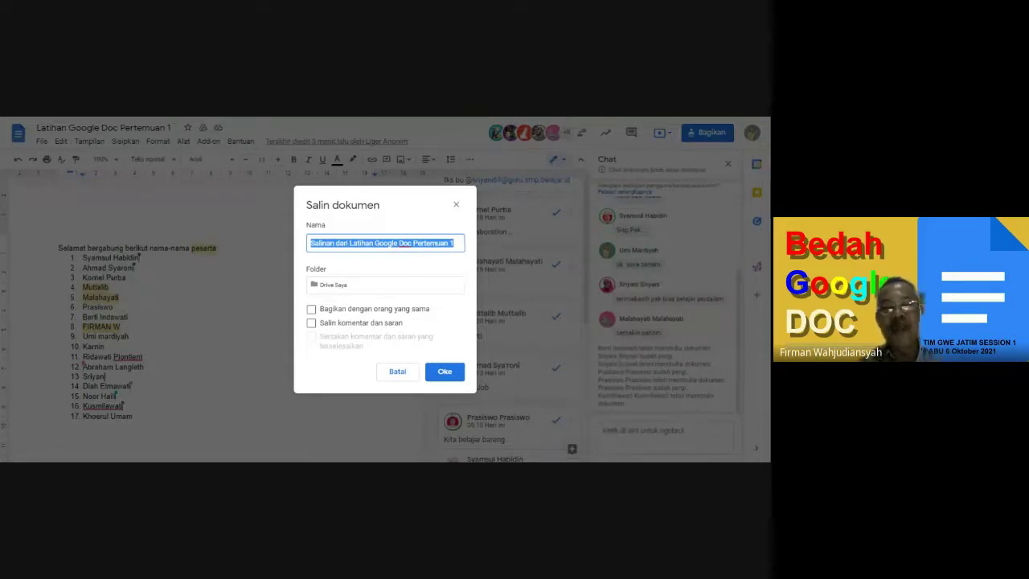
click(456, 205)
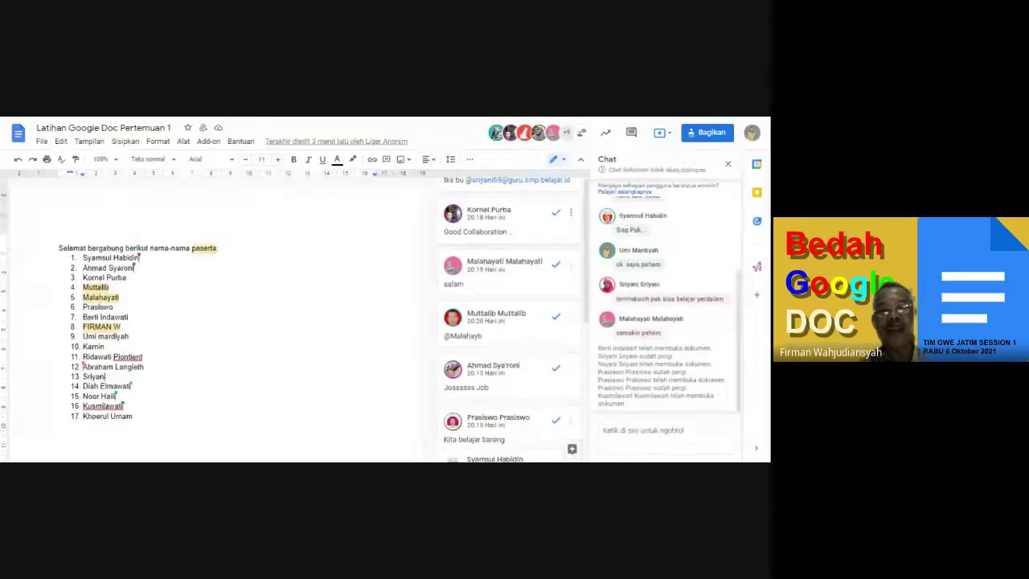
click(42, 142)
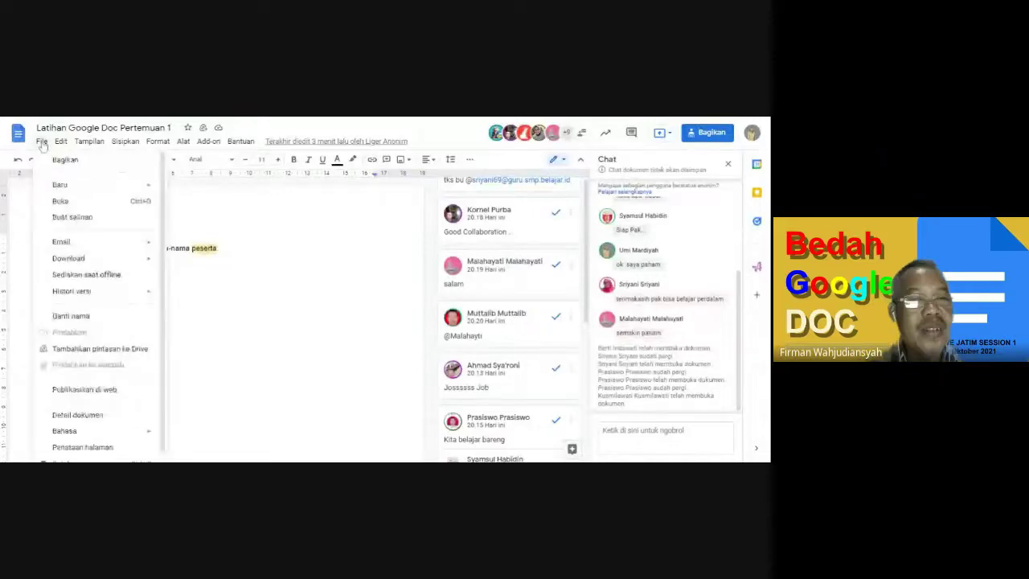
click(69, 218)
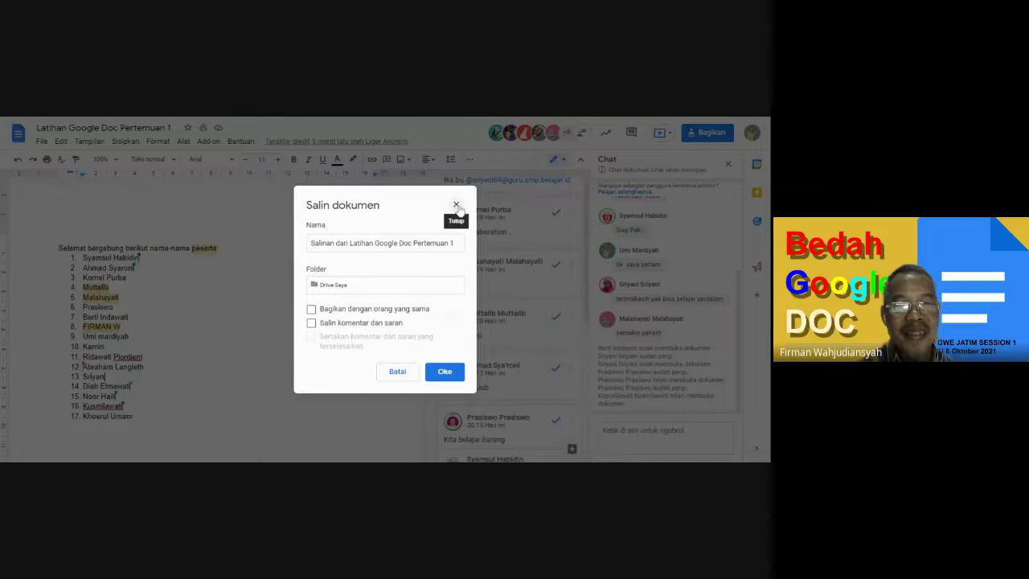
click(457, 205)
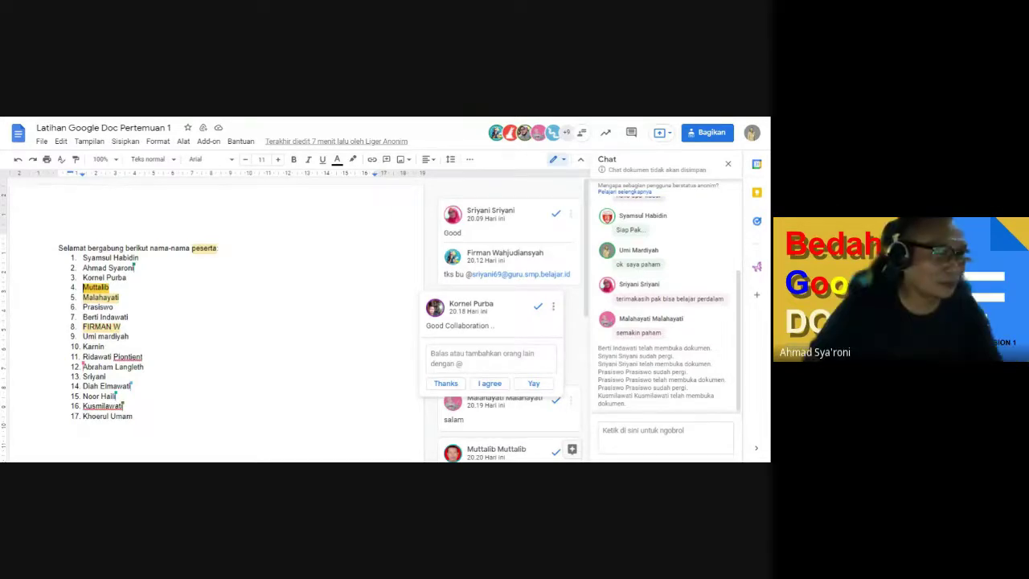
Review the new file types again, and look at the untitled folder in the Buka file dialog before closing it
click(42, 142)
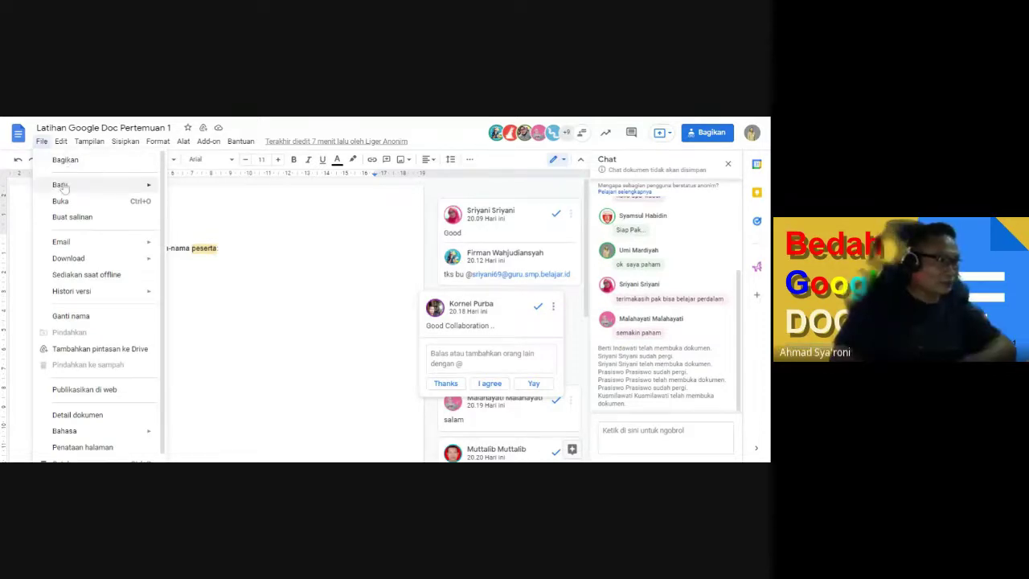
mouse_move(64, 186)
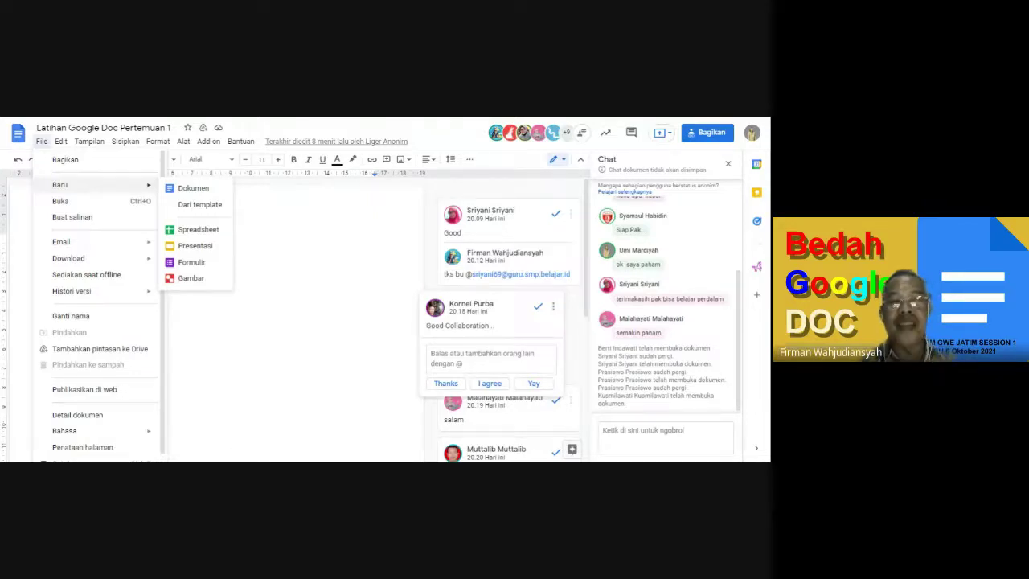
click(182, 232)
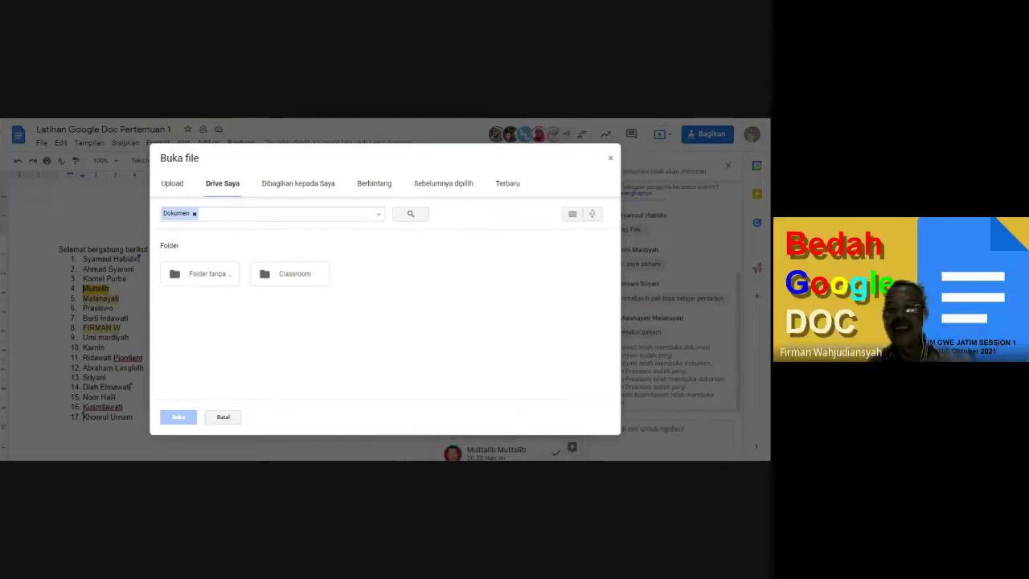
click(200, 273)
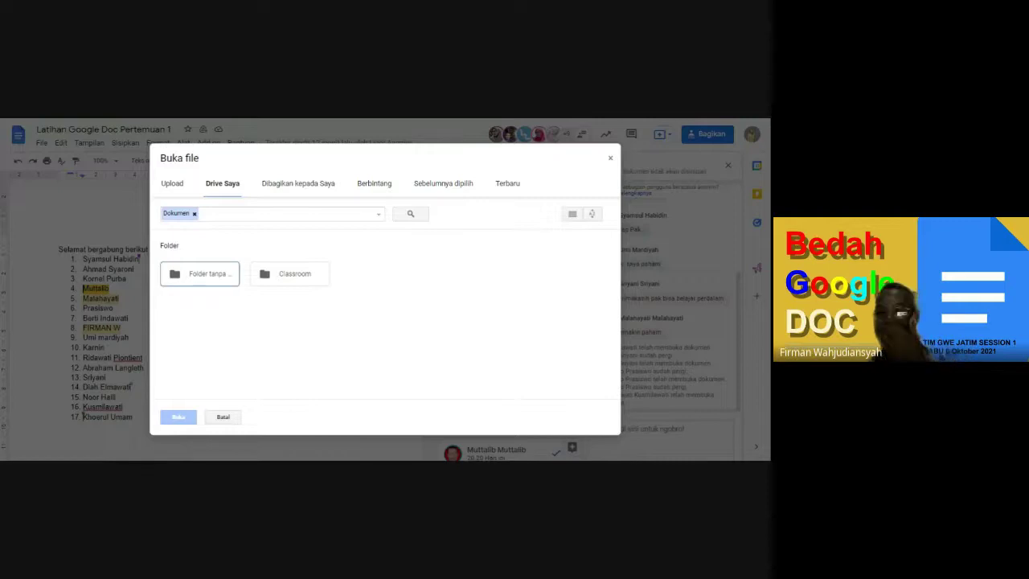
click(611, 161)
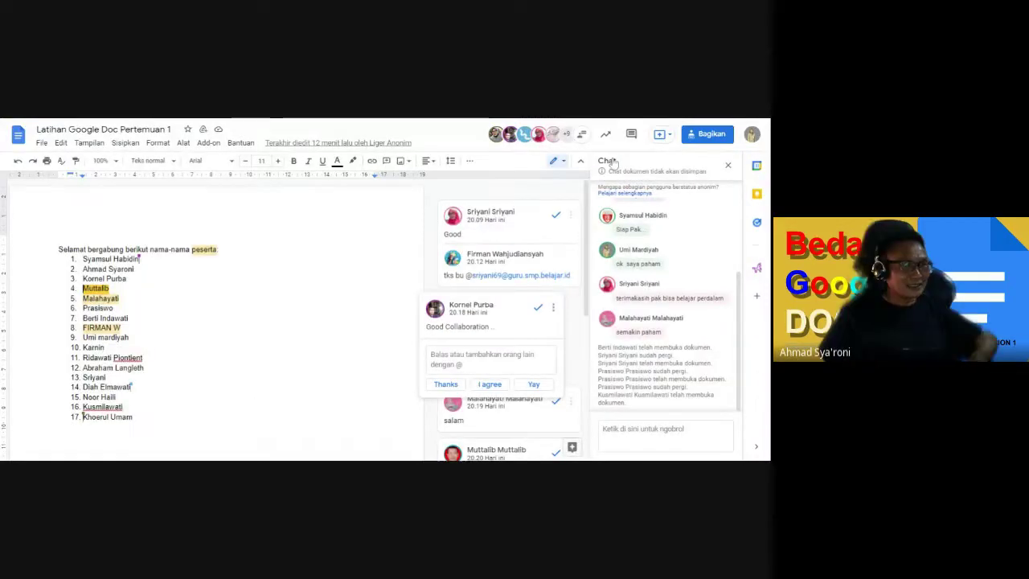